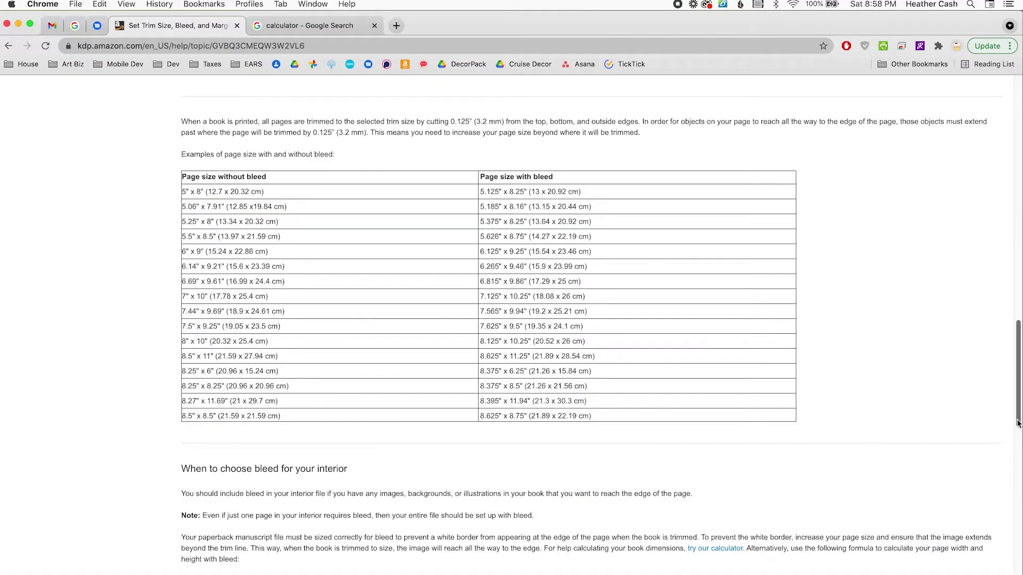
- Scroll the KDP bleed table to the 8.25" x 8.25" row and read its 8.375" x 8.5" bleed size
{"action": "left_click_drag", "start_coordinate": [1017, 420], "coordinate": [1016, 181]}
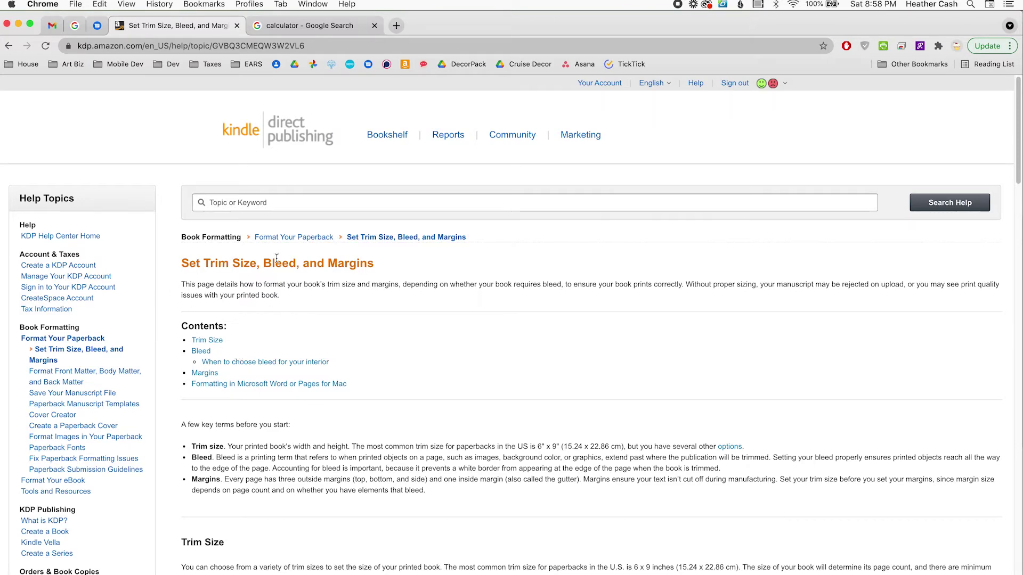
{"action": "left_click_drag", "start_coordinate": [1017, 187], "coordinate": [1011, 414]}
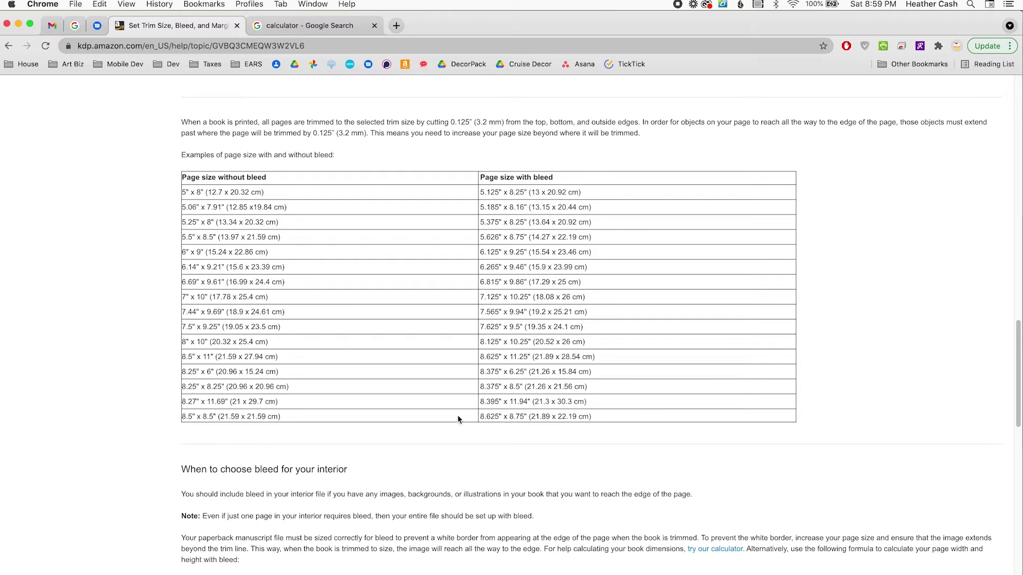
{"action": "left_click_drag", "start_coordinate": [183, 388], "coordinate": [611, 389]}
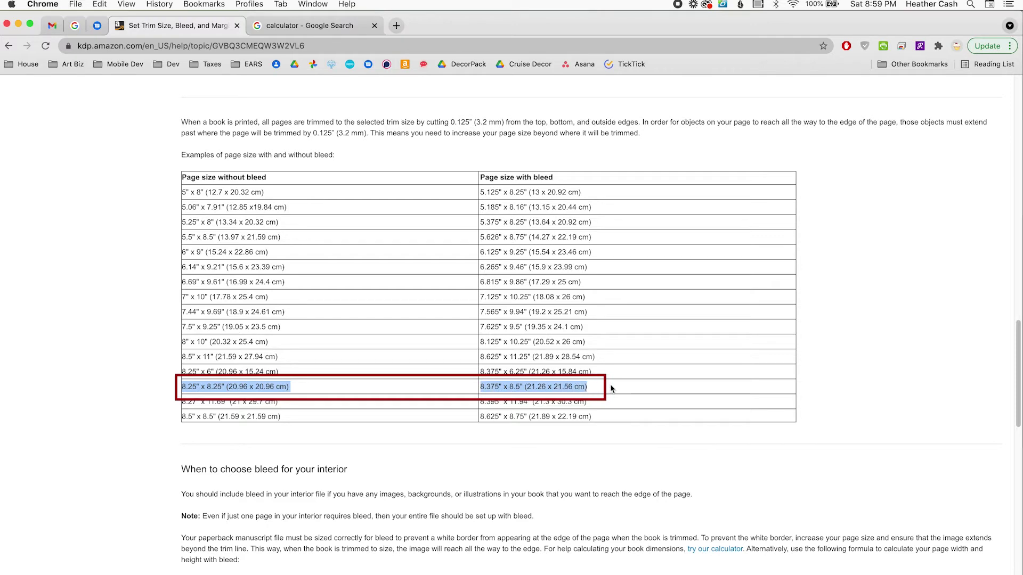
{"action": "left_click", "coordinate": [178, 387]}
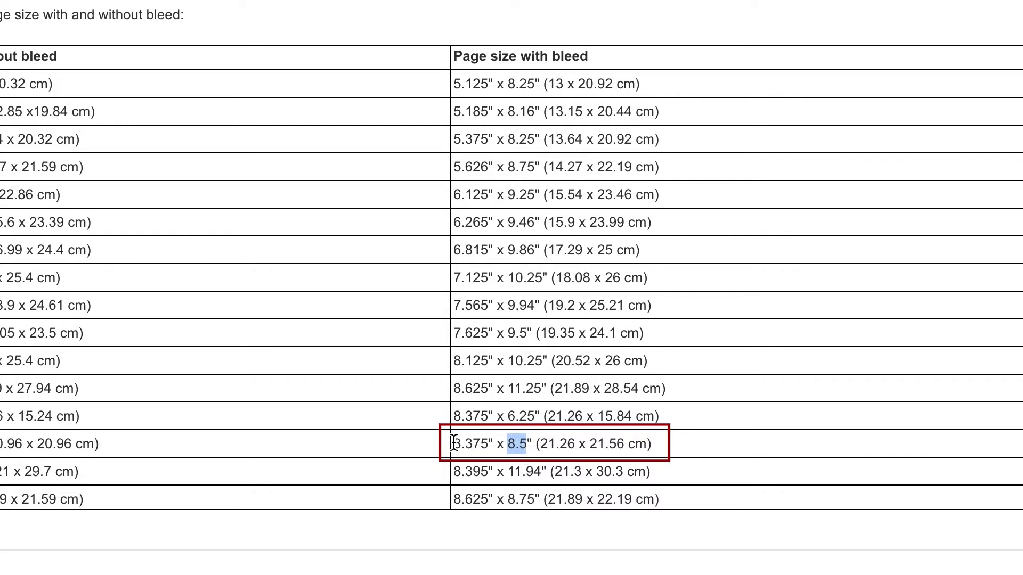
{"action": "left_click", "coordinate": [454, 443]}
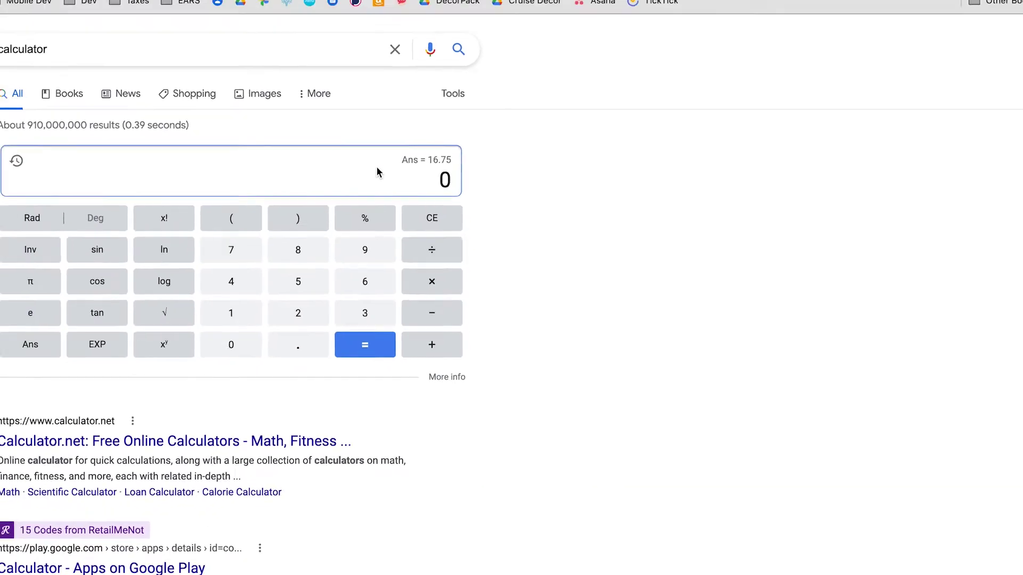
- Calculate 8.375 × 2 = 16.75 in, then 16.75 × 300 = 5025 px, in the Google calculator
{"action": "type", "text": "8."}
{"action": "type", "text": "375"}
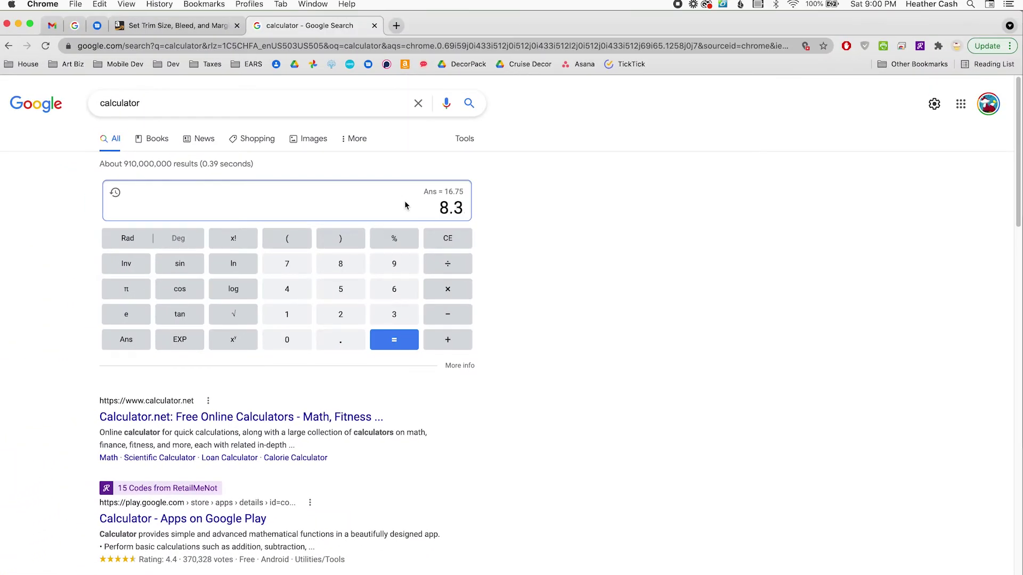
{"action": "type", "text": "*"}
{"action": "type", "text": "2"}
{"action": "left_click", "coordinate": [394, 340]}
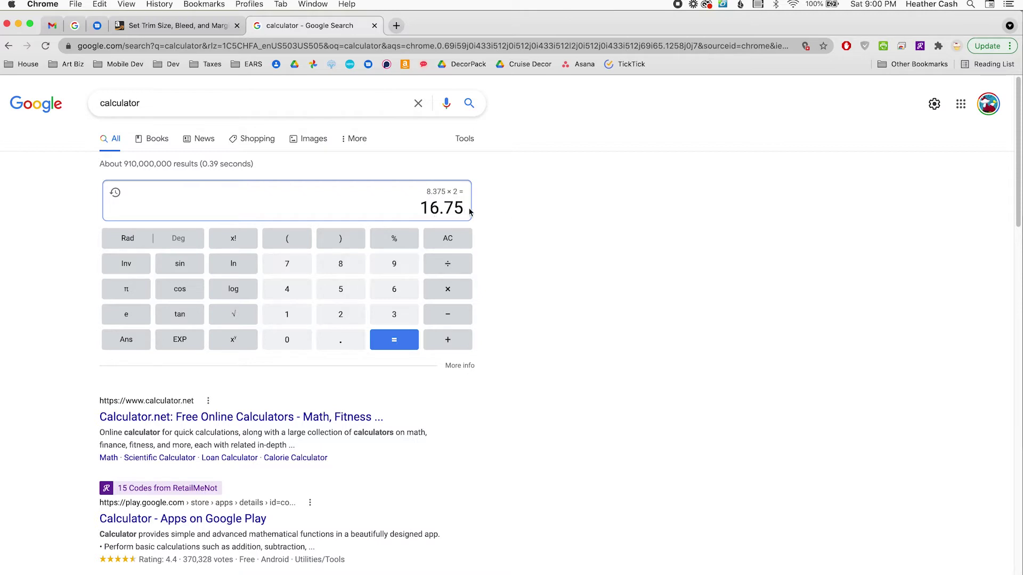
{"action": "left_click", "coordinate": [450, 290]}
{"action": "left_click", "coordinate": [386, 315]}
{"action": "type", "text": "00"}
{"action": "key", "text": "Return"}
- Recheck the 8.5 in bleed height in the KDP table and calculate 8.5 × 300 = 2550 px
{"action": "left_click", "coordinate": [177, 26]}
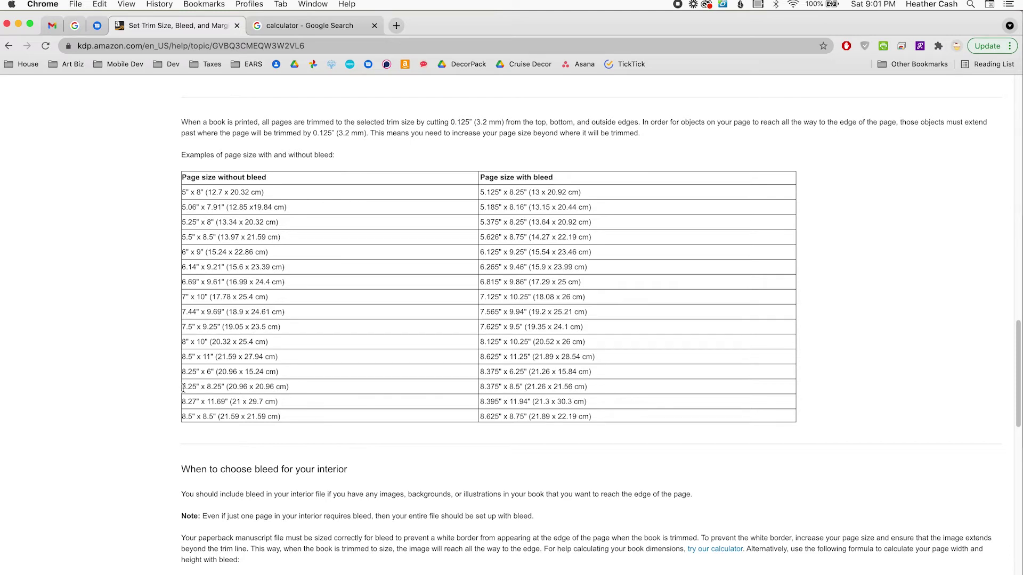
{"action": "left_click_drag", "start_coordinate": [183, 387], "coordinate": [257, 386]}
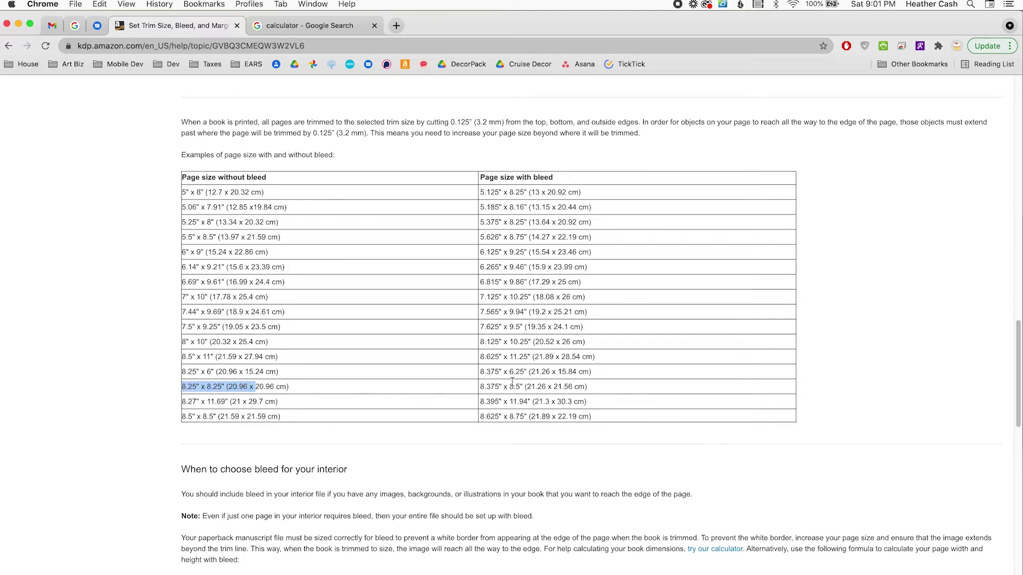
{"action": "left_click_drag", "start_coordinate": [509, 388], "coordinate": [519, 387]}
{"action": "left_click", "coordinate": [325, 27]}
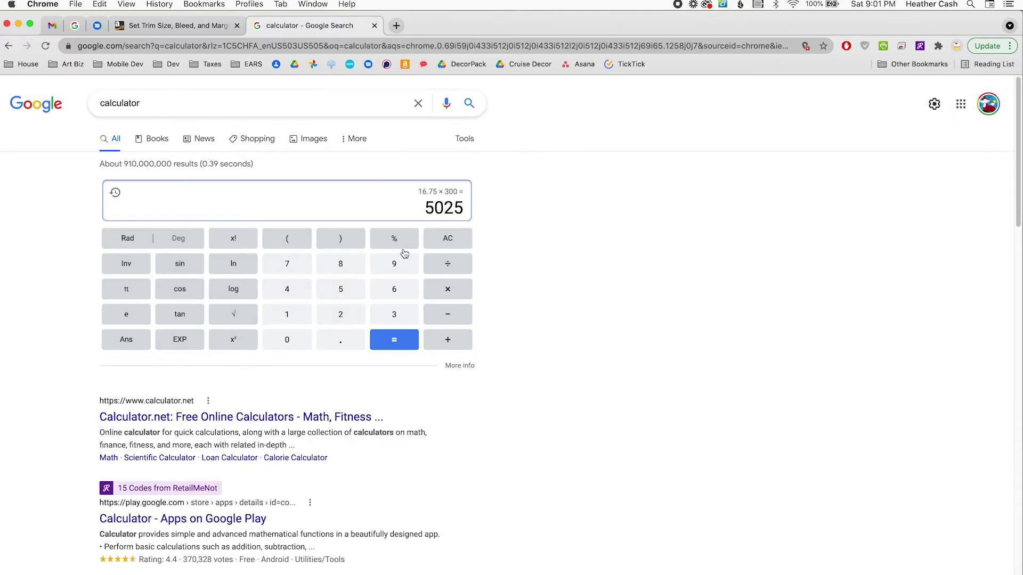
{"action": "type", "text": "8.5"}
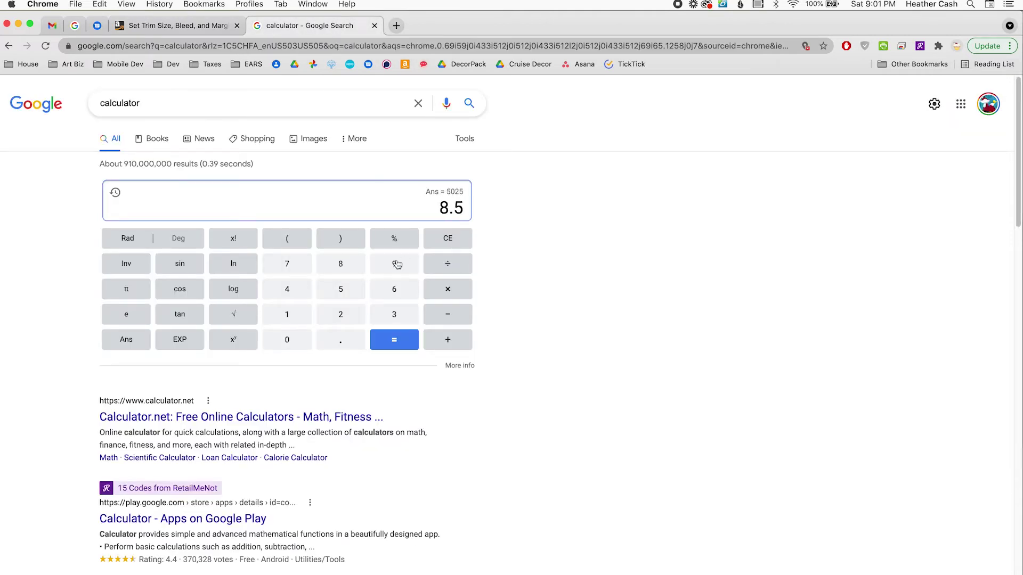
{"action": "type", "text": "*3"}
{"action": "type", "text": "00"}
{"action": "key", "text": "Return"}
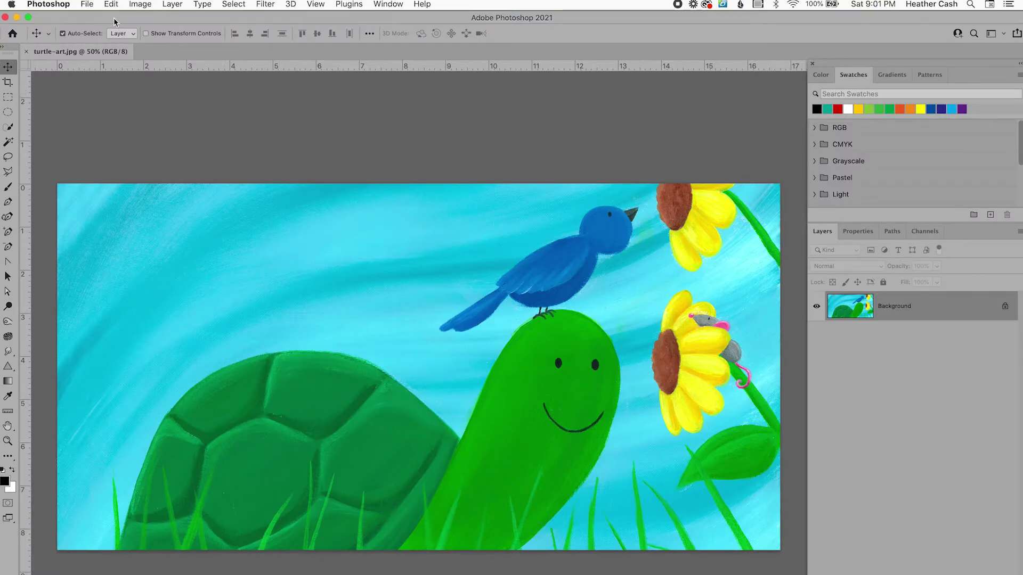
- Start a new document from File > New with the width measured in inches
{"action": "left_click", "coordinate": [87, 4]}
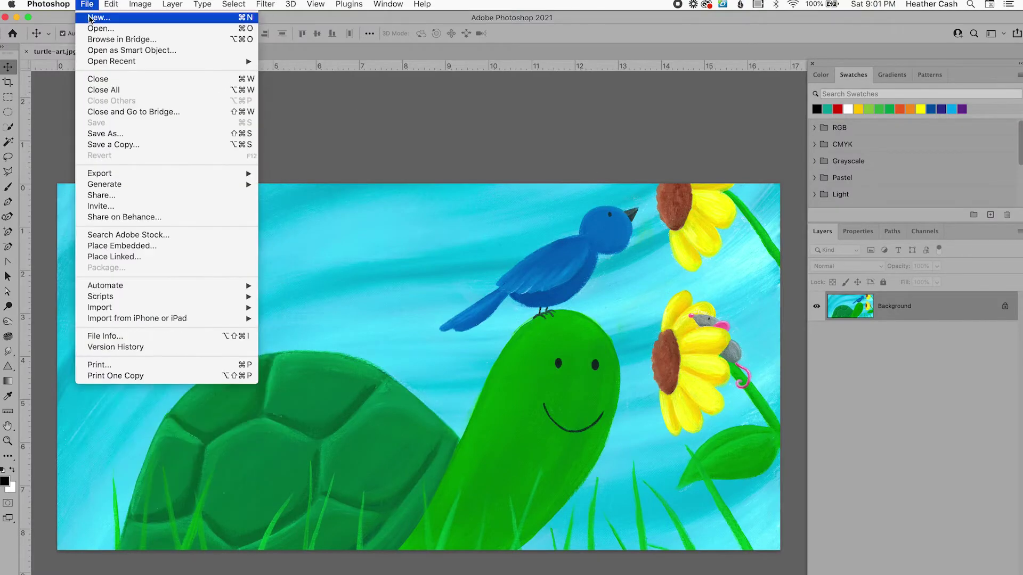
{"action": "left_click", "coordinate": [99, 17]}
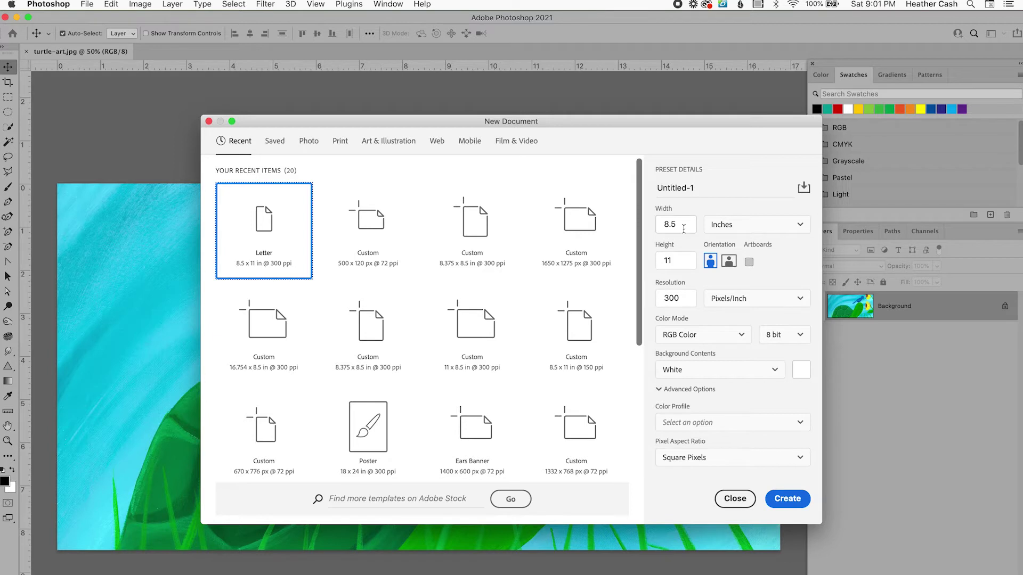
{"action": "left_click", "coordinate": [747, 226]}
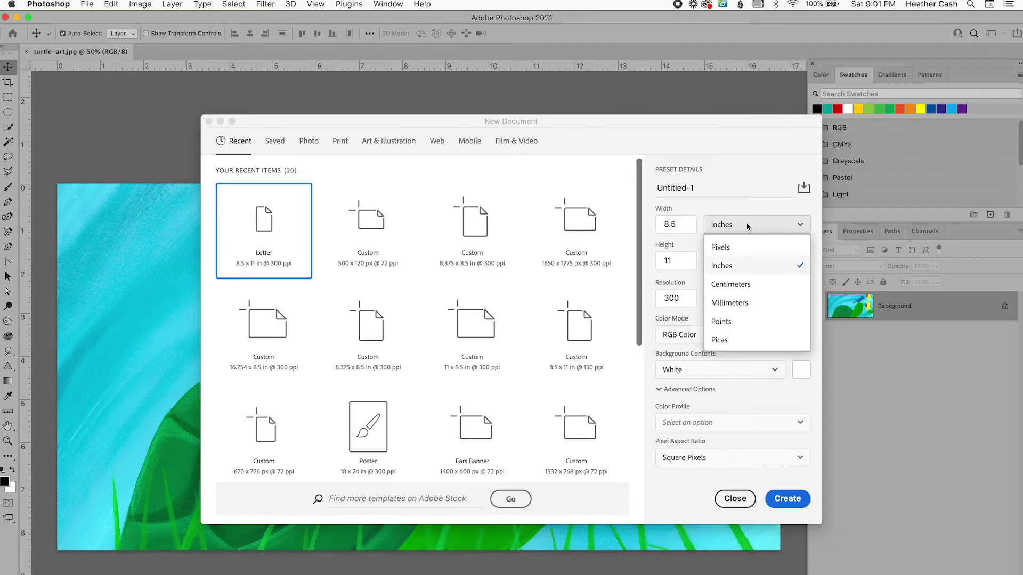
{"action": "left_click", "coordinate": [753, 262]}
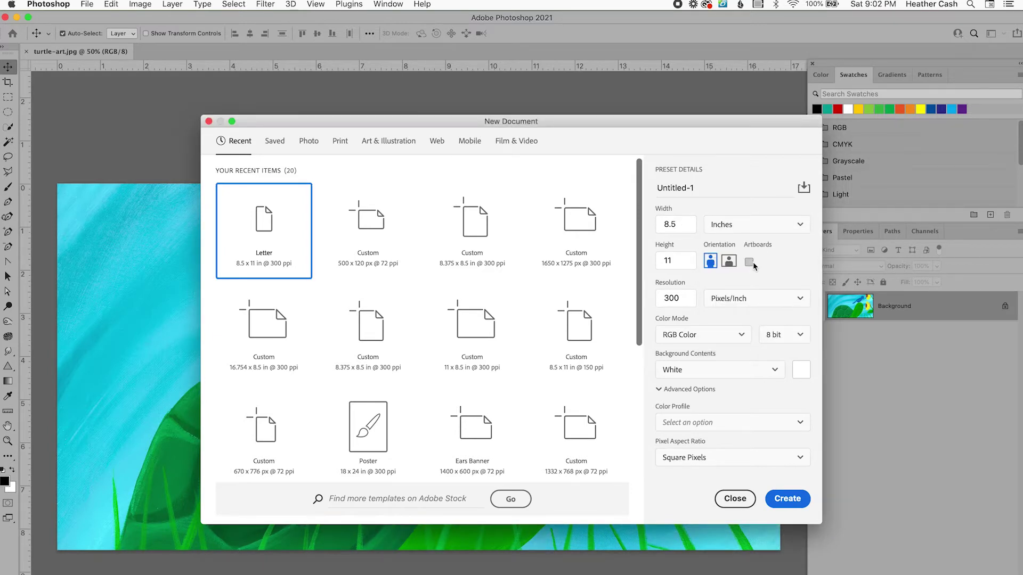
- Recheck the KDP bleed width and recompute 8.375 × 2 = 16.75 in the calculator
{"action": "key", "text": "super+Tab"}
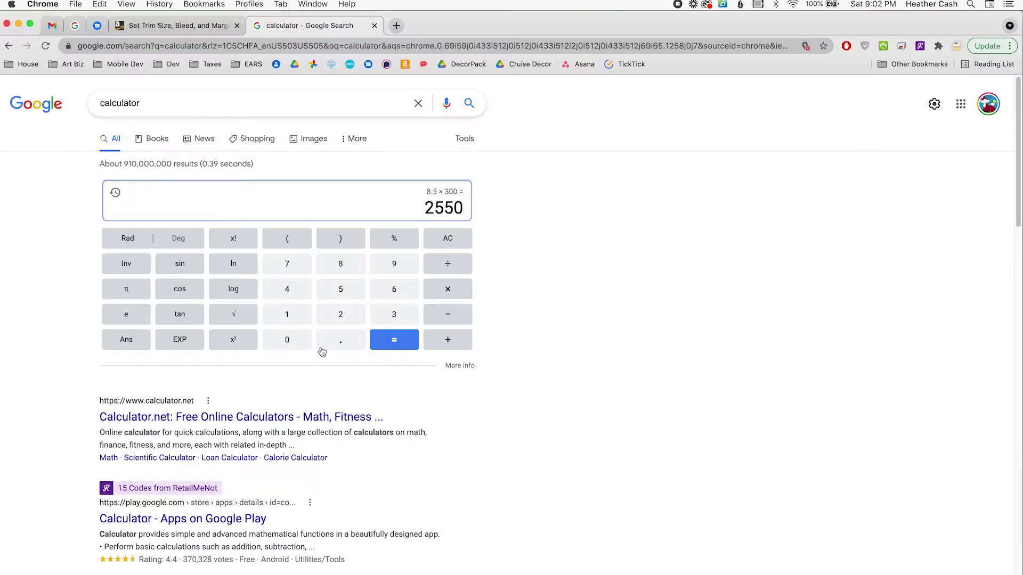
{"action": "left_click", "coordinate": [181, 25]}
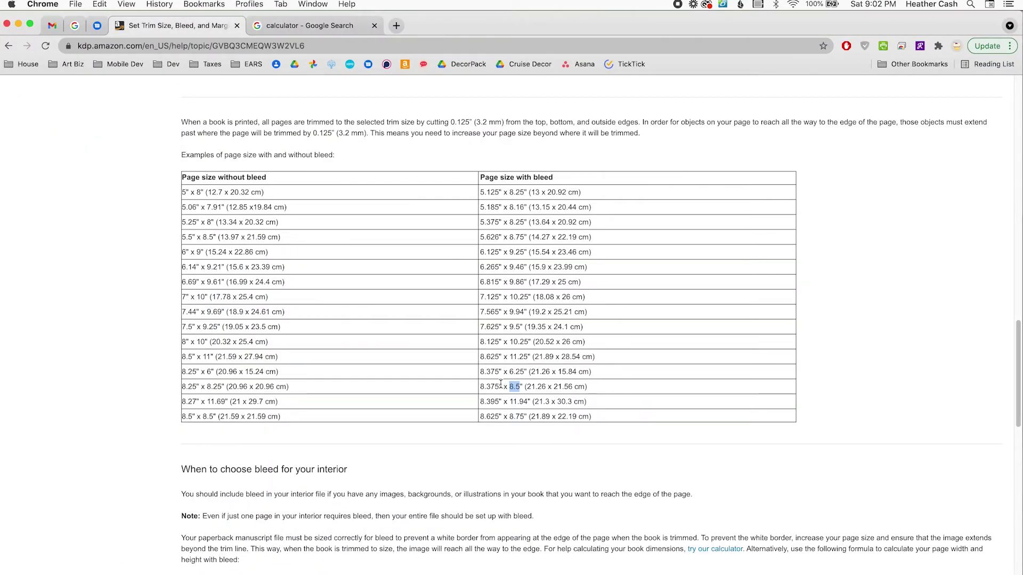
{"action": "left_click", "coordinate": [484, 390]}
{"action": "left_click", "coordinate": [320, 26]}
{"action": "type", "text": "8.375*2"}
{"action": "key", "text": "Return"}
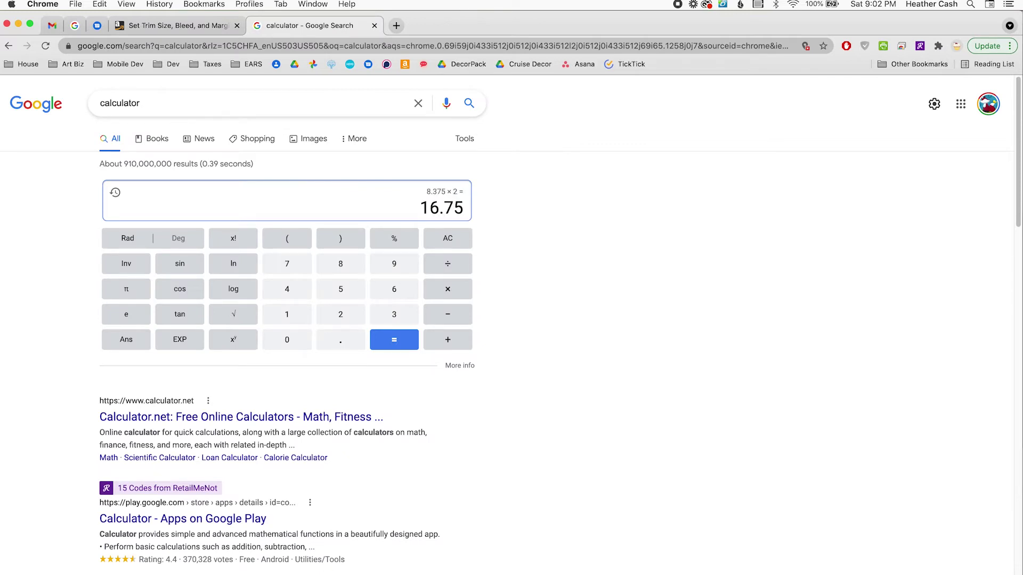
{"action": "key", "text": "super+Tab"}
- Set width 16.75 in, height 8.5 in and CMYK Color, then create the document
{"action": "left_click_drag", "start_coordinate": [688, 224], "coordinate": [648, 224]}
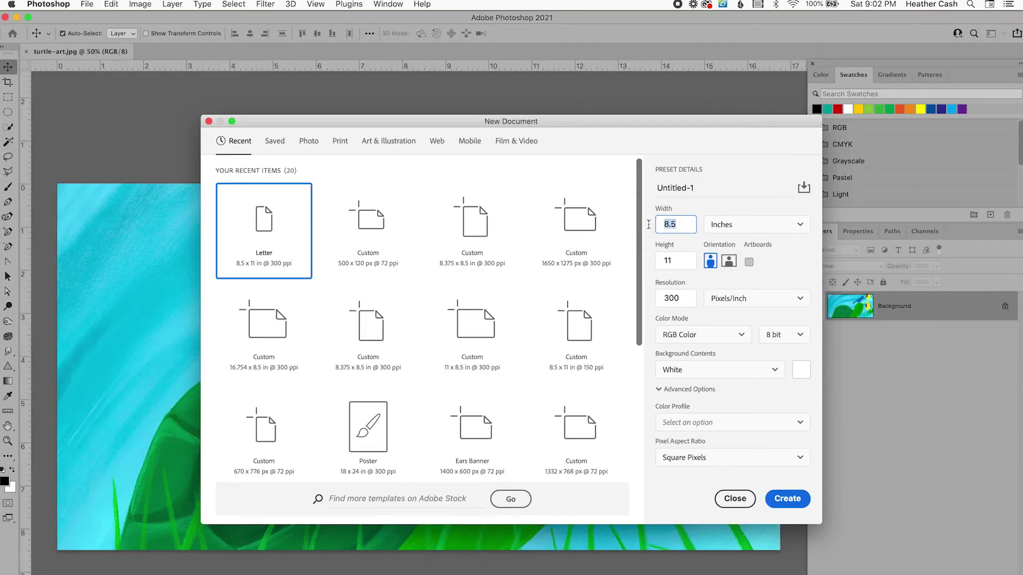
{"action": "type", "text": "16"}
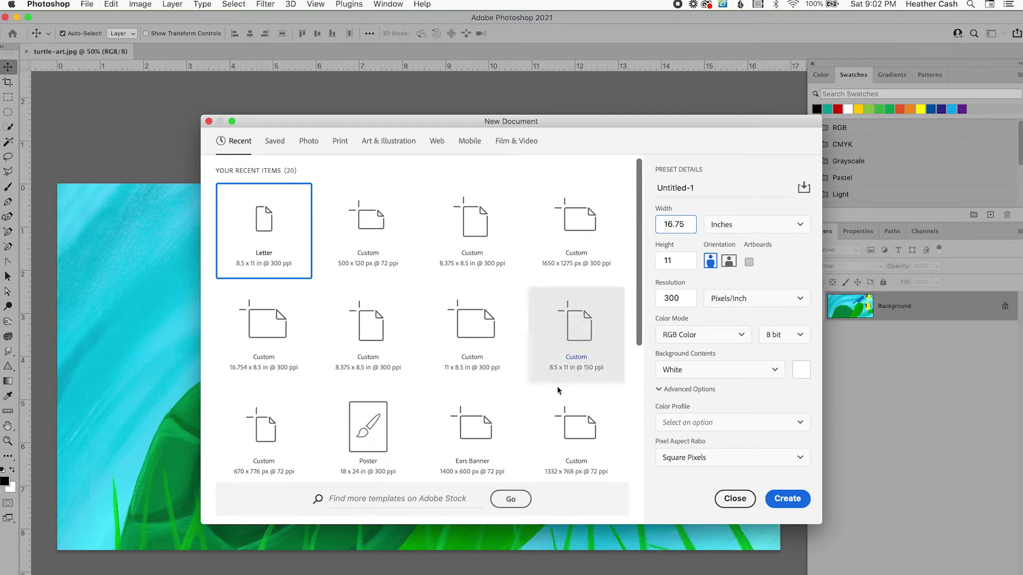
{"action": "key", "text": "Tab"}
{"action": "type", "text": "8."}
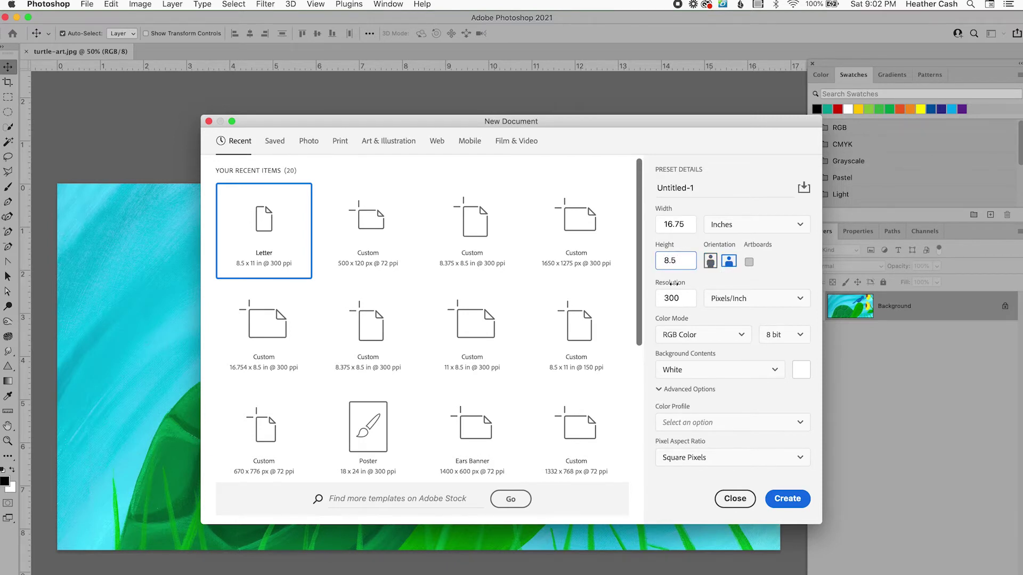
{"action": "left_click", "coordinate": [661, 298]}
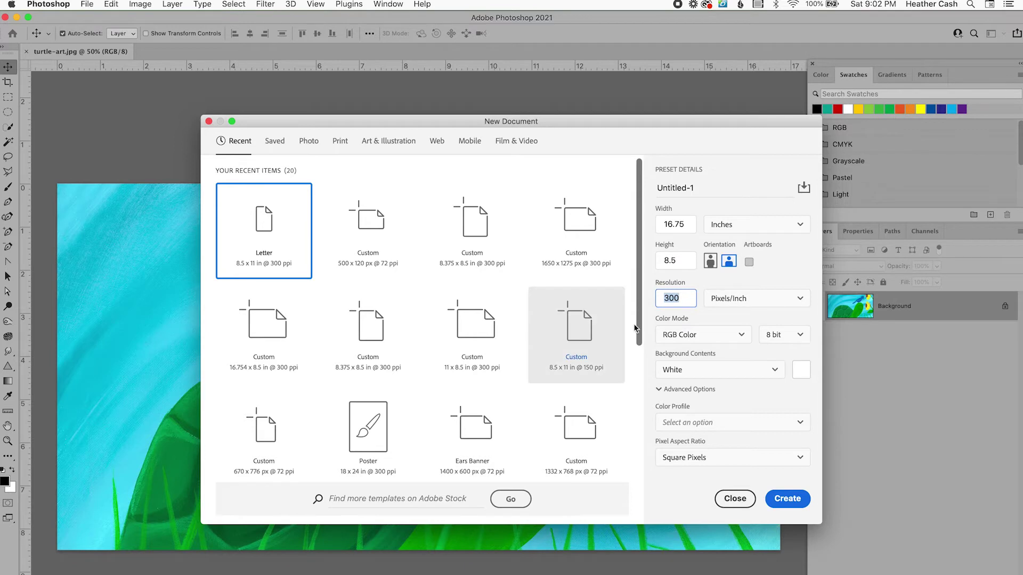
{"action": "left_click", "coordinate": [733, 339]}
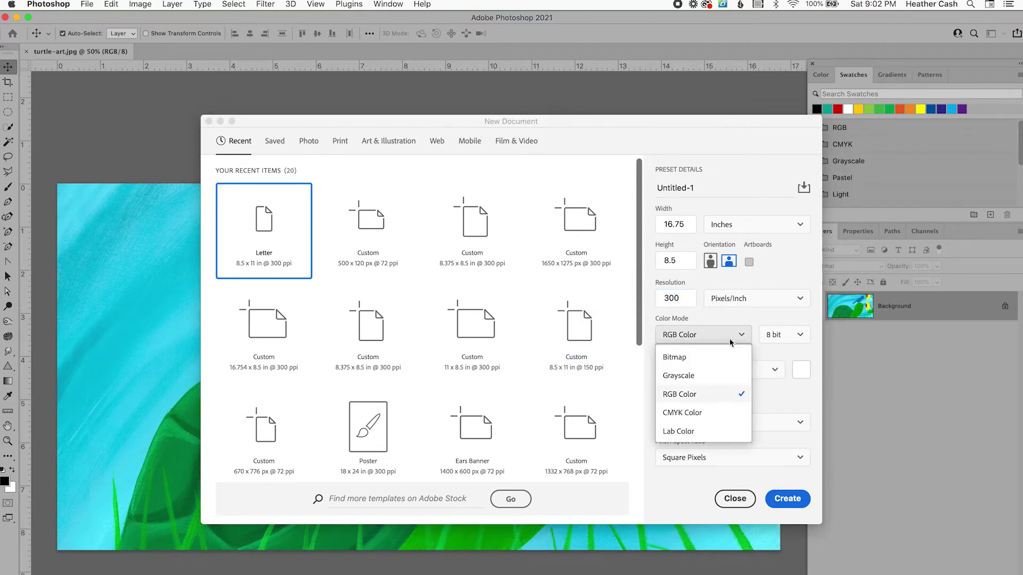
{"action": "left_click", "coordinate": [704, 419]}
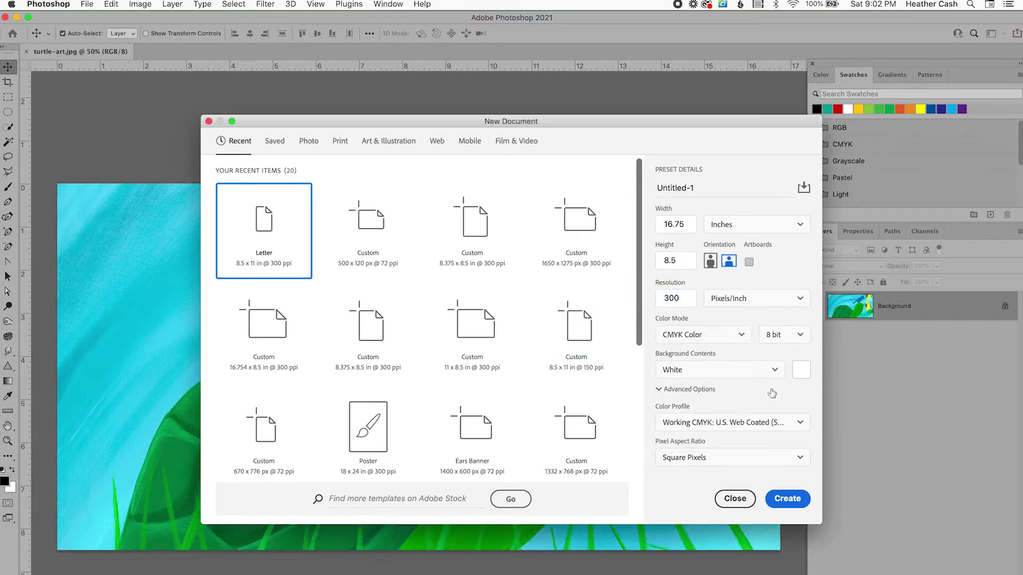
{"action": "left_click", "coordinate": [787, 499]}
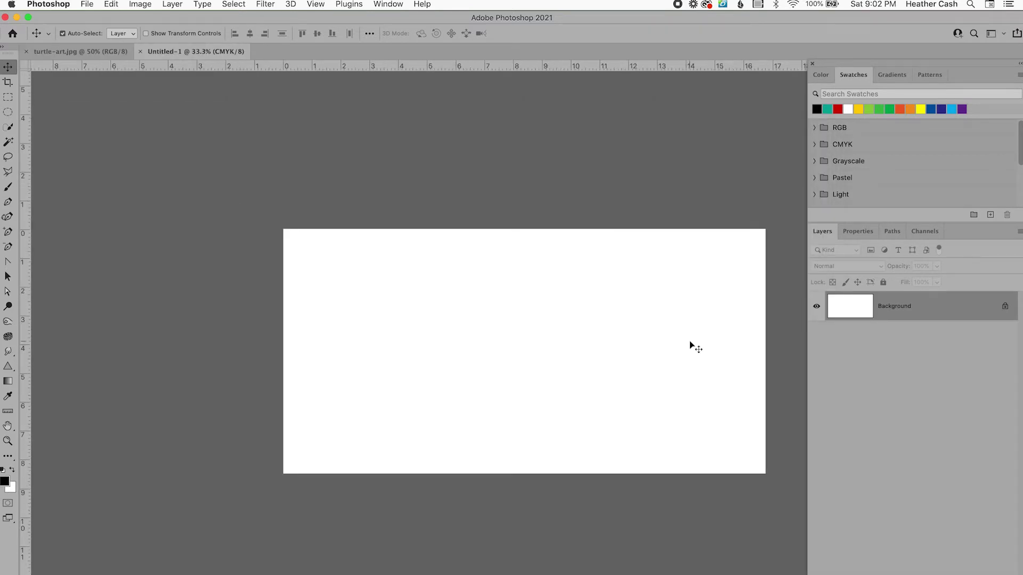
- Select all of the turtle-art.jpg painting and copy it
{"action": "key", "text": "super+equal"}
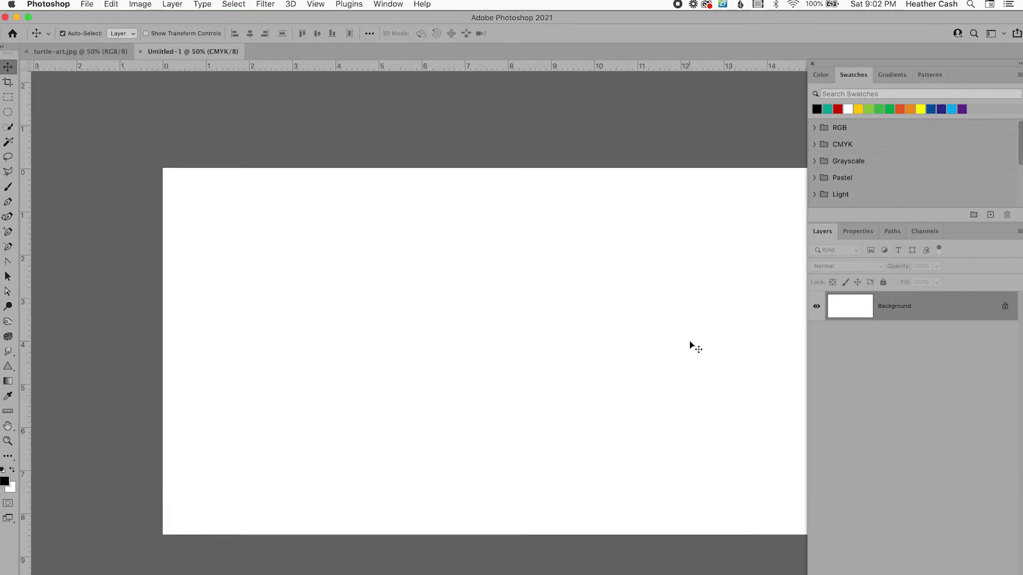
{"action": "left_click_drag", "start_coordinate": [685, 336], "coordinate": [600, 331]}
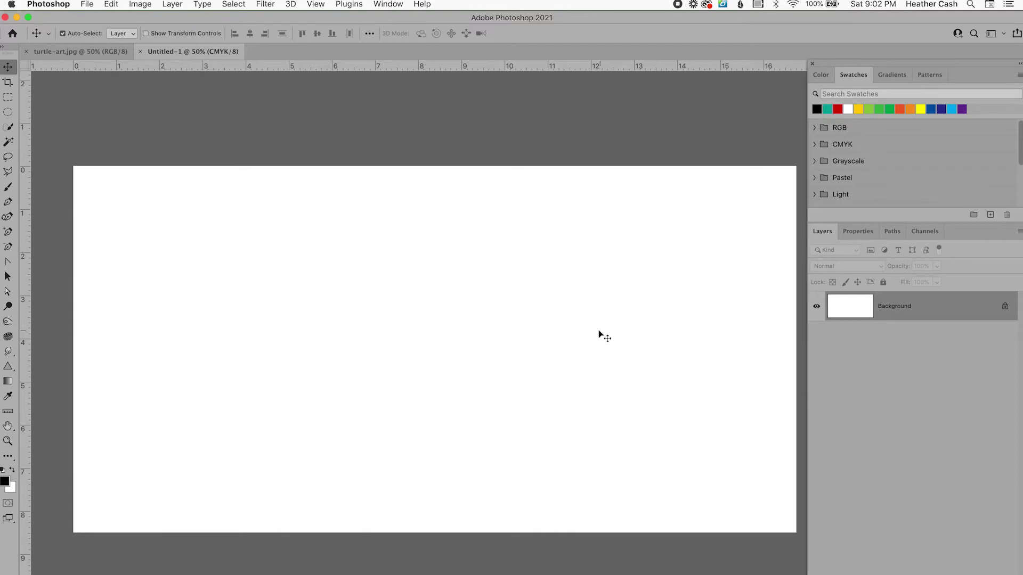
{"action": "left_click", "coordinate": [77, 51]}
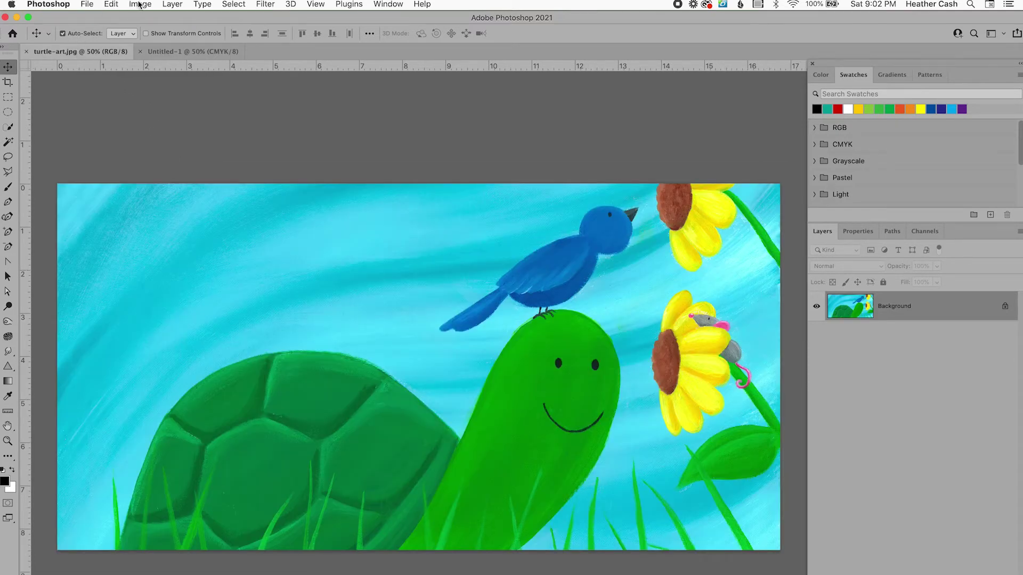
{"action": "left_click", "coordinate": [244, 5]}
{"action": "left_click", "coordinate": [234, 17]}
{"action": "left_click", "coordinate": [113, 6]}
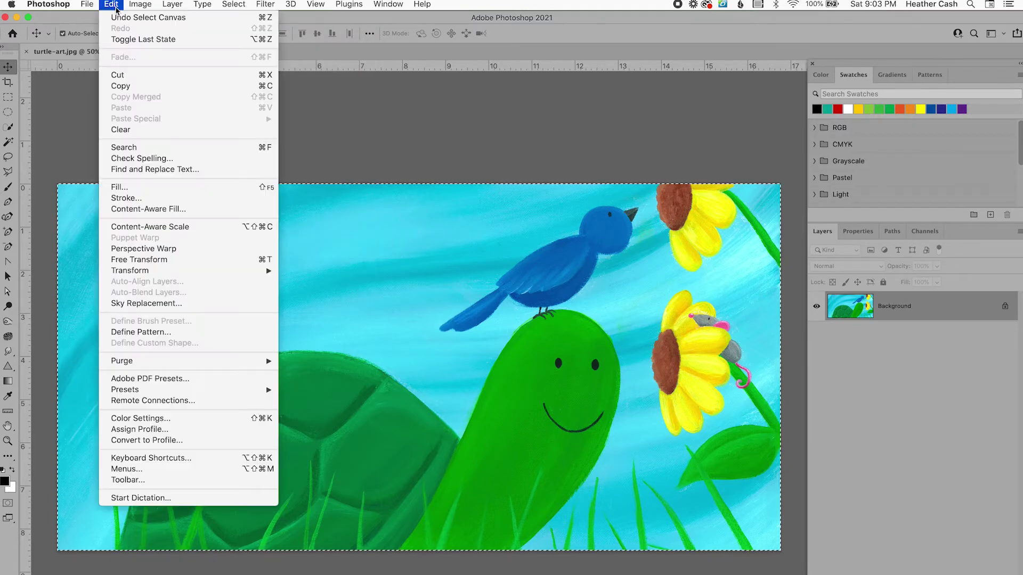
{"action": "left_click", "coordinate": [139, 85]}
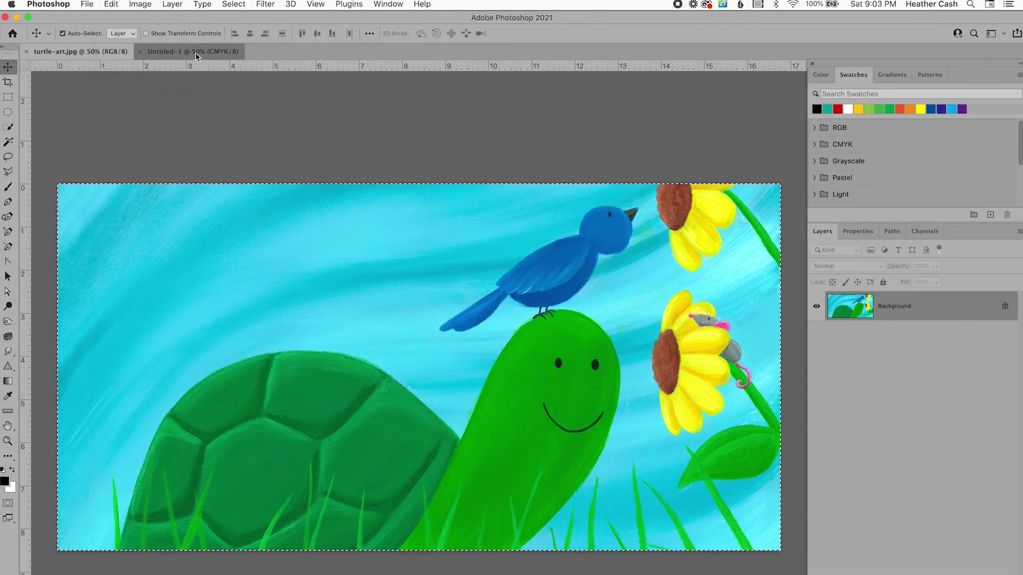
- Paste the copied turtle artwork into Untitled-1 as Layer 1
{"action": "left_click", "coordinate": [196, 54]}
{"action": "left_click", "coordinate": [112, 5]}
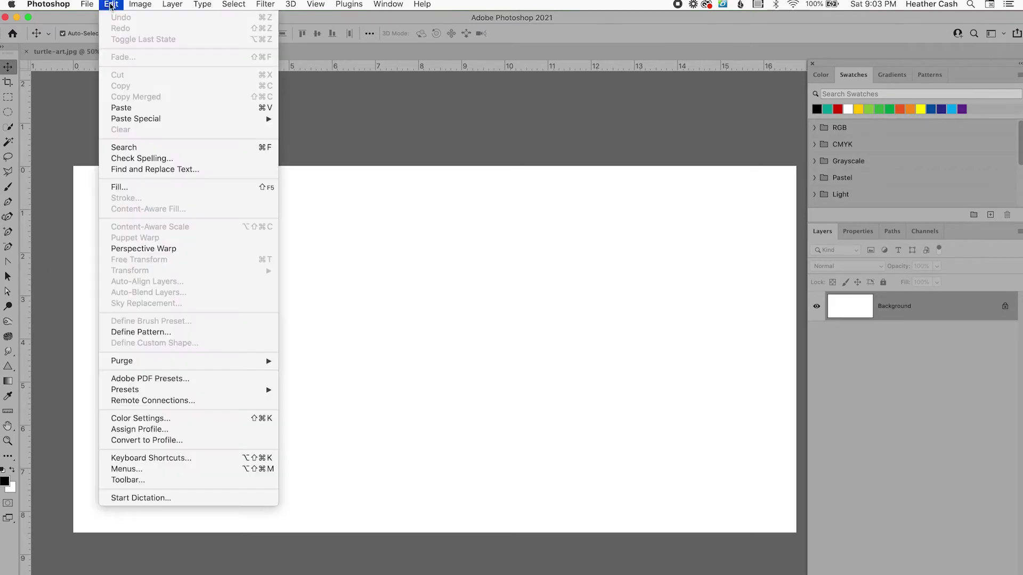
{"action": "left_click", "coordinate": [137, 105]}
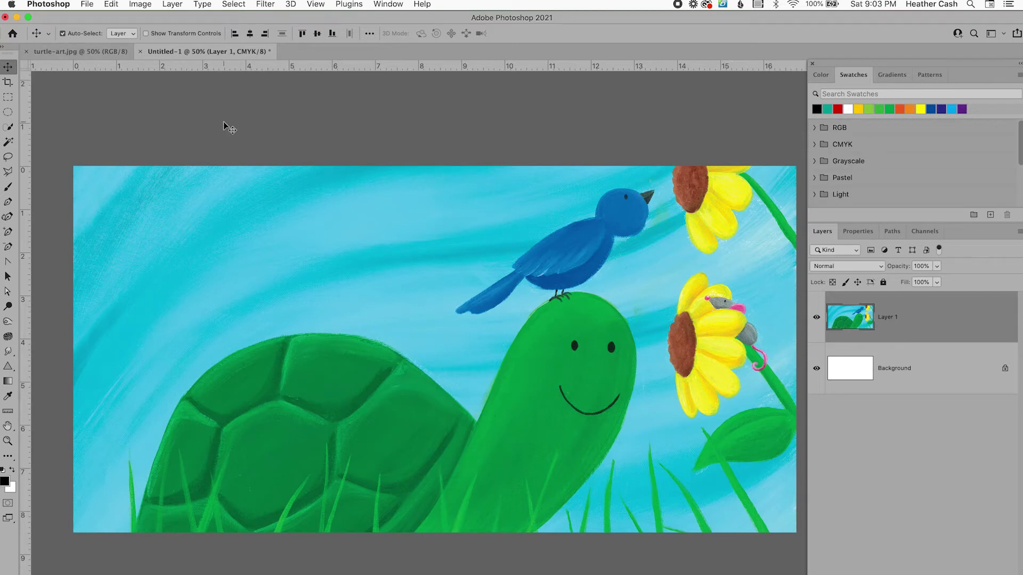
- Toggle the rulers off and back on, briefly checking the CMYK proof colour preview
{"action": "key", "text": "super+r"}
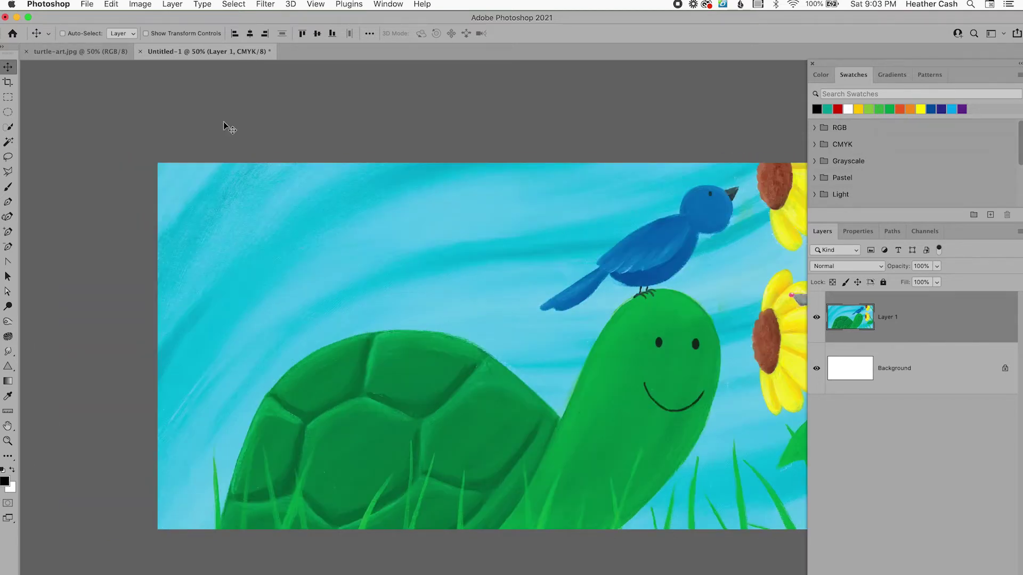
{"action": "key", "text": "super+y"}
{"action": "key", "text": "super+y"}
{"action": "key", "text": "super+y"}
{"action": "key", "text": "super+y"}
{"action": "key", "text": "super+r"}
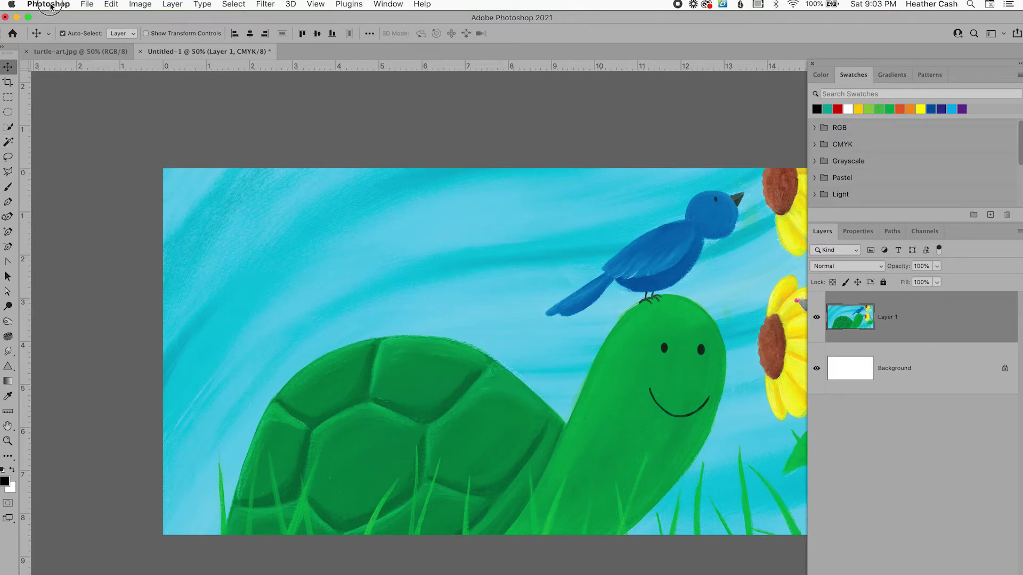
- Open Preferences at Units & Rulers and keep rulers measuring in Inches
{"action": "left_click", "coordinate": [48, 5]}
{"action": "mouse_move", "coordinate": [67, 46]}
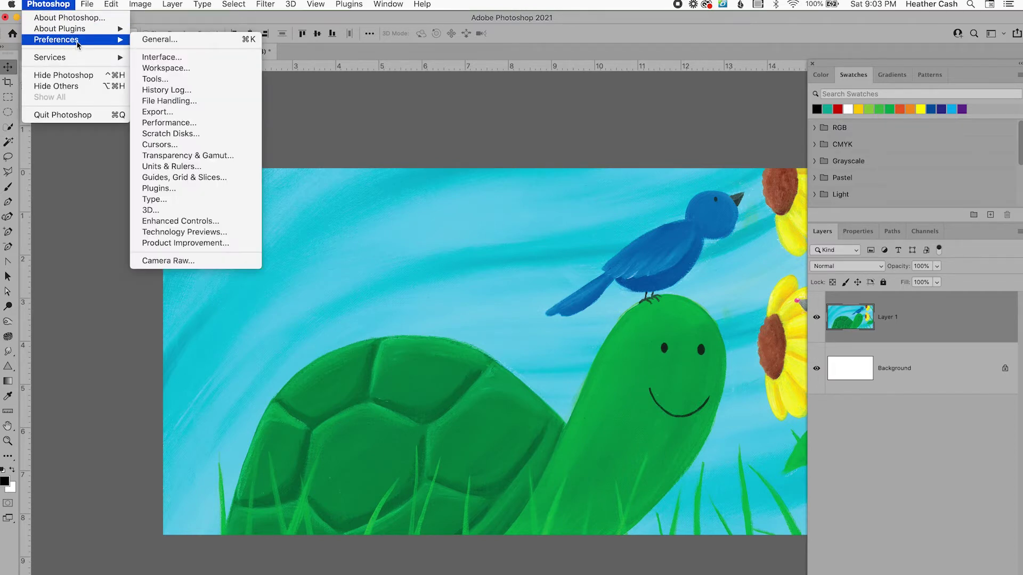
{"action": "left_click", "coordinate": [188, 167]}
{"action": "key", "text": "i"}
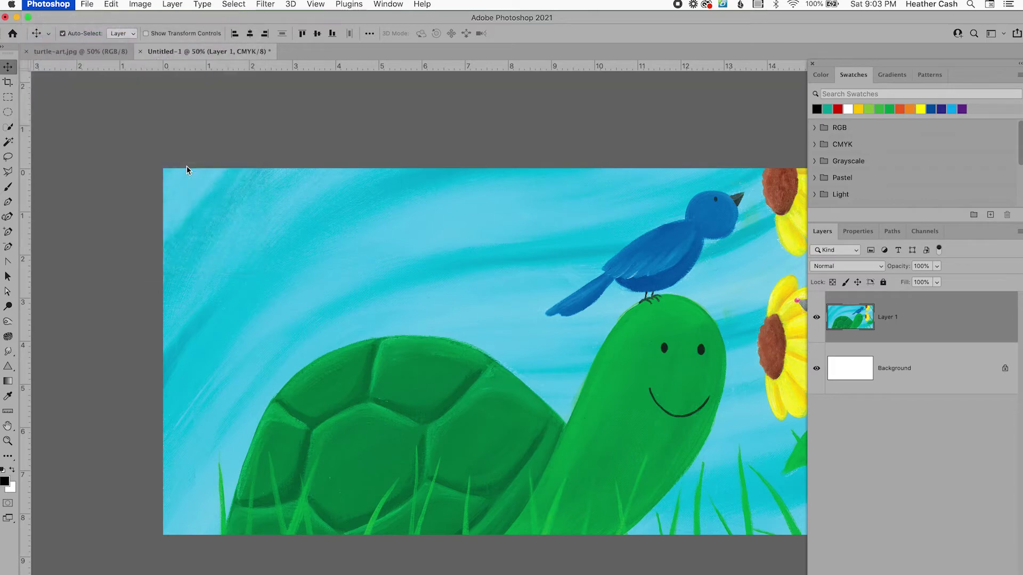
{"action": "left_click", "coordinate": [366, 184]}
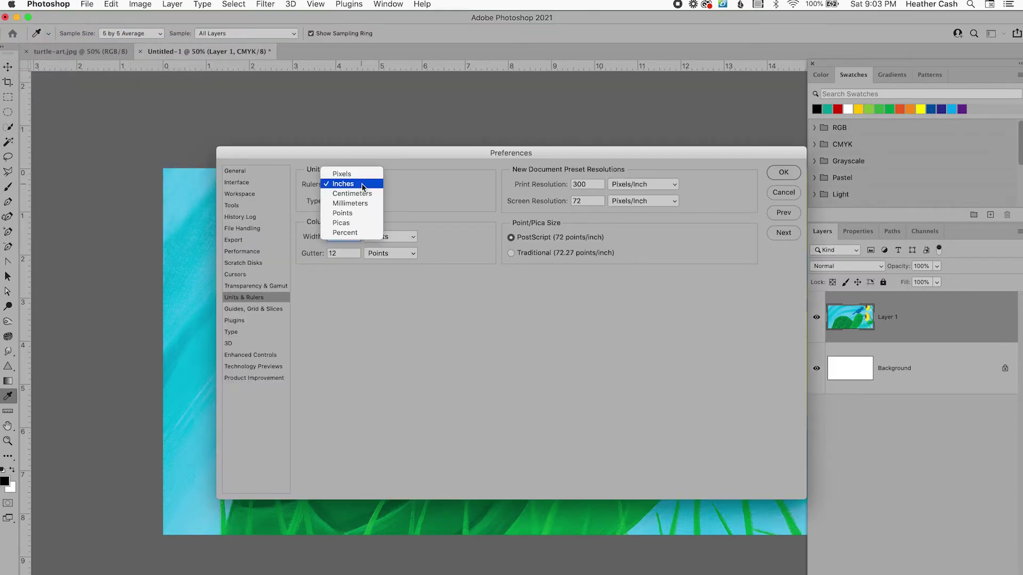
{"action": "left_click", "coordinate": [362, 184]}
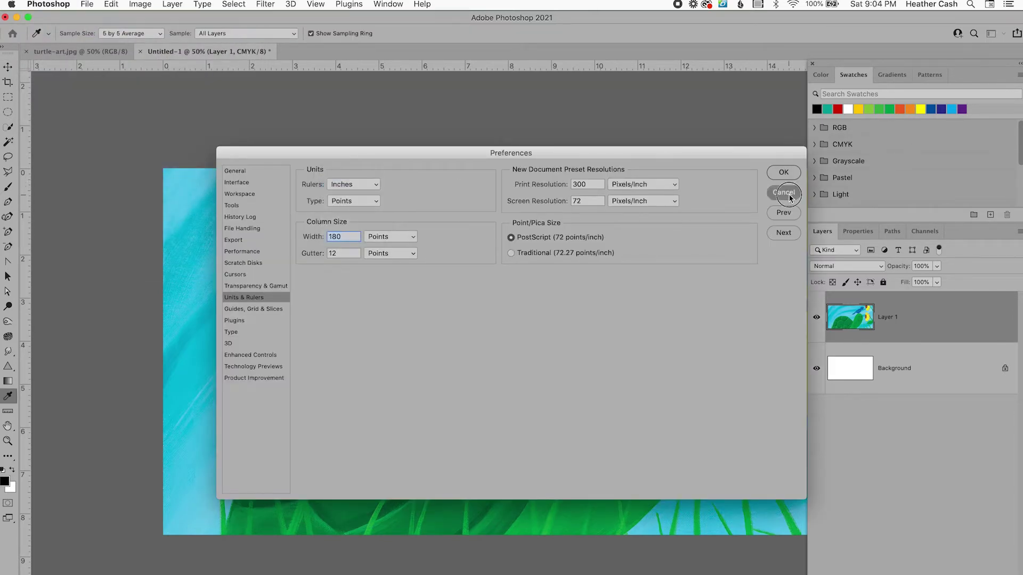
- Close Preferences and drag guides onto the top and left canvas edges
{"action": "key", "text": "Escape"}
{"action": "key", "text": "v"}
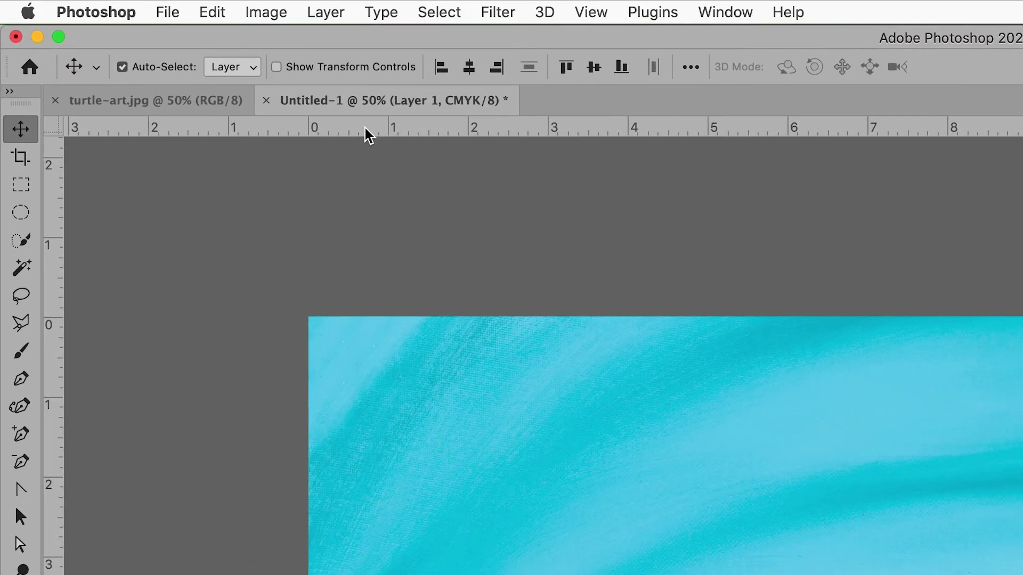
{"action": "mouse_move", "coordinate": [366, 129]}
{"action": "left_mouse_down"}
{"action": "mouse_move", "coordinate": [362, 360]}
{"action": "mouse_move", "coordinate": [337, 363]}
{"action": "mouse_move", "coordinate": [367, 363]}
{"action": "mouse_move", "coordinate": [368, 326]}
{"action": "left_mouse_up"}
{"action": "left_click_drag", "start_coordinate": [50, 472], "coordinate": [319, 468]}
- Add guides along the 8.5 in bottom edge and the right edge of the spread
{"action": "left_click_drag", "start_coordinate": [668, 125], "coordinate": [626, 574]}
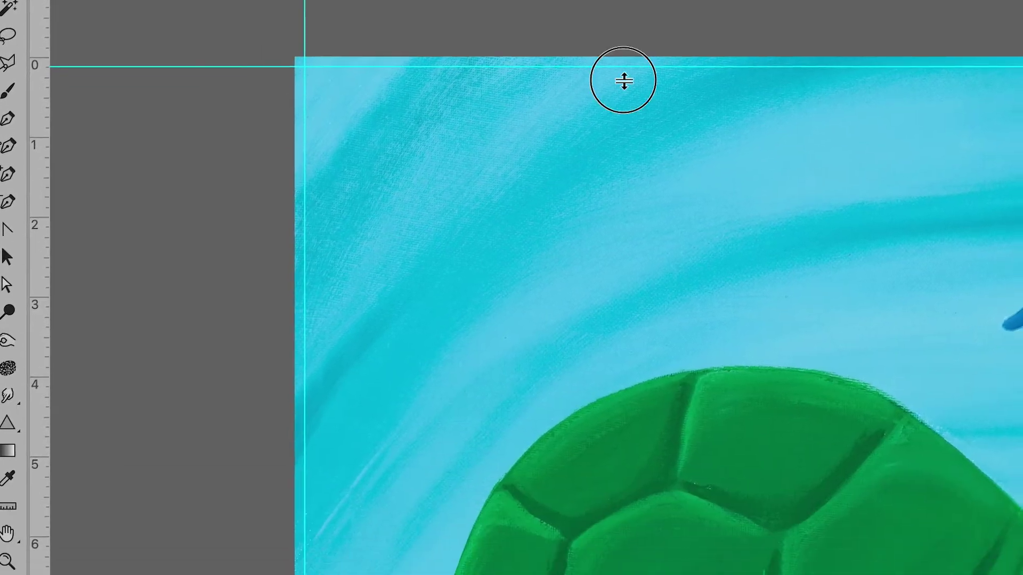
{"action": "left_click_drag", "start_coordinate": [602, 511], "coordinate": [609, 535]}
{"action": "left_click_drag", "start_coordinate": [601, 370], "coordinate": [601, 371]}
{"action": "scroll", "coordinate": [512, 288], "scroll_direction": "right", "scroll_amount": 5}
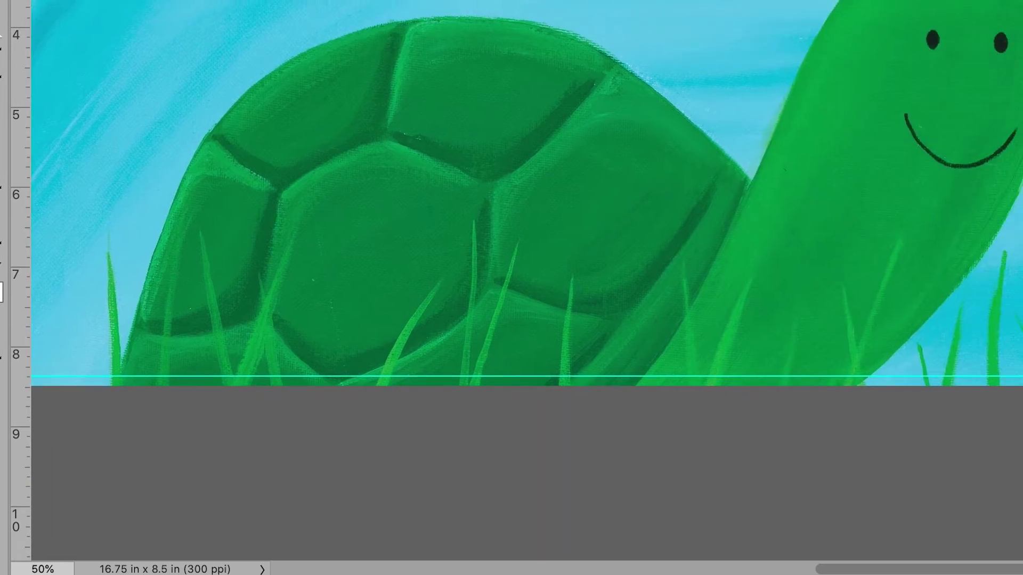
{"action": "left_click_drag", "start_coordinate": [30, 80], "coordinate": [792, 88]}
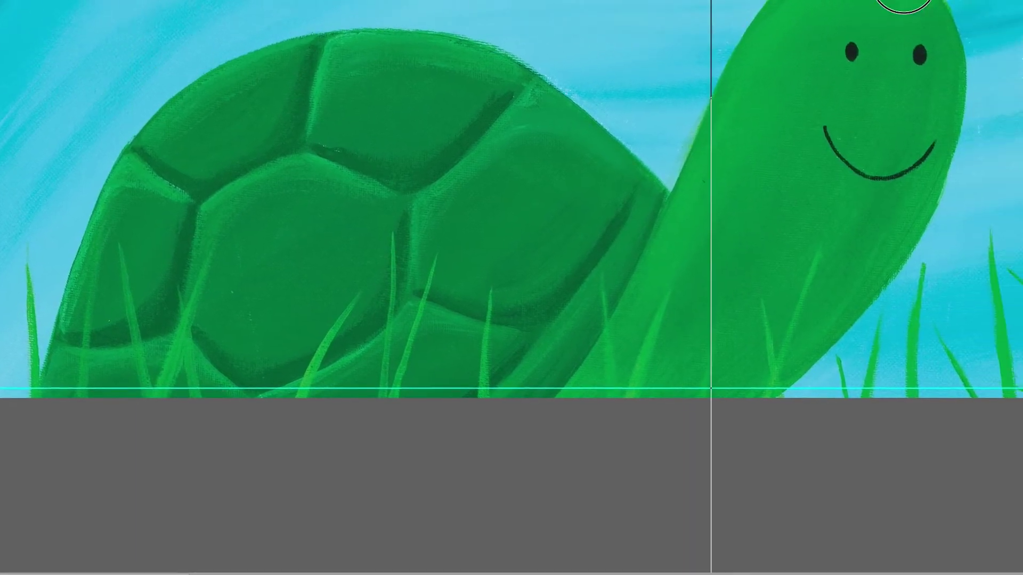
{"action": "left_click_drag", "start_coordinate": [904, 0], "coordinate": [1022, 0]}
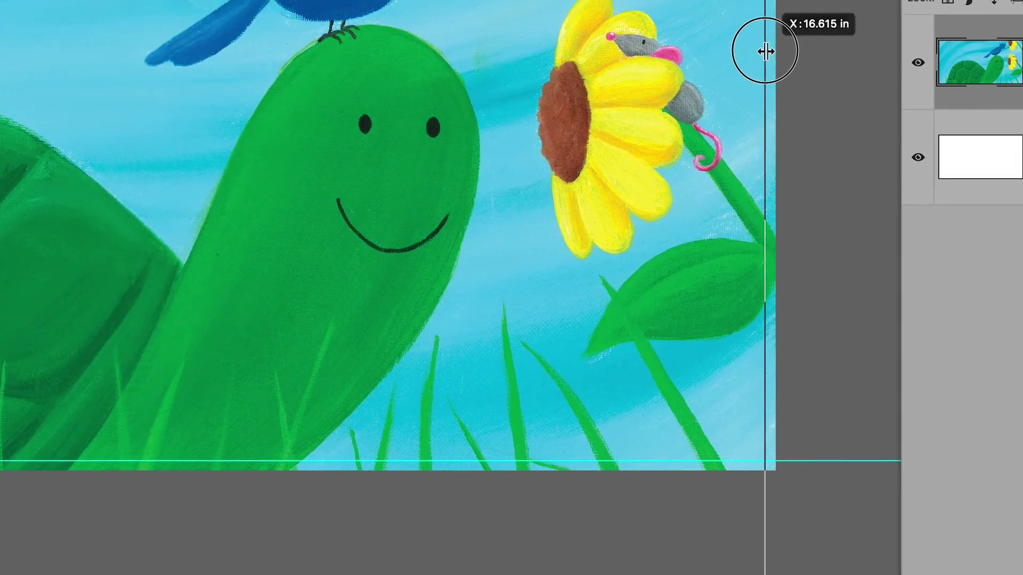
{"action": "left_click_drag", "start_coordinate": [765, 52], "coordinate": [768, 52]}
{"action": "left_click_drag", "start_coordinate": [110, 217], "coordinate": [215, 170]}
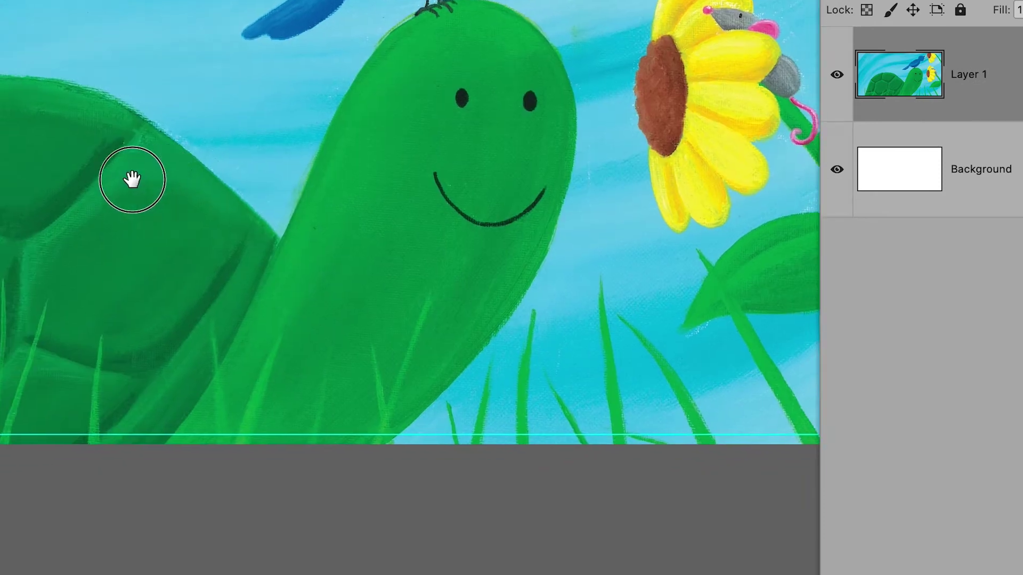
{"action": "left_click_drag", "start_coordinate": [132, 179], "coordinate": [153, 193]}
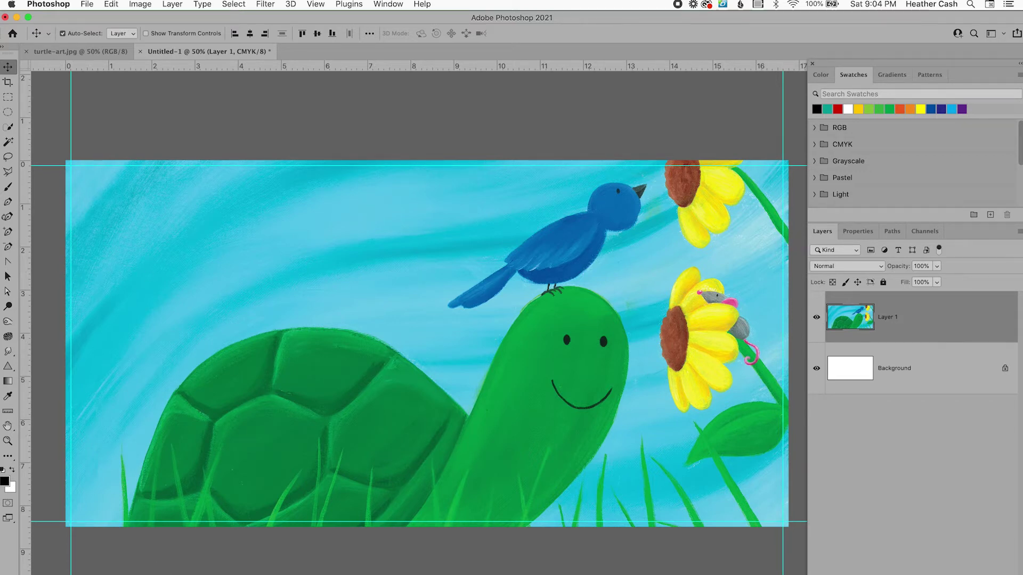
- Check the 8.375 in bleed width in the KDP help table, then return to Photoshop
{"action": "key", "text": "super+Tab"}
{"action": "left_click", "coordinate": [199, 26]}
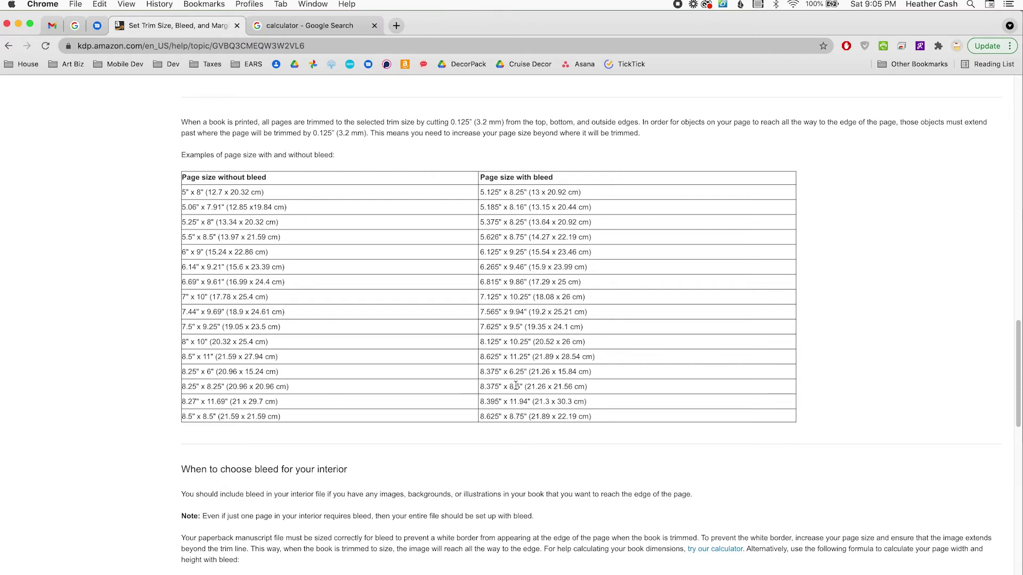
{"action": "left_click_drag", "start_coordinate": [481, 386], "coordinate": [498, 386]}
{"action": "key", "text": "super+Tab"}
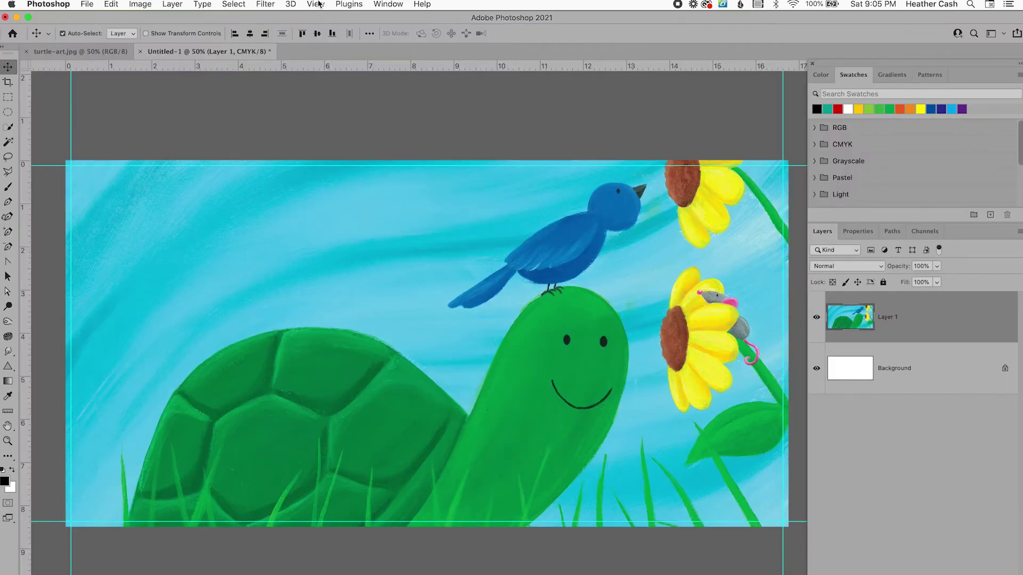
- Add a vertical guide at 8.375 in through View > New Guide to mark the fold
{"action": "left_click", "coordinate": [316, 4]}
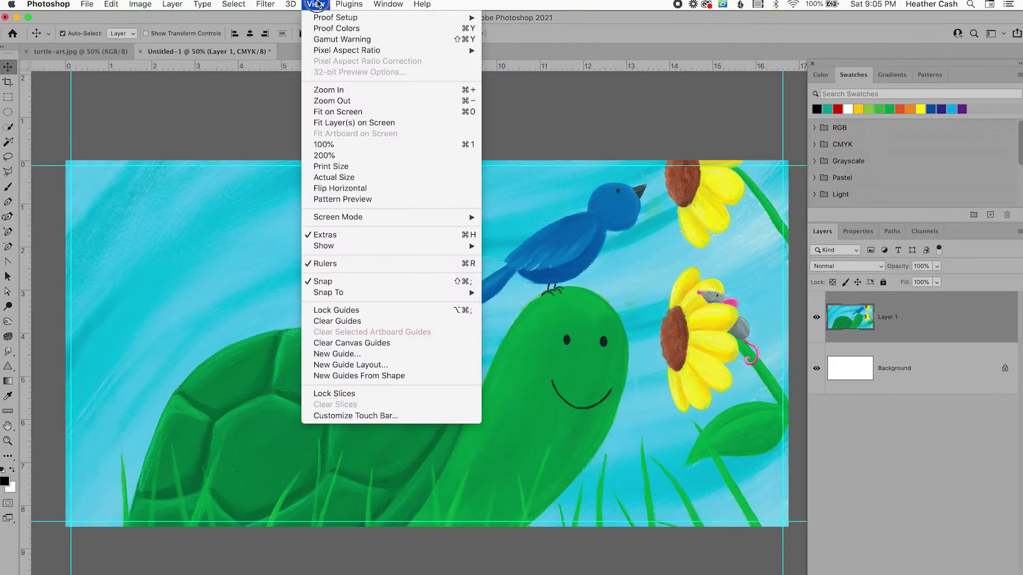
{"action": "left_click", "coordinate": [328, 356]}
{"action": "type", "text": "8.375in"}
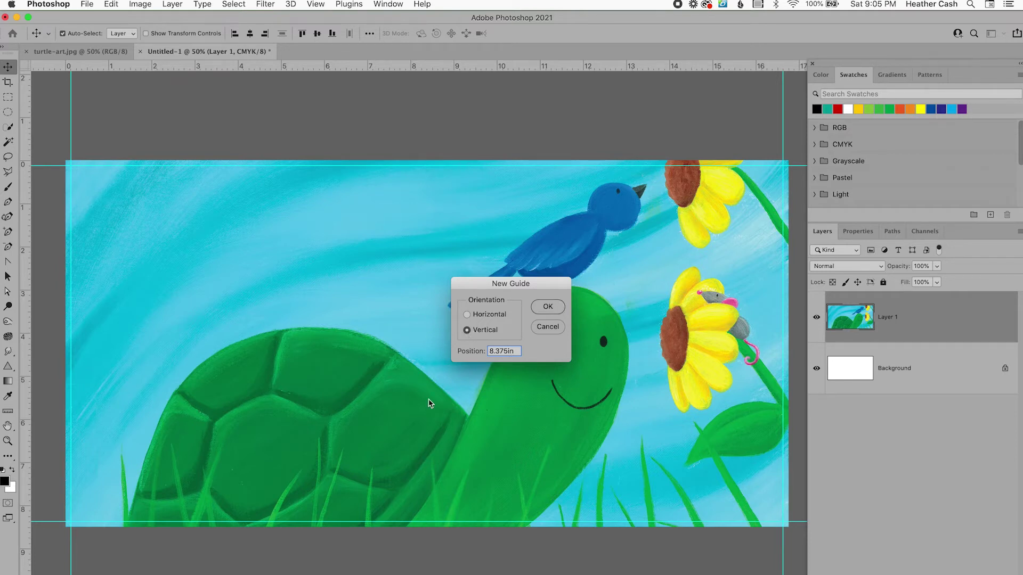
{"action": "left_click", "coordinate": [560, 312]}
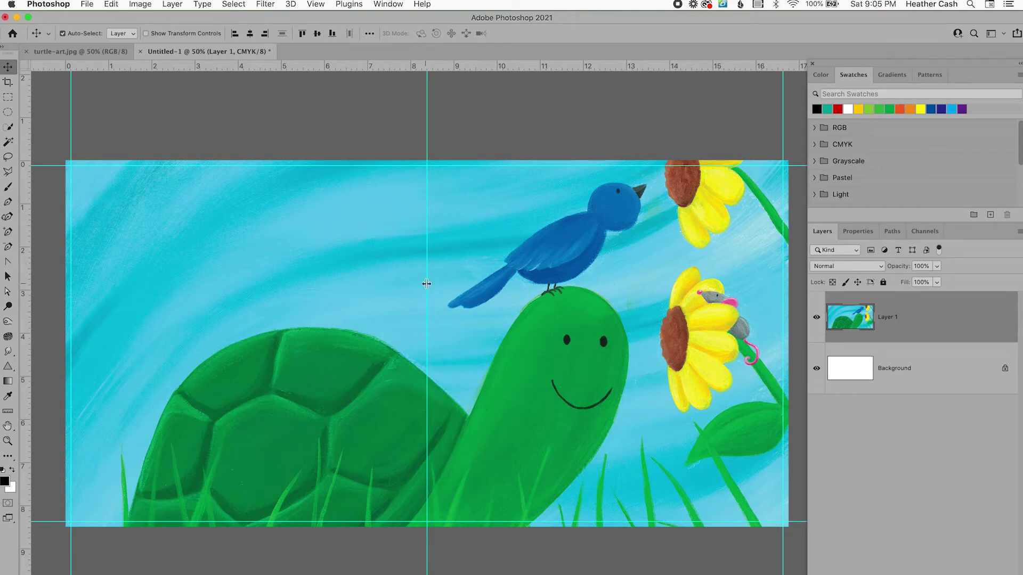
{"action": "left_click", "coordinate": [315, 4]}
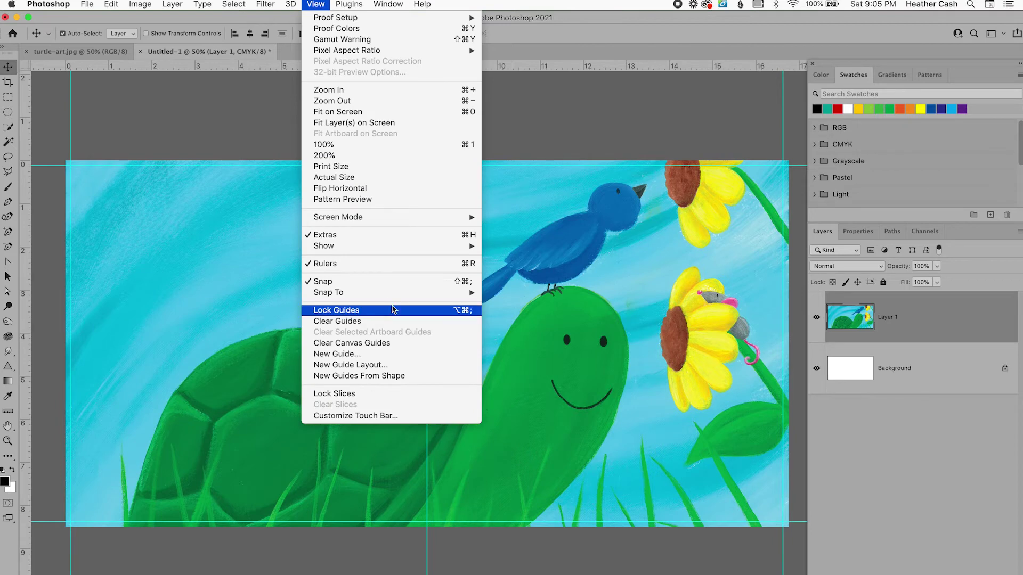
- Lock the guides, then add inset guides inside the left, top, bottom and right edges
{"action": "left_click", "coordinate": [376, 310]}
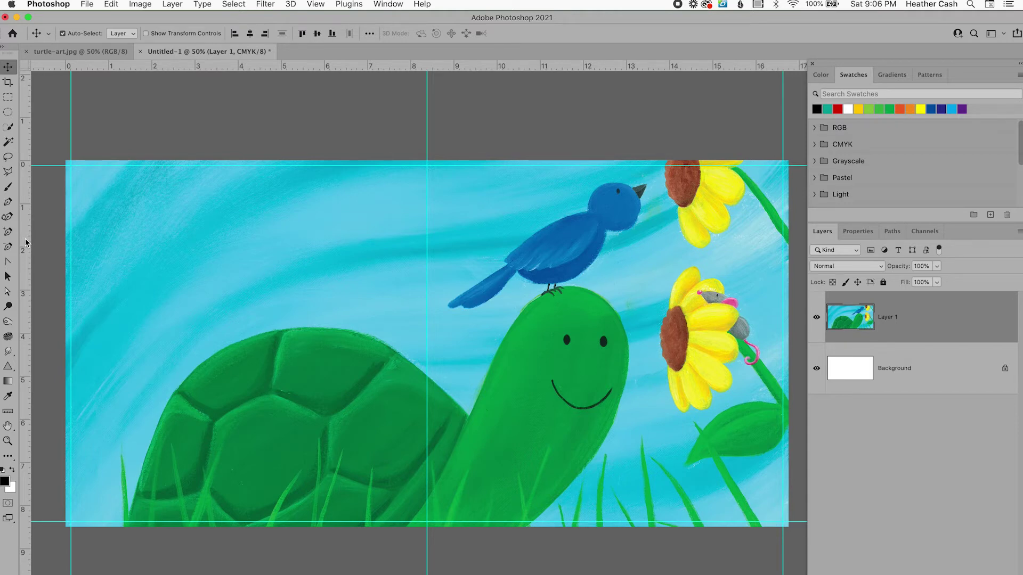
{"action": "left_click_drag", "start_coordinate": [25, 233], "coordinate": [82, 236]}
{"action": "left_click_drag", "start_coordinate": [206, 66], "coordinate": [197, 176]}
{"action": "left_click_drag", "start_coordinate": [275, 64], "coordinate": [241, 511]}
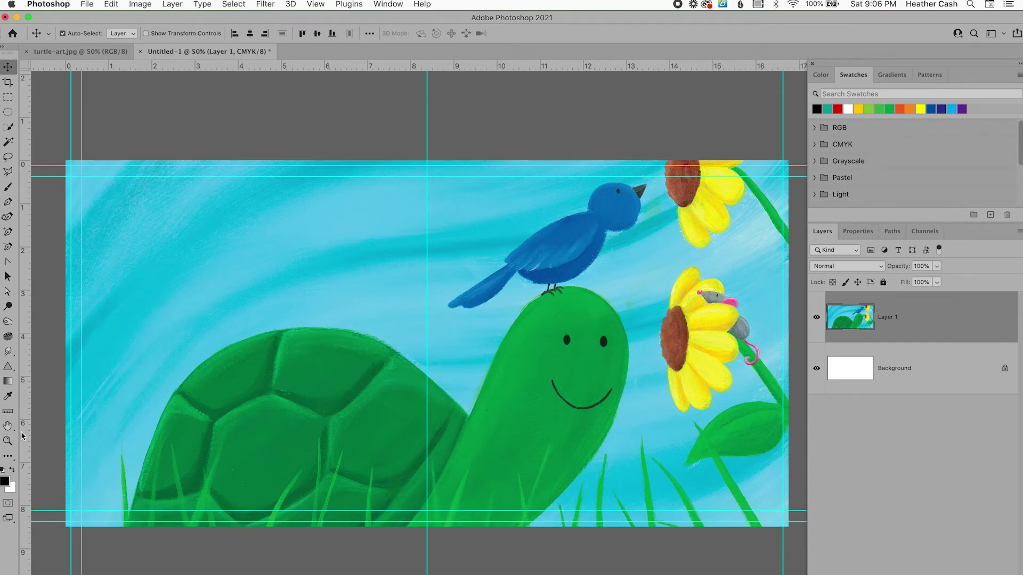
{"action": "left_click_drag", "start_coordinate": [24, 433], "coordinate": [772, 416]}
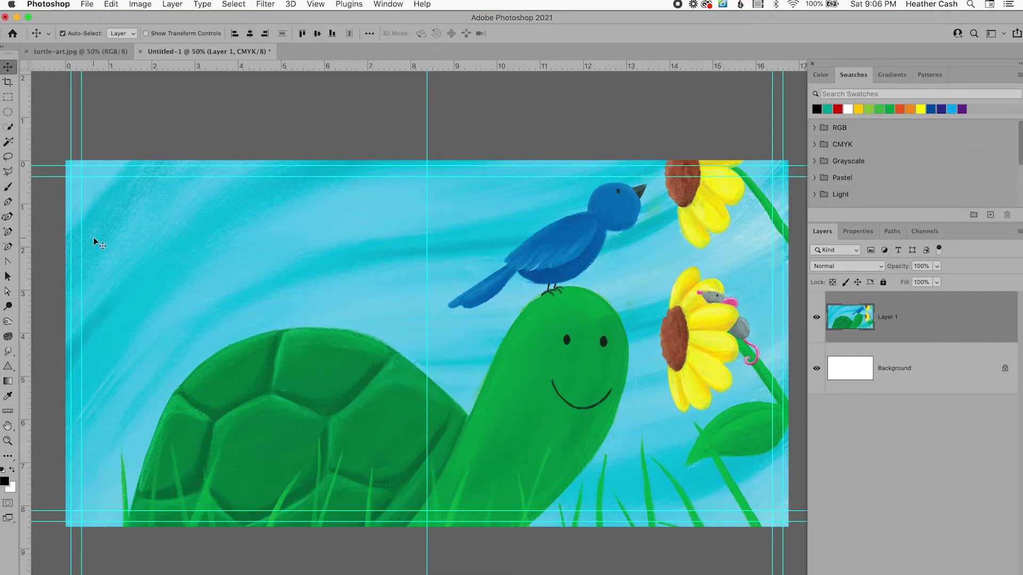
- Type a throwaway test line on the left page with the Type tool and discard it
{"action": "key", "text": "t"}
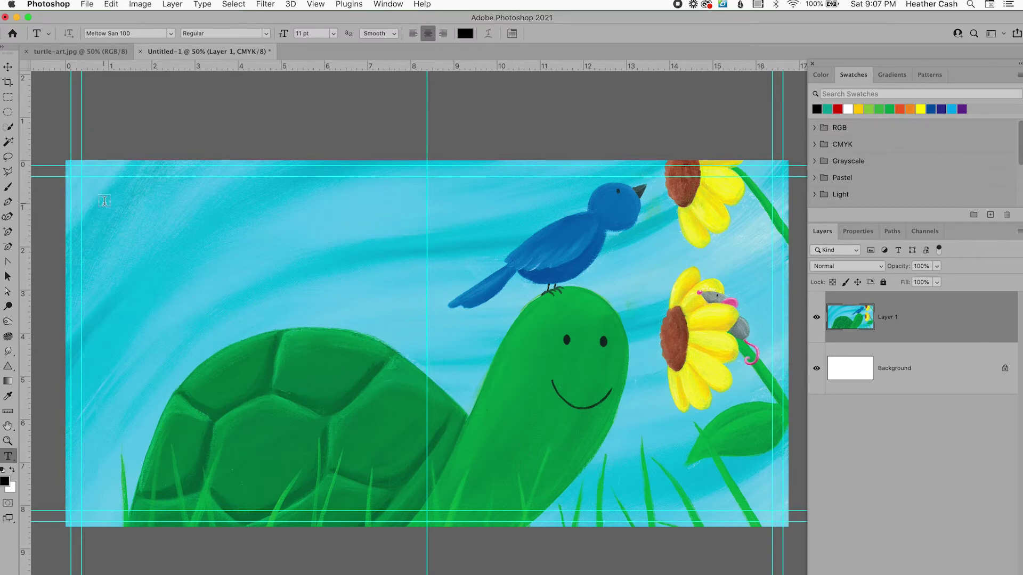
{"action": "left_click", "coordinate": [112, 216]}
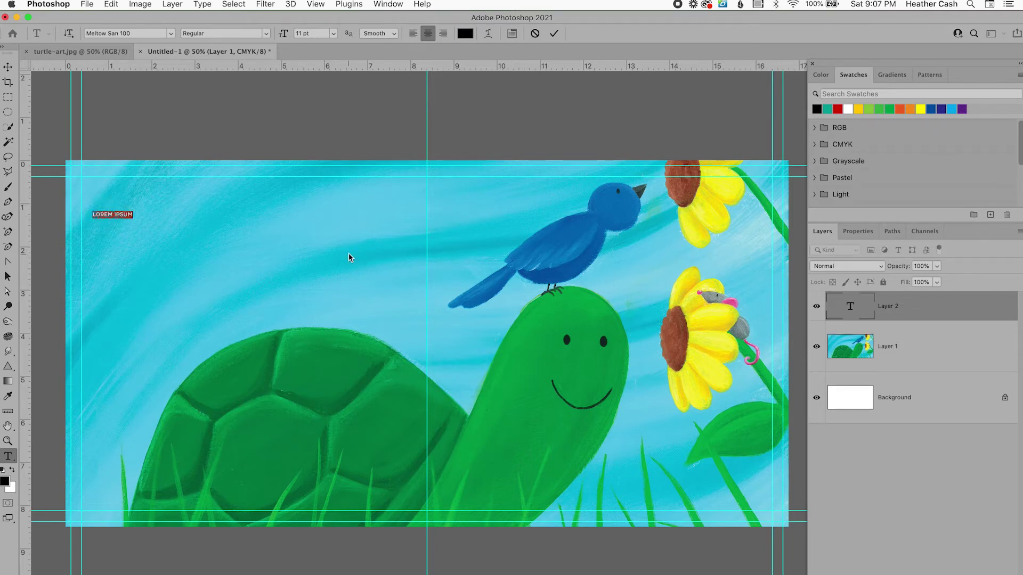
{"action": "type", "text": "asldjfl kadjsfl kasdjf"}
{"action": "left_click", "coordinate": [535, 33]}
- Draw a text box in the left page's upper area and paste the Turtle patience story text
{"action": "left_click", "coordinate": [100, 202]}
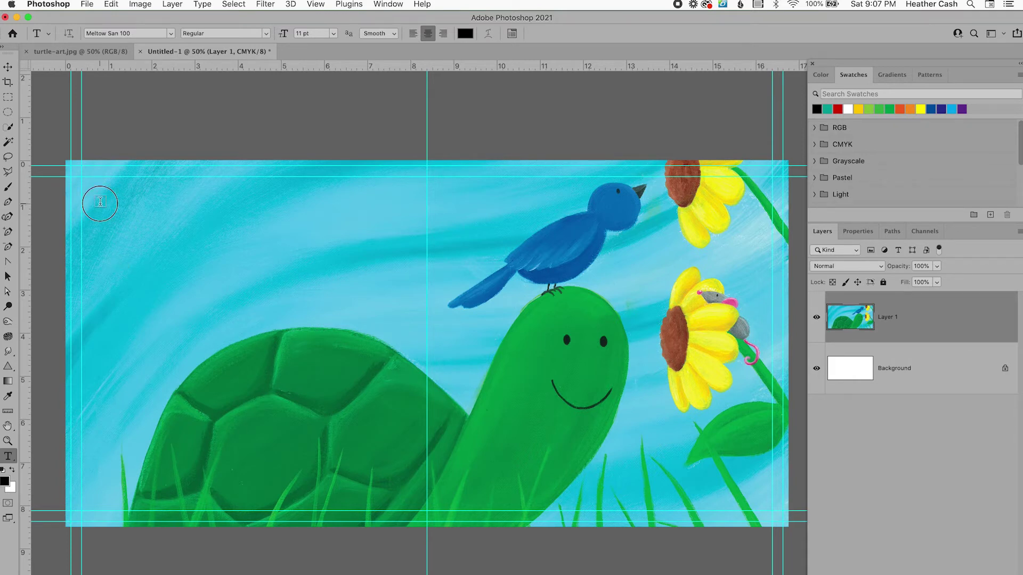
{"action": "left_click_drag", "start_coordinate": [100, 202], "coordinate": [391, 313]}
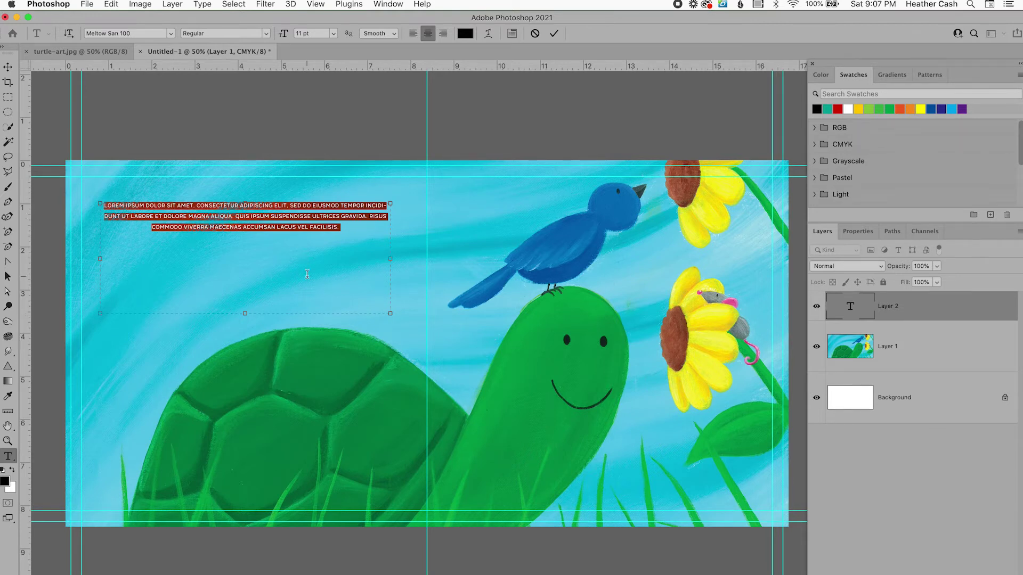
{"action": "key", "text": "BackSpace"}
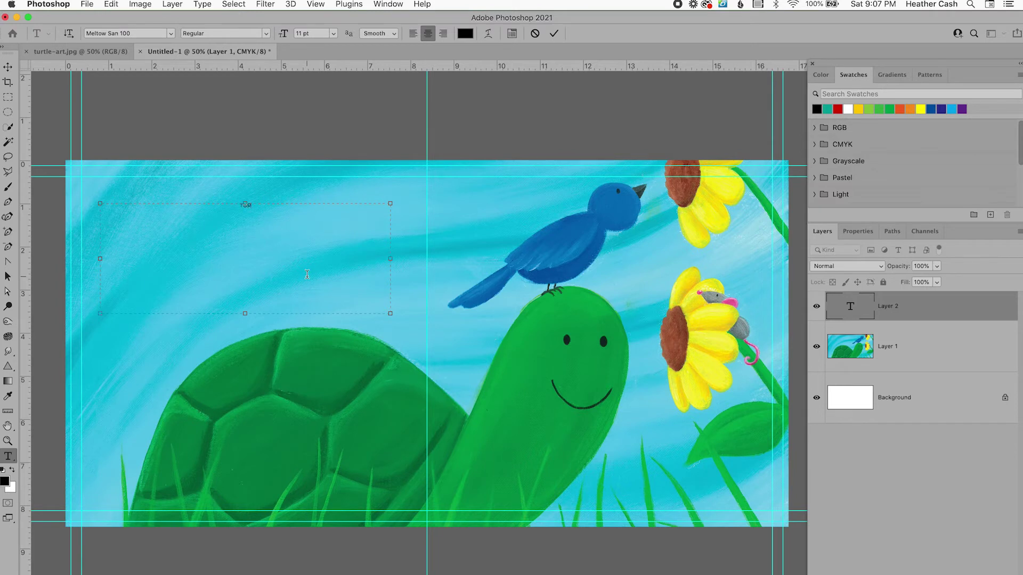
{"action": "type", "text": "TURTLE IS THE SLOWEST OF ALL THE ANIMALS IN THE FOREST   HE TEACHES HIS FRIENDS TO BE CAREFUL AND PATIENT"}
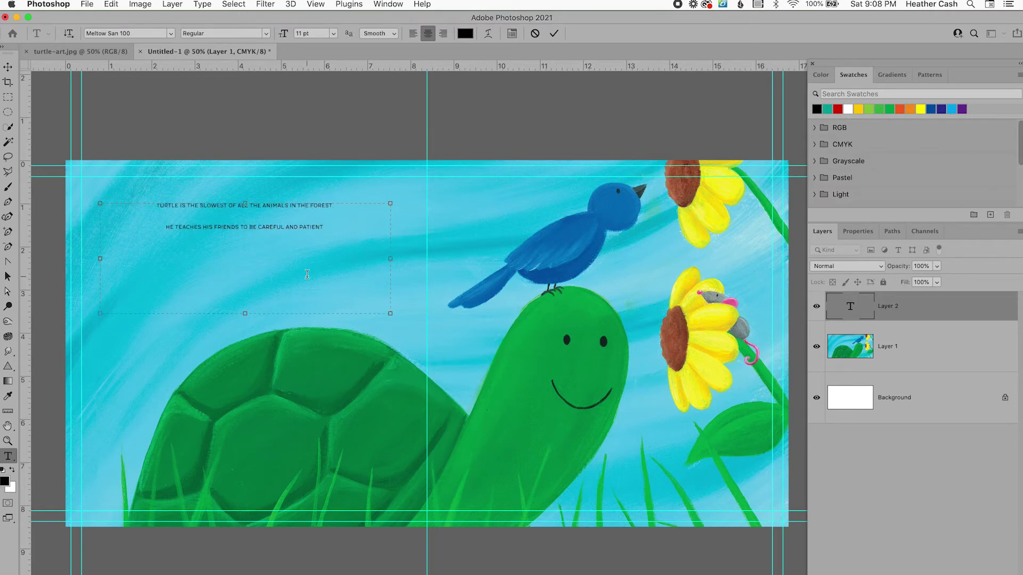
{"action": "left_click", "coordinate": [554, 34]}
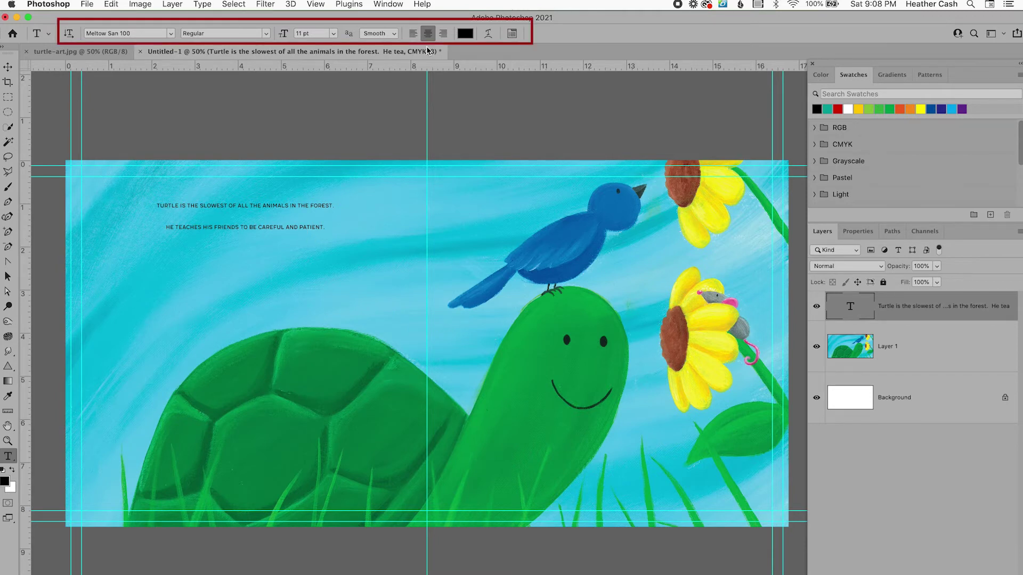
- Left-align the story text and change its font size
{"action": "left_click", "coordinate": [415, 35]}
{"action": "left_click", "coordinate": [333, 38]}
{"action": "left_click", "coordinate": [483, 112]}
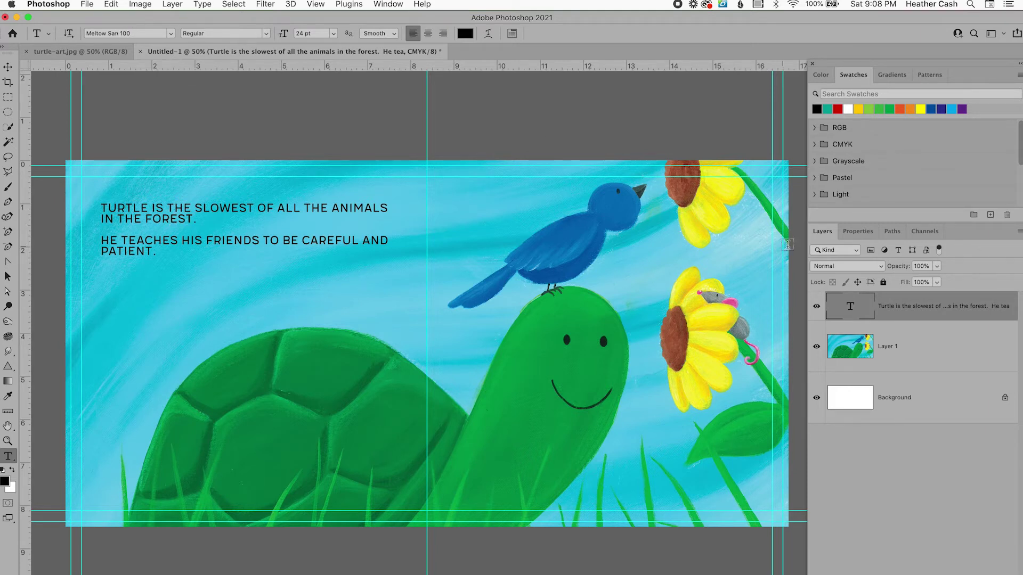
- Set the story text to the Trustworthy Colleagues font at 48 pt
{"action": "left_click", "coordinate": [859, 231]}
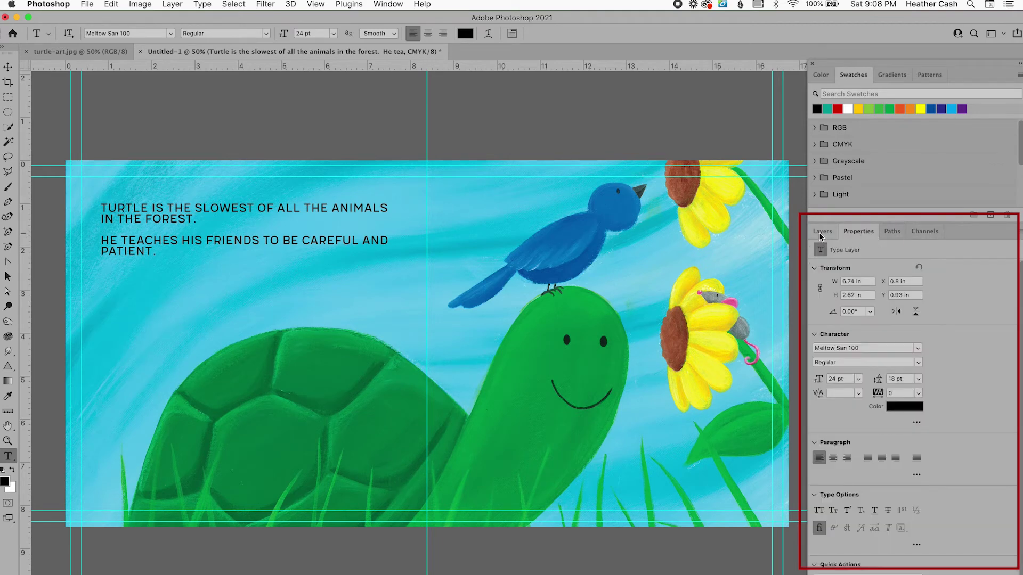
{"action": "left_click", "coordinate": [357, 5]}
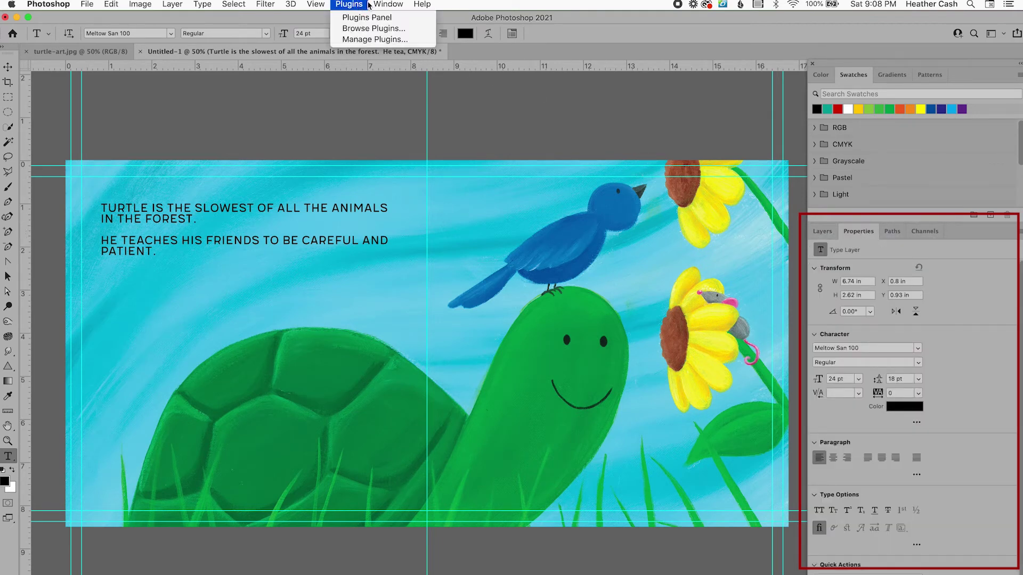
{"action": "mouse_move", "coordinate": [394, 5]}
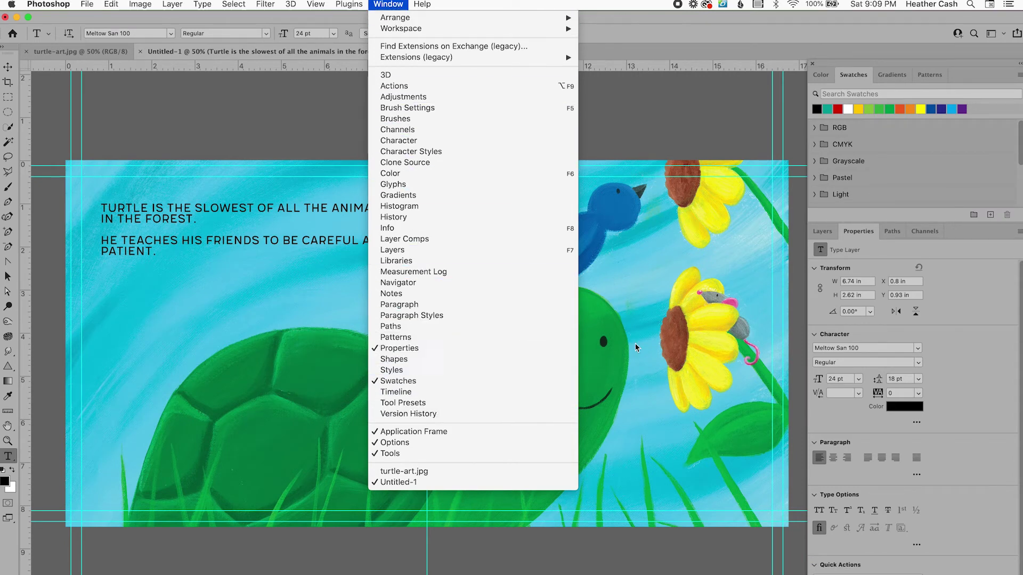
{"action": "left_click", "coordinate": [963, 343]}
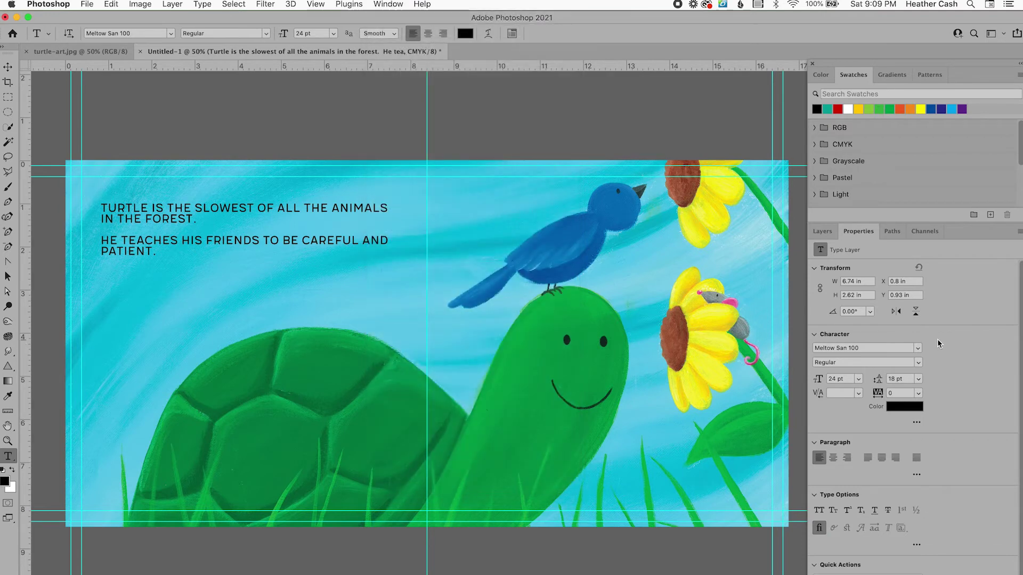
{"action": "left_click", "coordinate": [917, 349]}
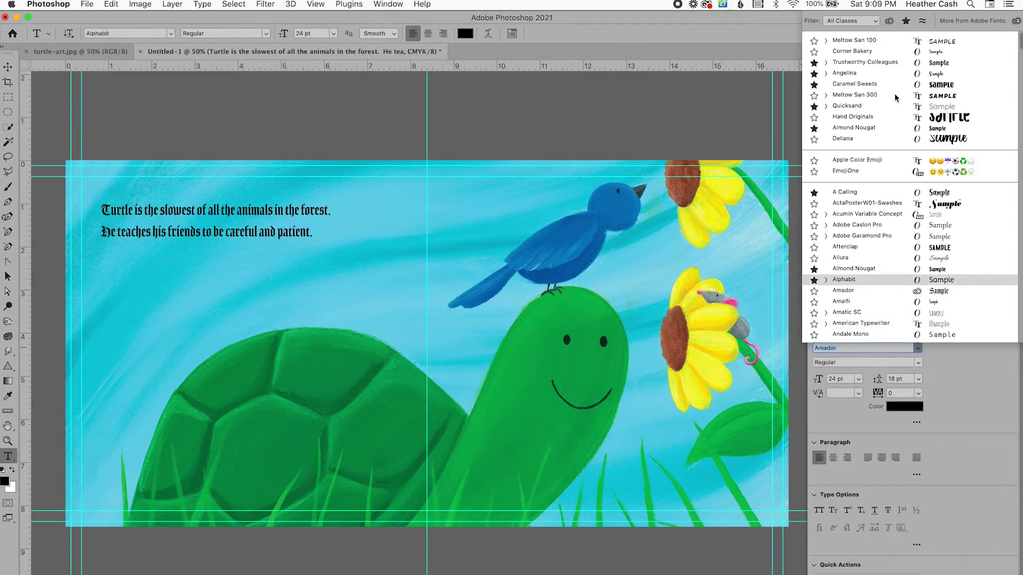
{"action": "left_click", "coordinate": [865, 61]}
{"action": "left_click", "coordinate": [857, 384]}
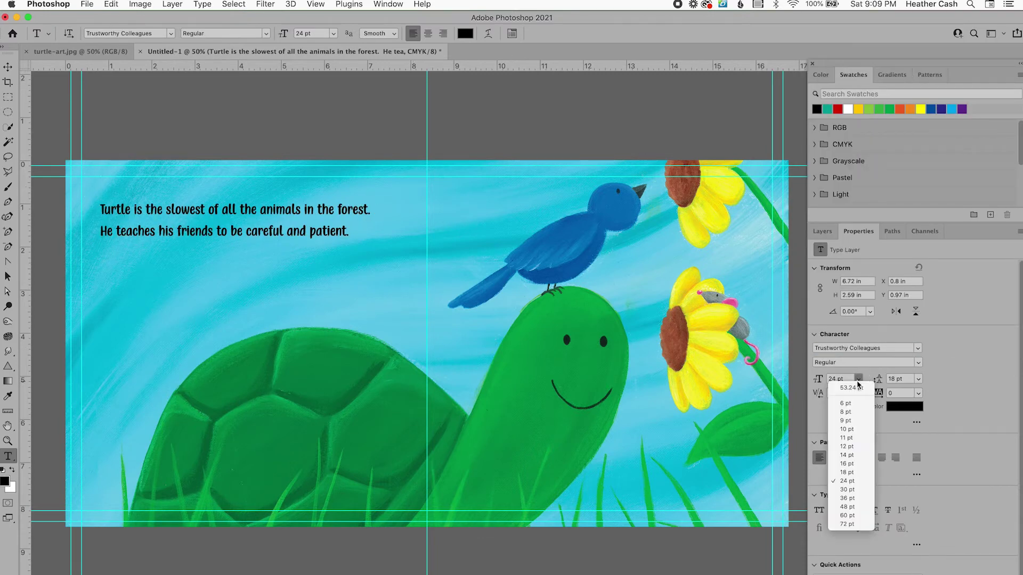
{"action": "left_click", "coordinate": [805, 373]}
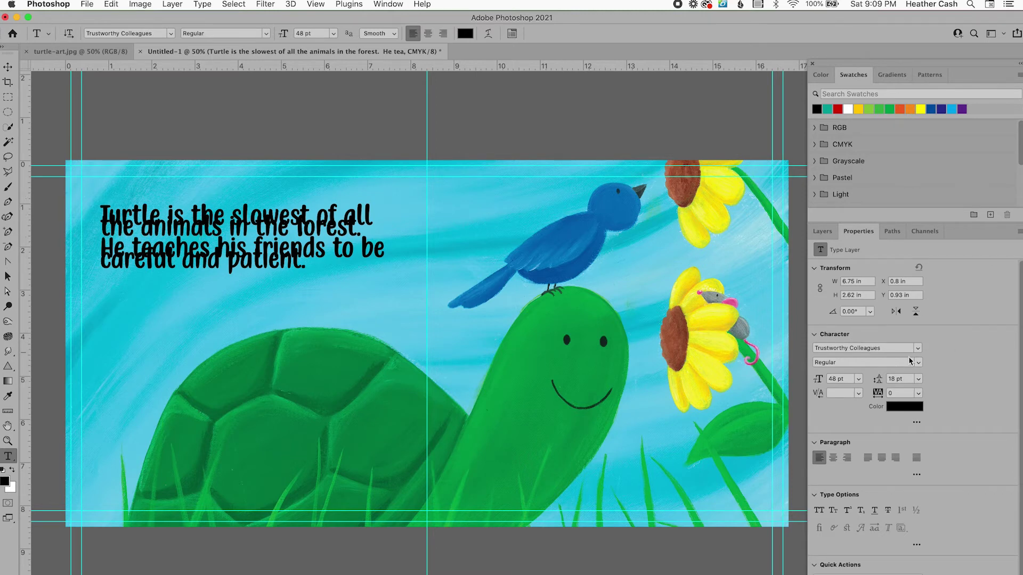
- Try Auto line spacing, then set the story's leading to 36 pt
{"action": "left_click", "coordinate": [918, 378]}
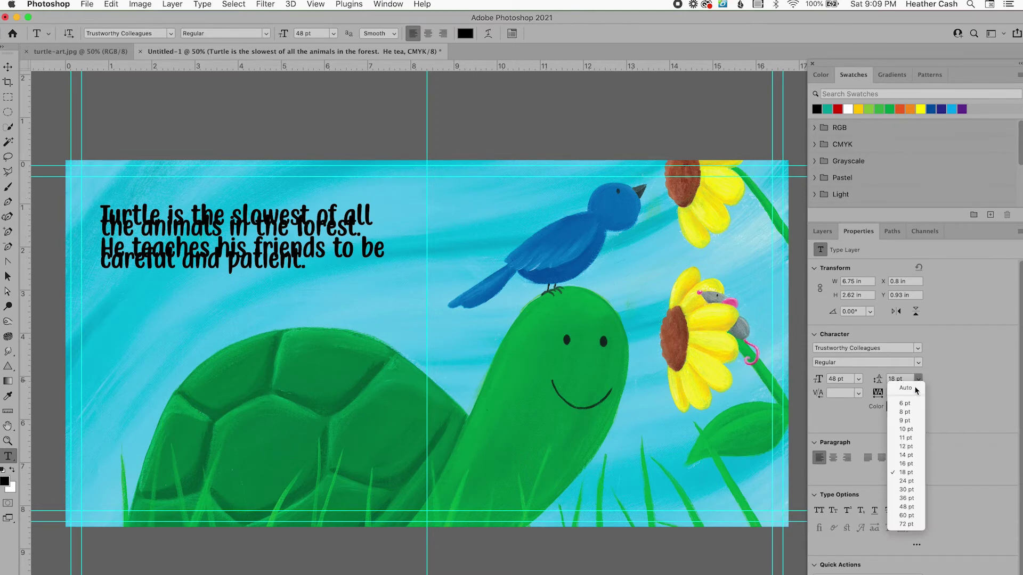
{"action": "left_click", "coordinate": [985, 387]}
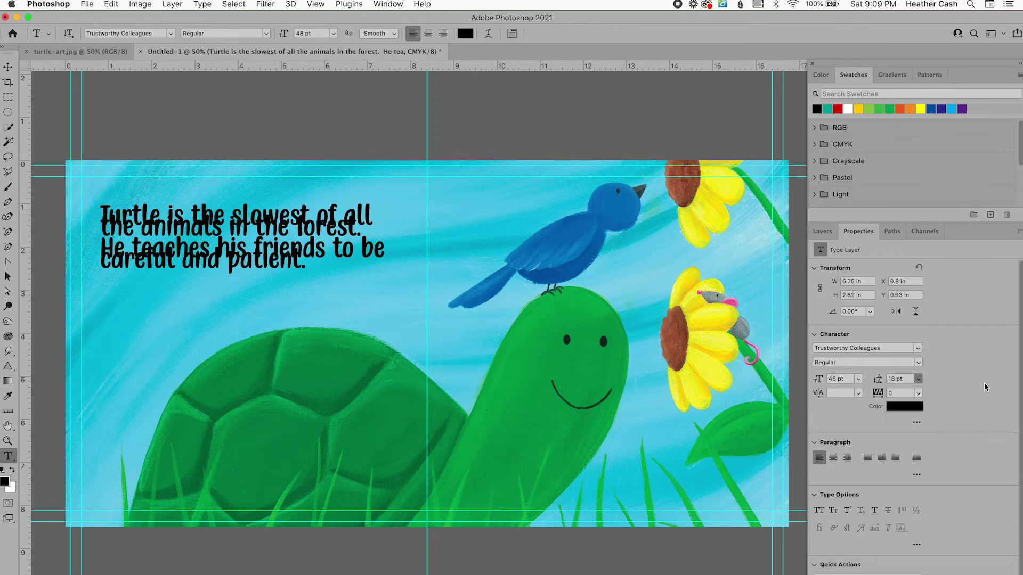
{"action": "left_click", "coordinate": [918, 380]}
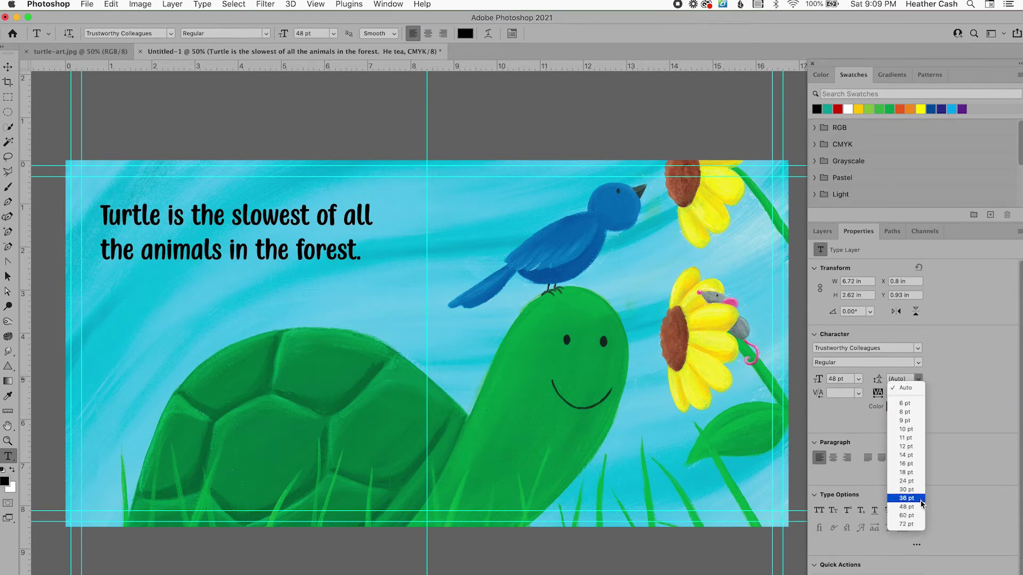
{"action": "left_click", "coordinate": [923, 499]}
{"action": "left_click", "coordinate": [919, 379]}
- Apply 48 pt leading, widen the story box to 6.96 in, and nudge it up-right
{"action": "left_click", "coordinate": [906, 506]}
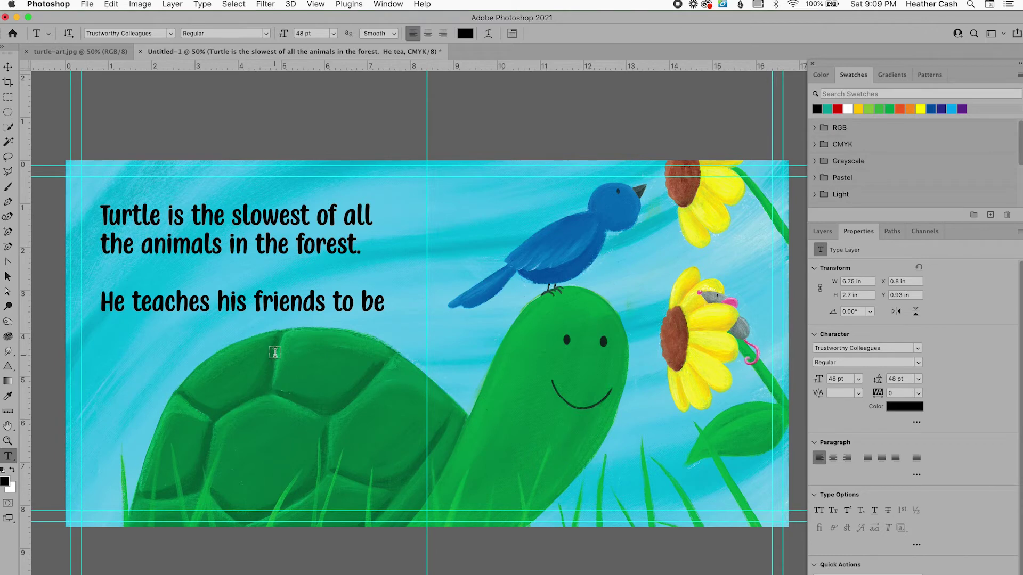
{"action": "left_click", "coordinate": [181, 330]}
{"action": "left_click", "coordinate": [212, 244]}
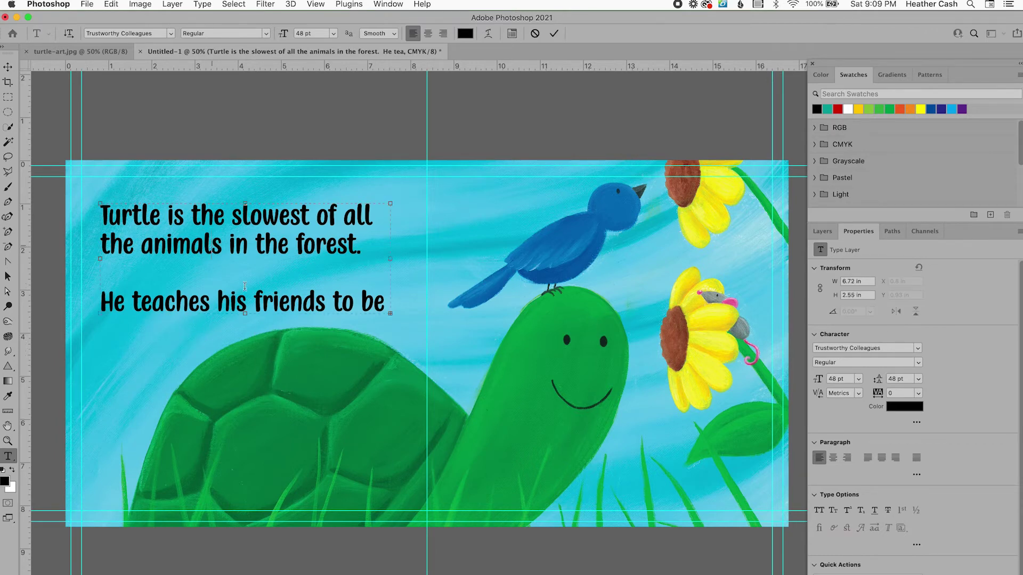
{"action": "left_click_drag", "start_coordinate": [247, 318], "coordinate": [248, 361]}
{"action": "left_click_drag", "start_coordinate": [398, 369], "coordinate": [461, 383]}
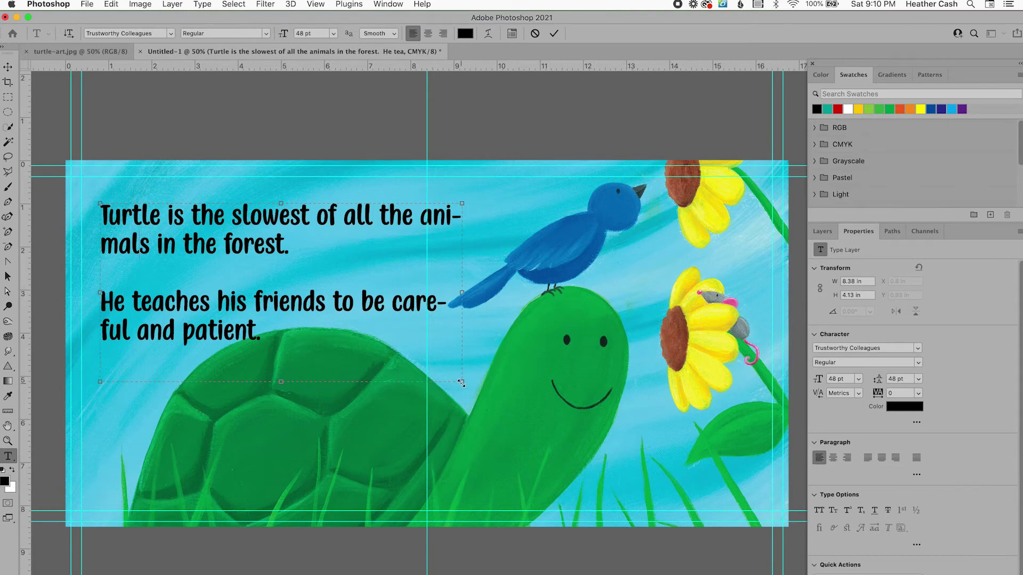
{"action": "left_click_drag", "start_coordinate": [462, 382], "coordinate": [400, 387]}
{"action": "left_click", "coordinate": [554, 33]}
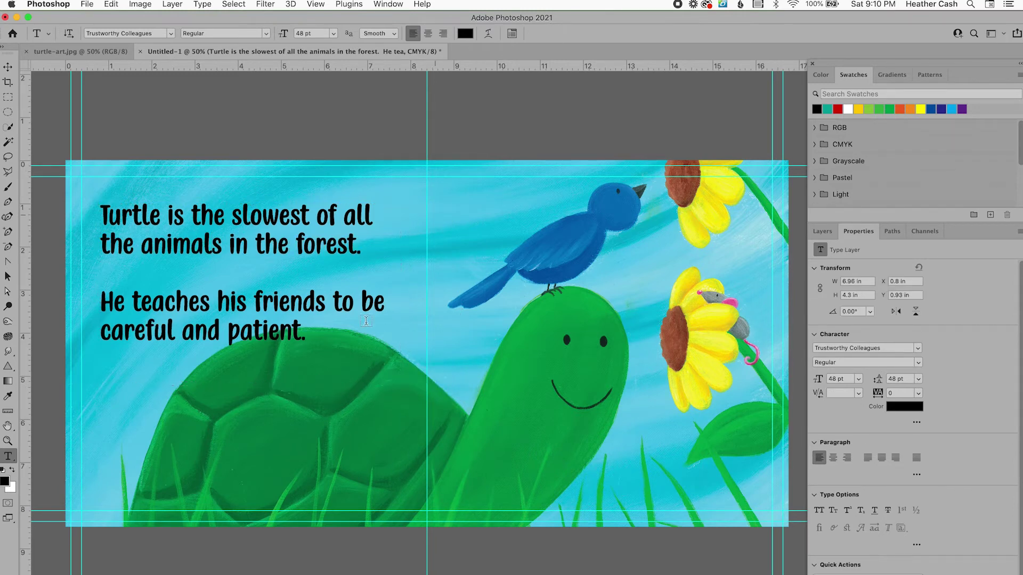
{"action": "left_click", "coordinate": [8, 68]}
{"action": "left_click_drag", "start_coordinate": [113, 185], "coordinate": [118, 179]}
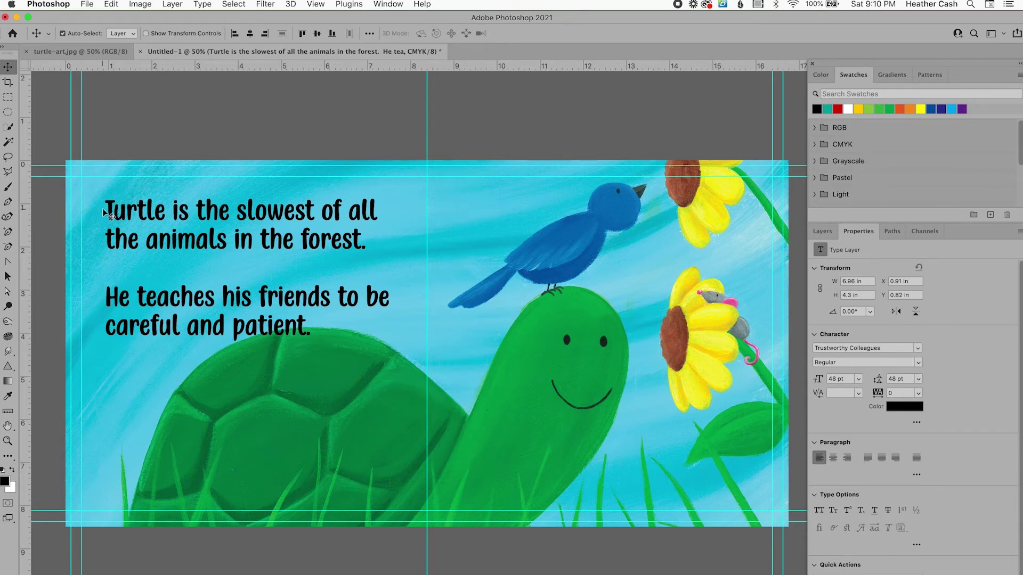
- Drag the story text block left to about 0.88 in from the page edge
{"action": "left_click", "coordinate": [91, 207]}
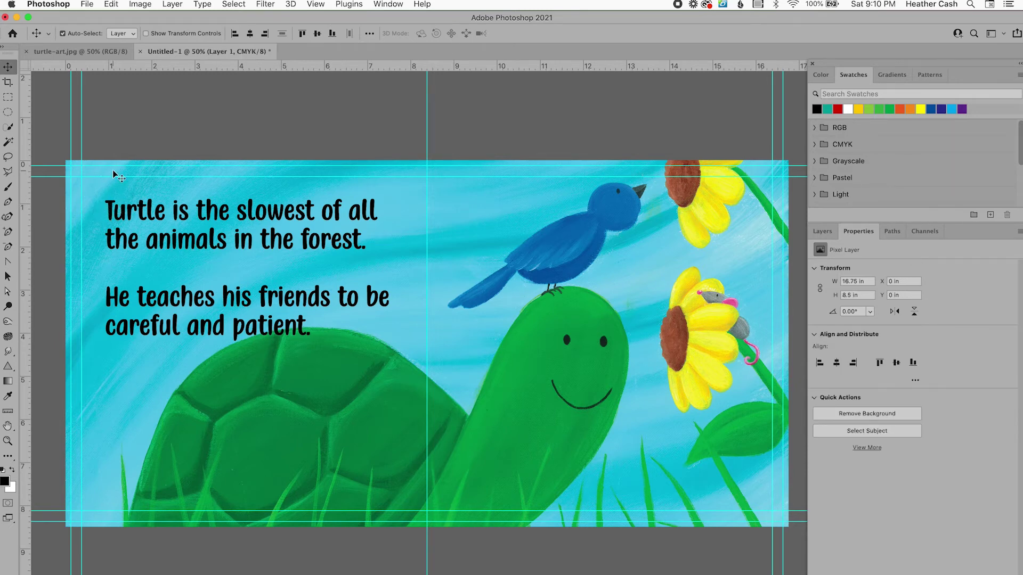
{"action": "left_click", "coordinate": [111, 214]}
{"action": "left_click_drag", "start_coordinate": [112, 213], "coordinate": [116, 212]}
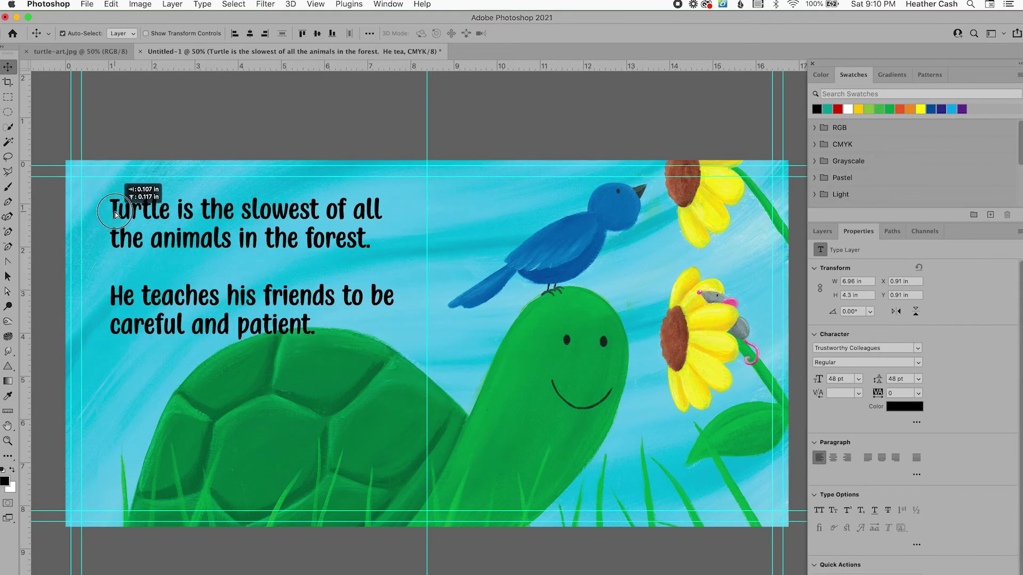
{"action": "left_click", "coordinate": [7, 67]}
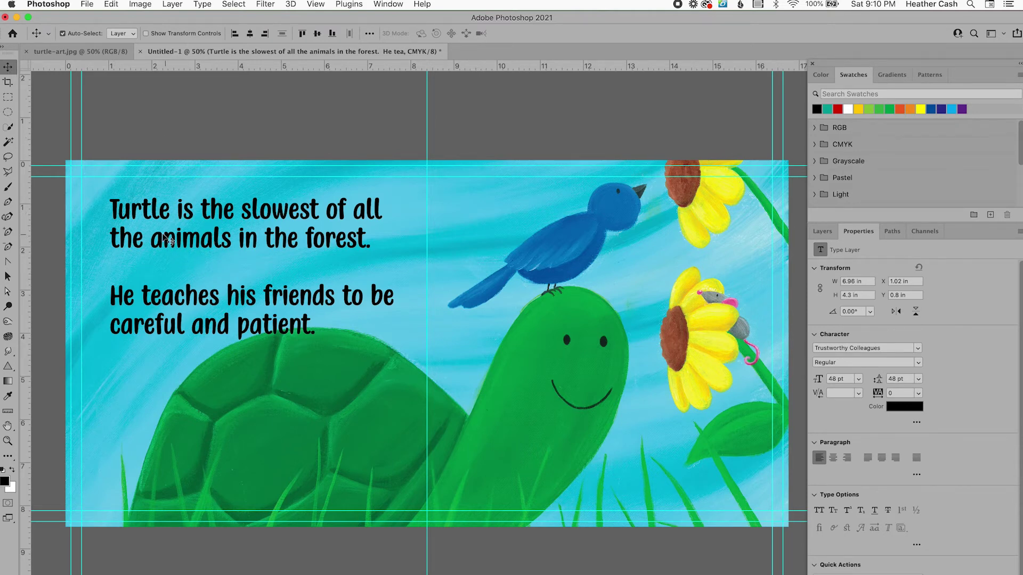
{"action": "left_click_drag", "start_coordinate": [164, 216], "coordinate": [158, 217]}
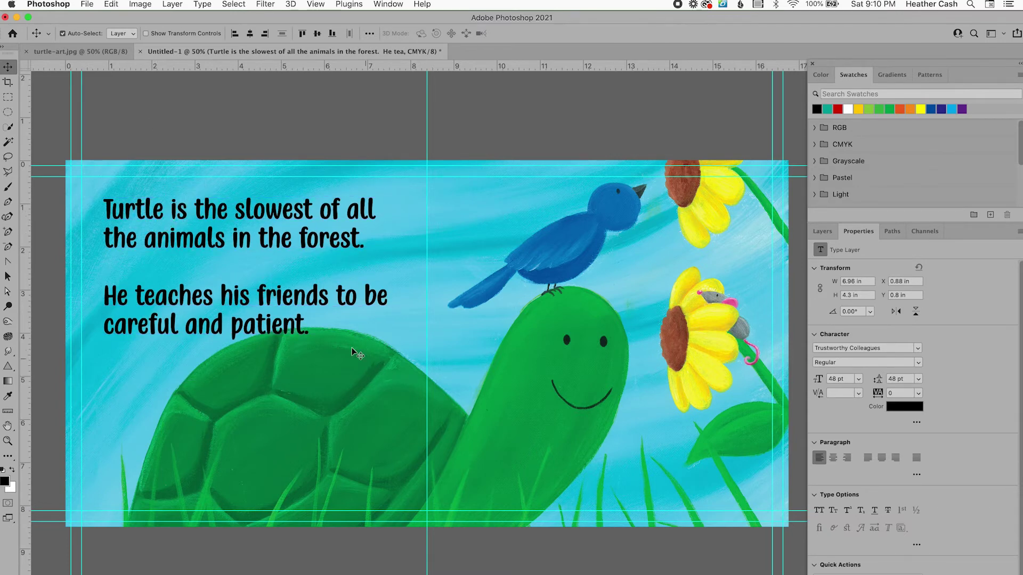
{"action": "left_click", "coordinate": [911, 410]}
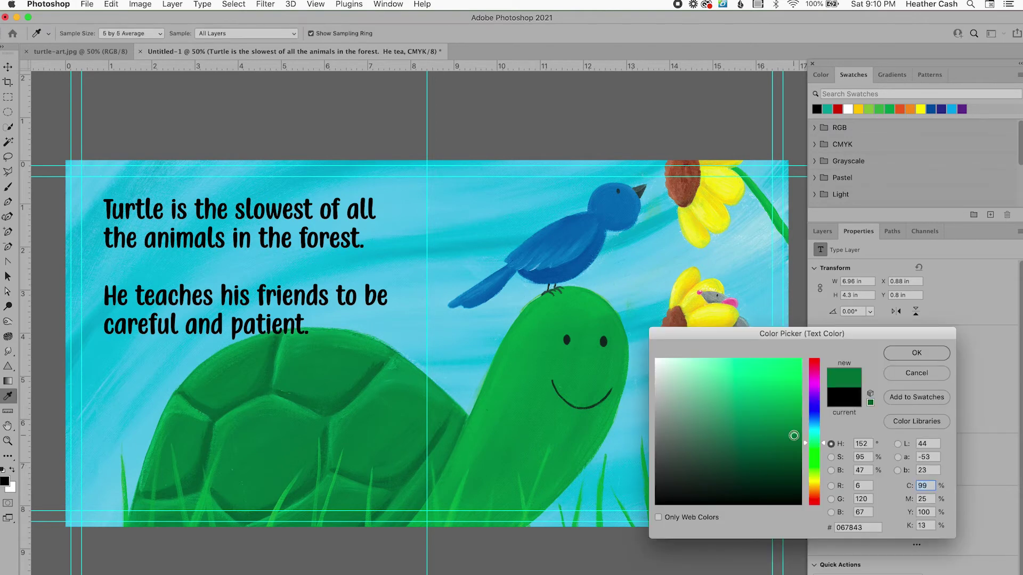
- Make the story text white (ffffff) at 36 pt with Auto leading
{"action": "left_click_drag", "start_coordinate": [794, 436], "coordinate": [656, 359]}
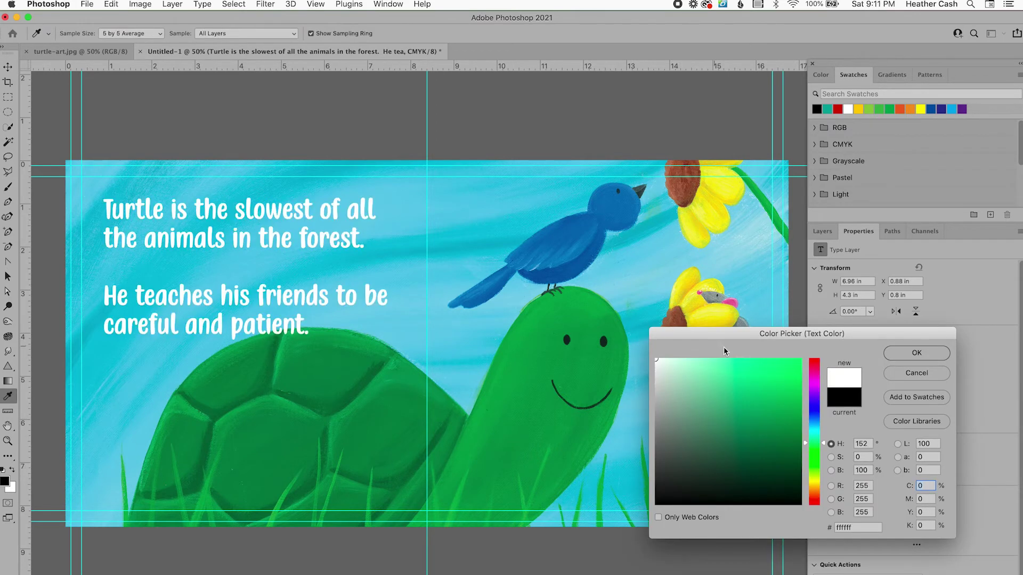
{"action": "left_click", "coordinate": [917, 354]}
{"action": "left_click", "coordinate": [857, 383]}
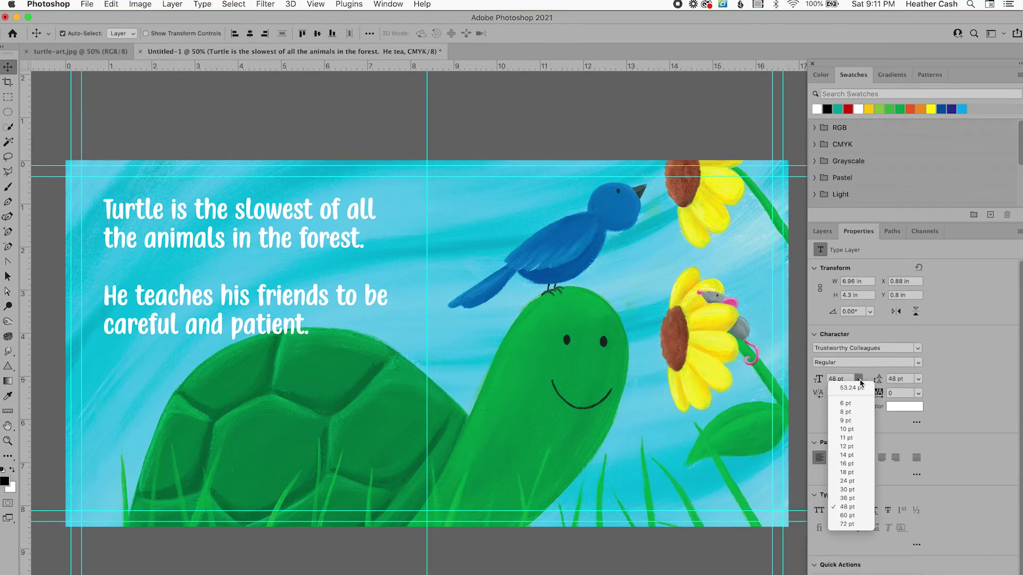
{"action": "left_click", "coordinate": [847, 498]}
{"action": "left_click", "coordinate": [917, 380]}
{"action": "left_click", "coordinate": [911, 388]}
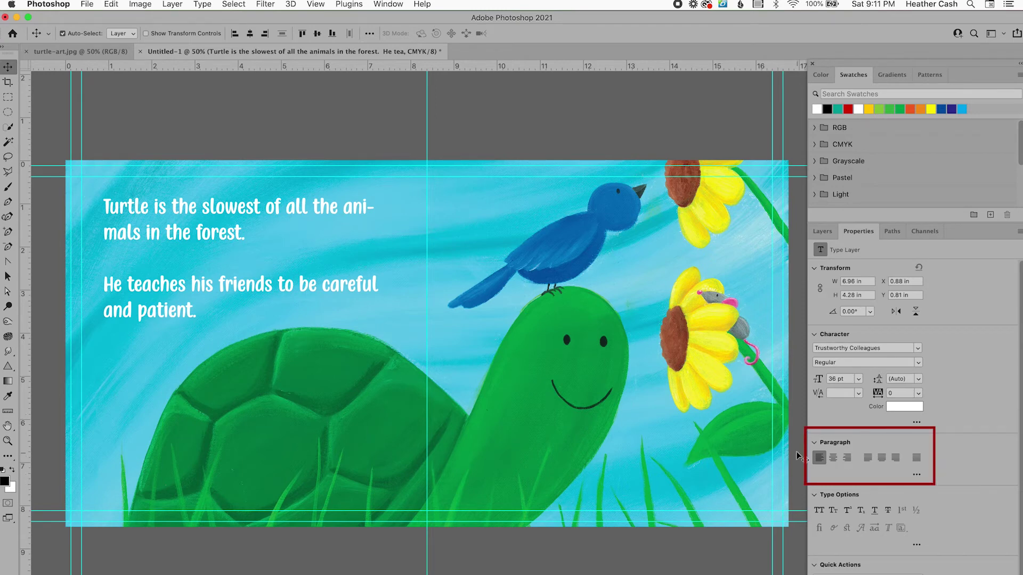
- Uncheck Hyphenate for the story and shrink its text to 30 pt
{"action": "left_click", "coordinate": [917, 475]}
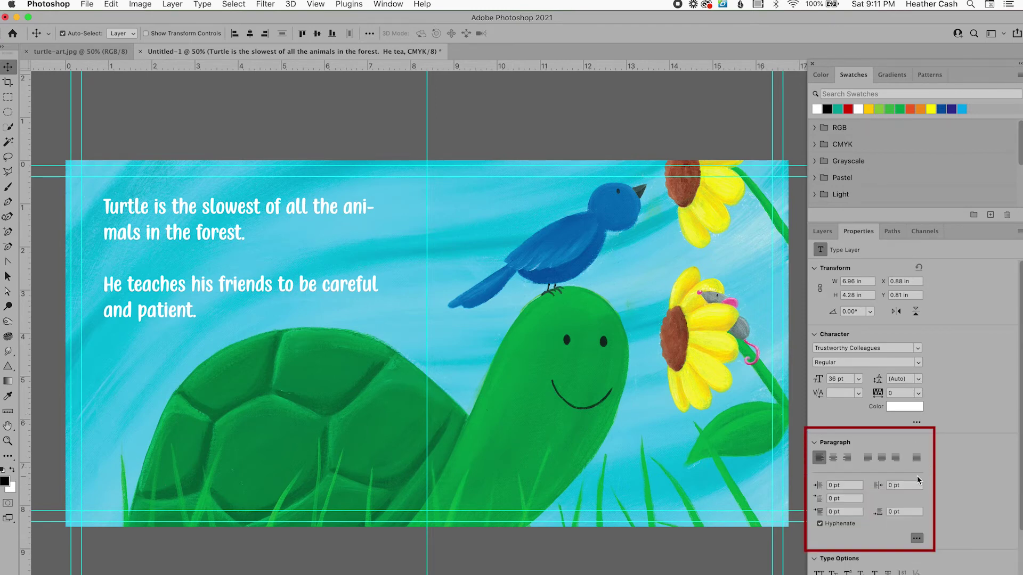
{"action": "left_click", "coordinate": [820, 524]}
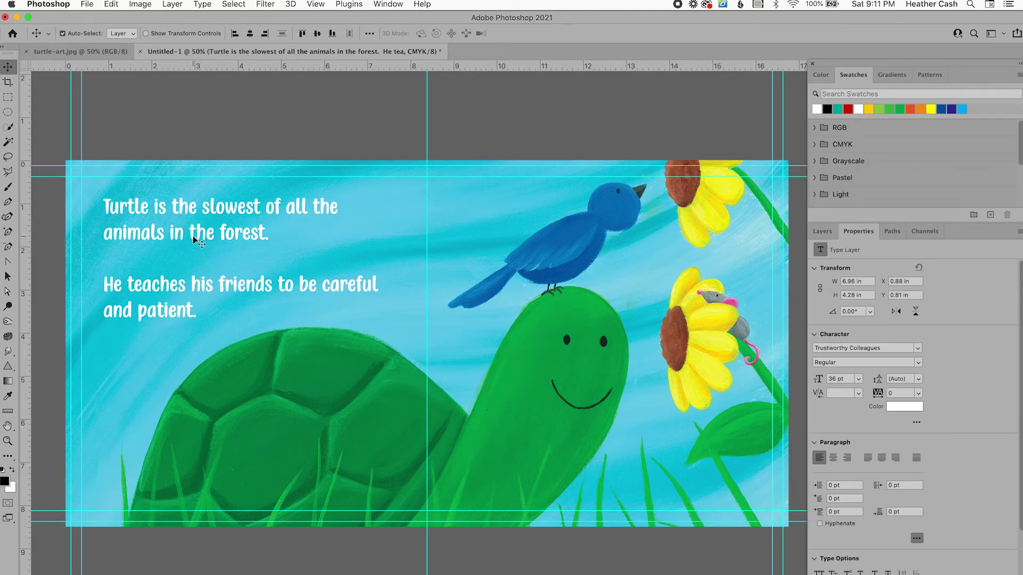
{"action": "key", "text": "super+shift+comma"}
{"action": "key", "text": "super+shift+comma"}
{"action": "key", "text": "super+shift+comma"}
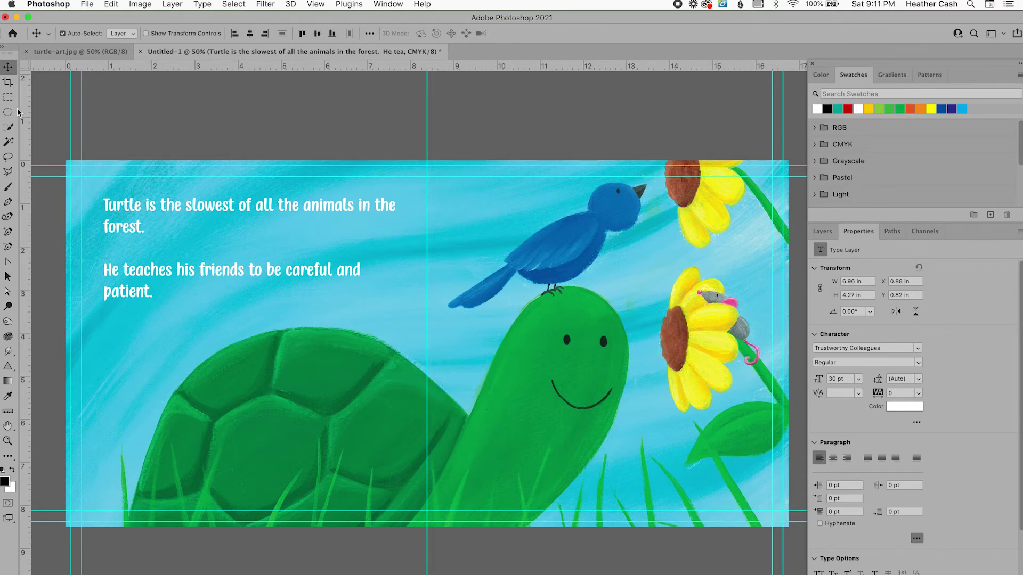
- Place a new text line reading 'Because of Turtle, they know' on the turtle's shell
{"action": "key", "text": "t"}
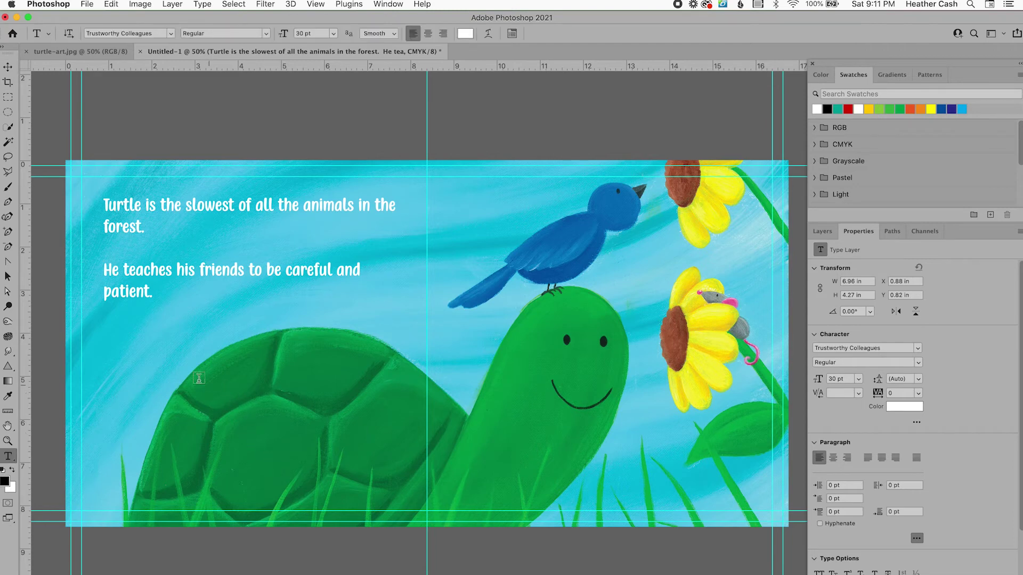
{"action": "left_click", "coordinate": [166, 370]}
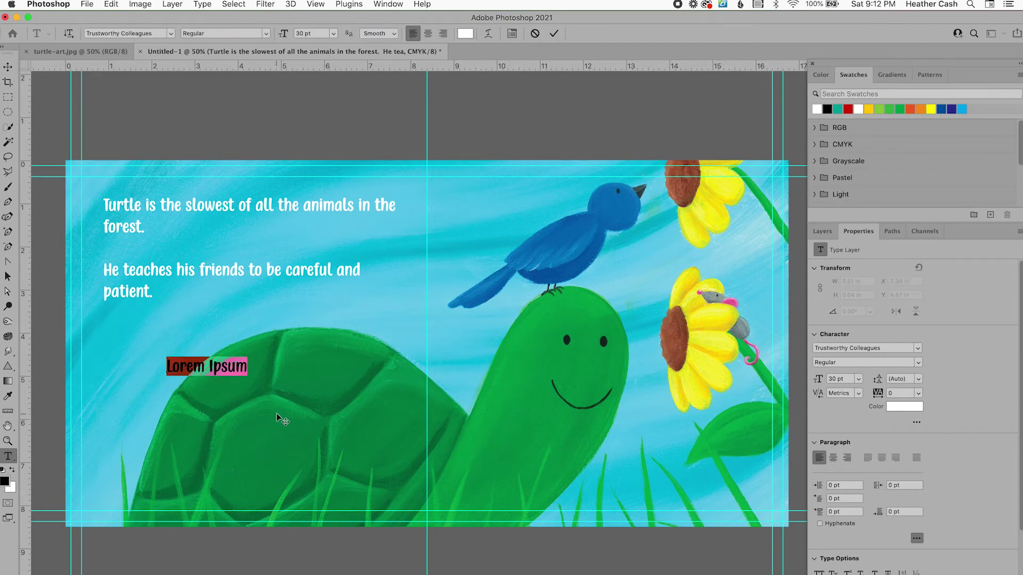
{"action": "type", "text": "Because of Turtle, they know"}
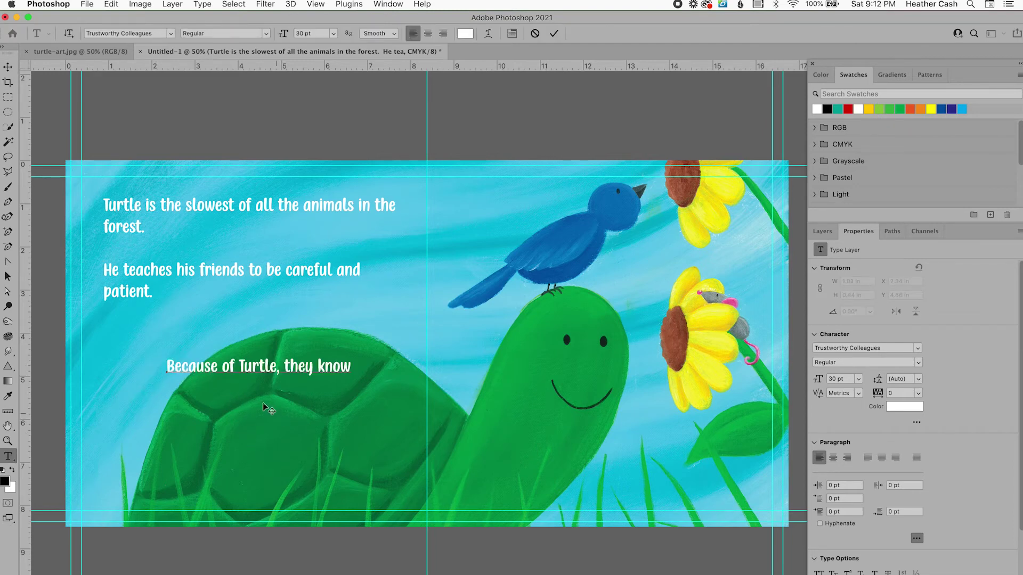
{"action": "left_click", "coordinate": [554, 33]}
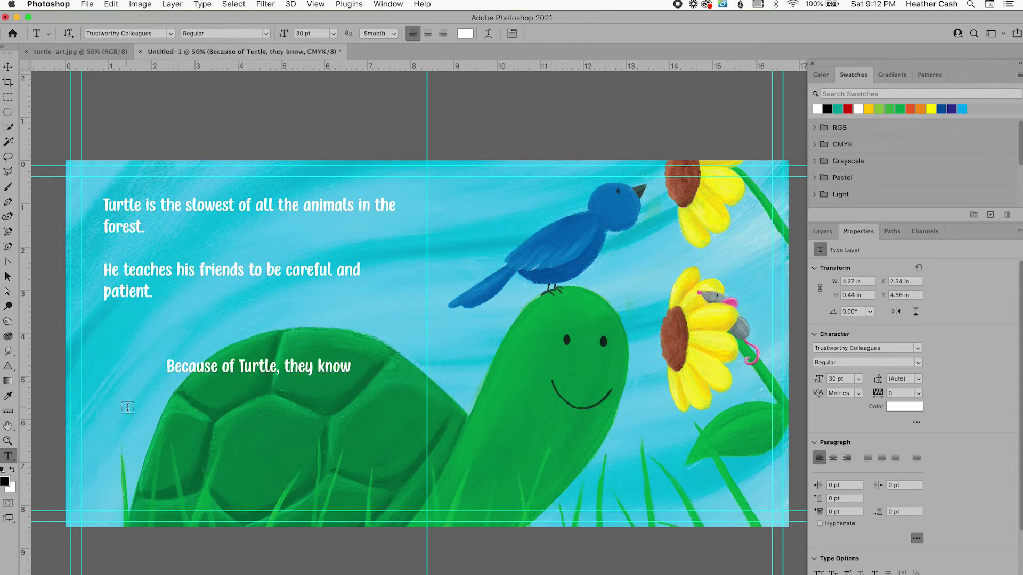
- Warp the 'Because of Turtle, they know' line with the Arc style at +50% bend
{"action": "left_click", "coordinate": [488, 35]}
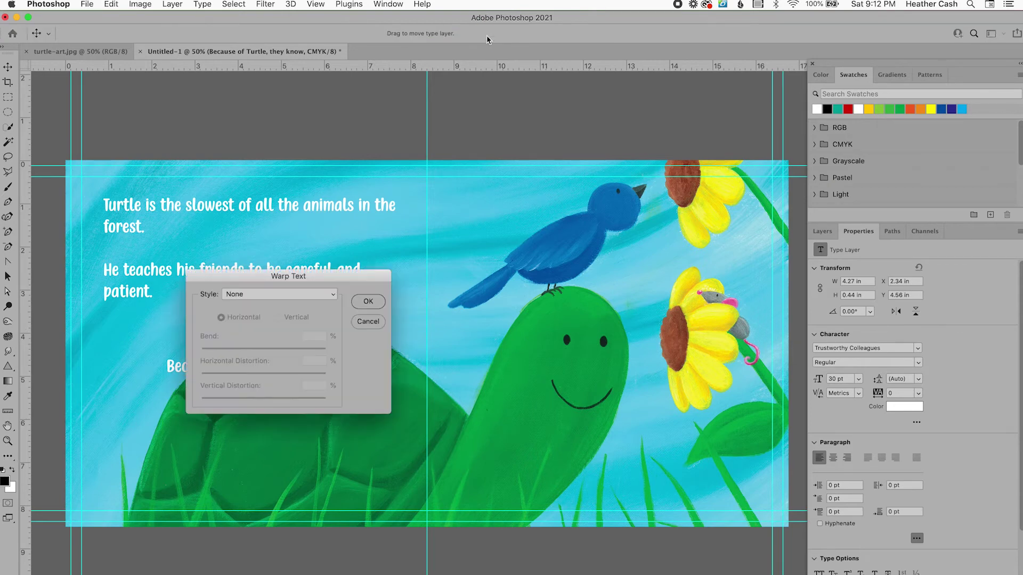
{"action": "left_click_drag", "start_coordinate": [265, 278], "coordinate": [491, 292]}
{"action": "left_click", "coordinate": [481, 310]}
{"action": "left_click", "coordinate": [481, 324]}
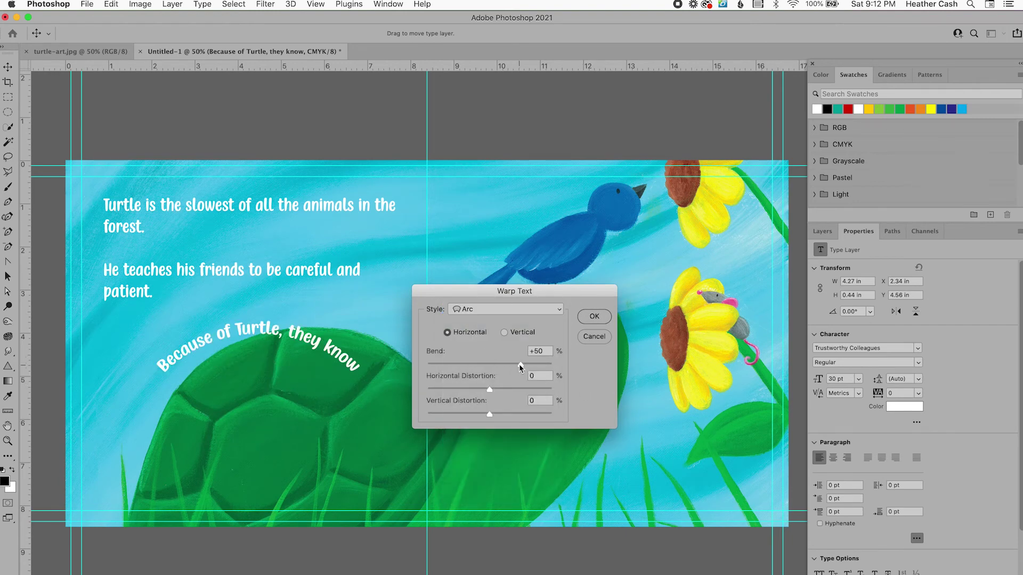
{"action": "left_click_drag", "start_coordinate": [520, 366], "coordinate": [515, 366]}
{"action": "left_click", "coordinate": [590, 315]}
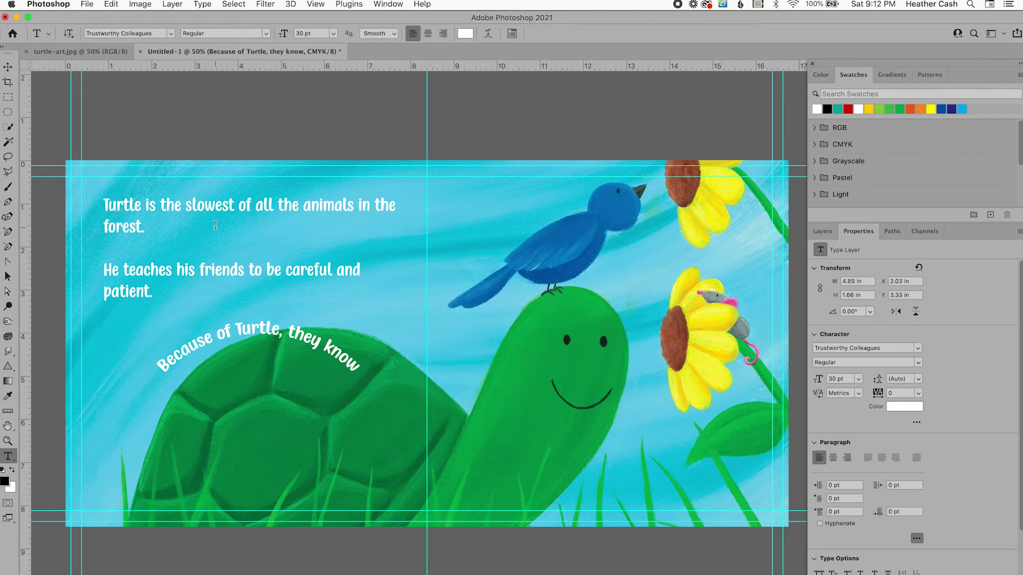
{"action": "left_click", "coordinate": [488, 33]}
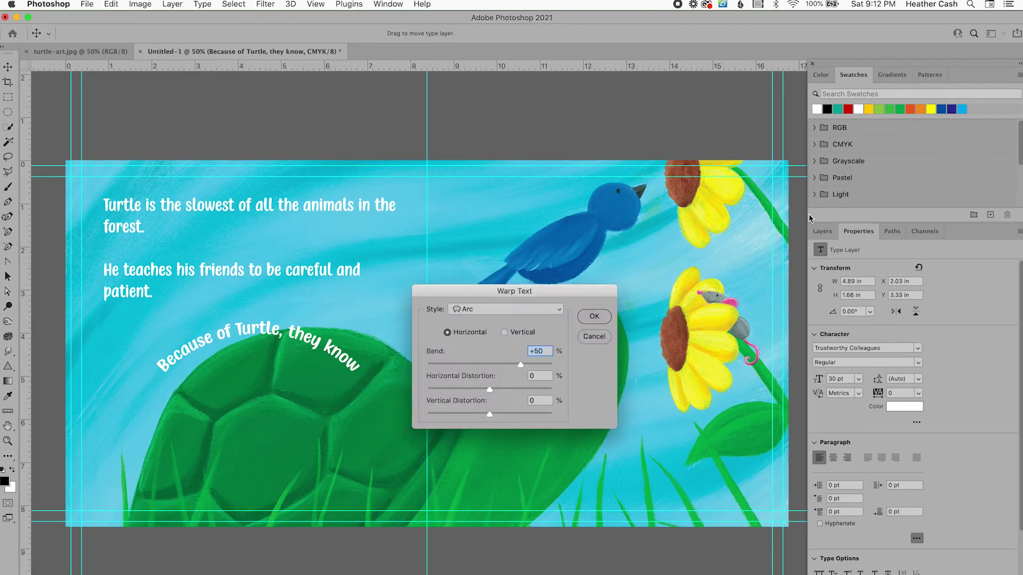
{"action": "left_click", "coordinate": [593, 338]}
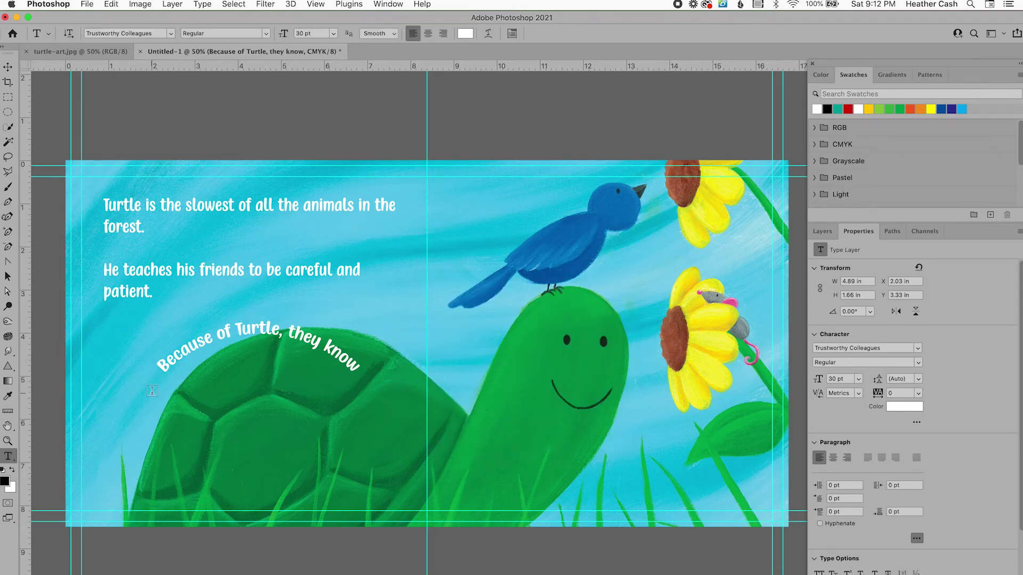
- Rotate the curved line to -14.30°, enlarge it to 40.24 pt, and fit it over the shell
{"action": "left_click", "coordinate": [8, 67]}
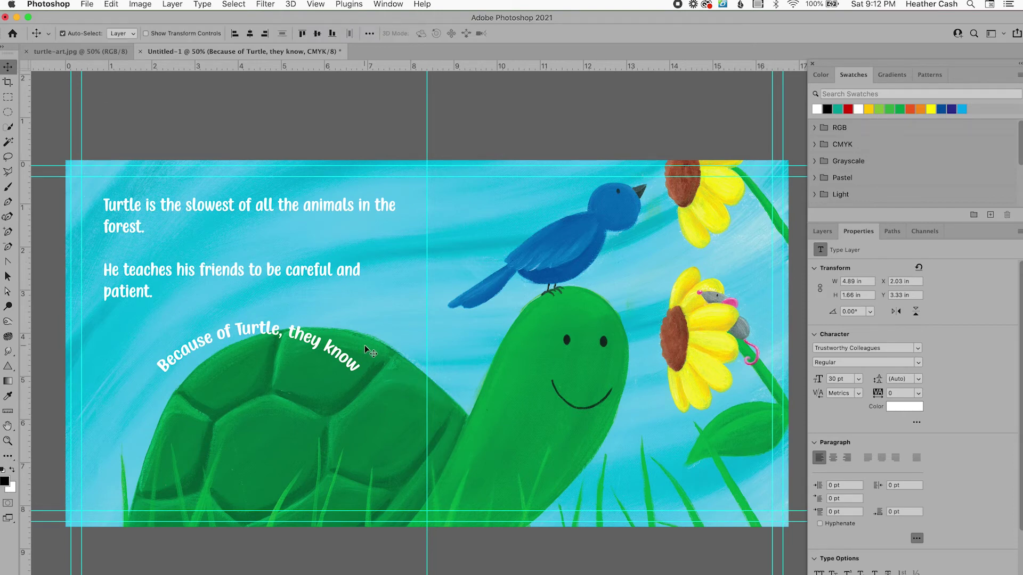
{"action": "key", "text": "super"}
{"action": "key", "text": "super+t"}
{"action": "left_click_drag", "start_coordinate": [372, 380], "coordinate": [408, 364]}
{"action": "left_click", "coordinate": [368, 357]}
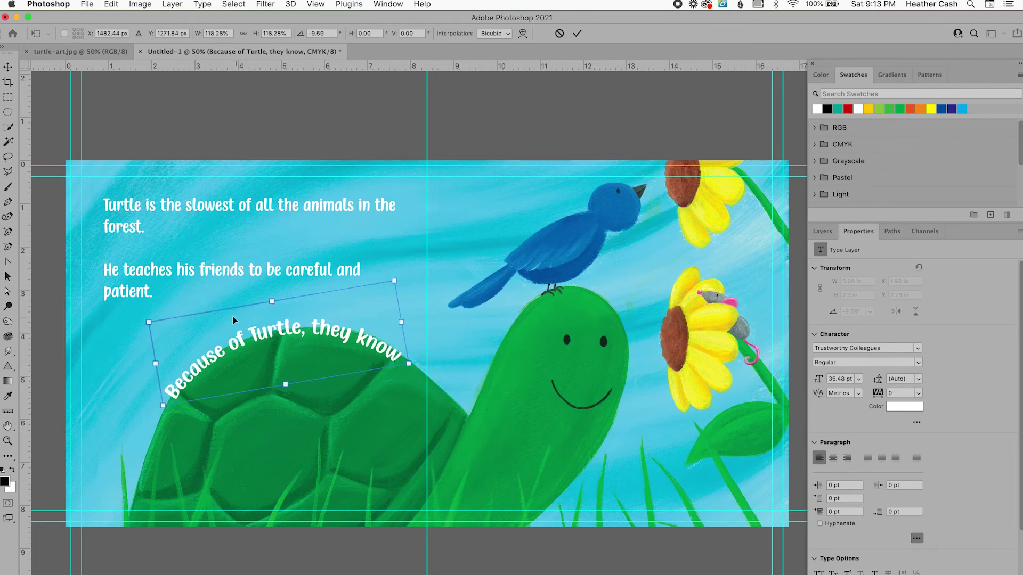
{"action": "left_click_drag", "start_coordinate": [258, 339], "coordinate": [244, 334]}
{"action": "left_click_drag", "start_coordinate": [418, 374], "coordinate": [431, 351]}
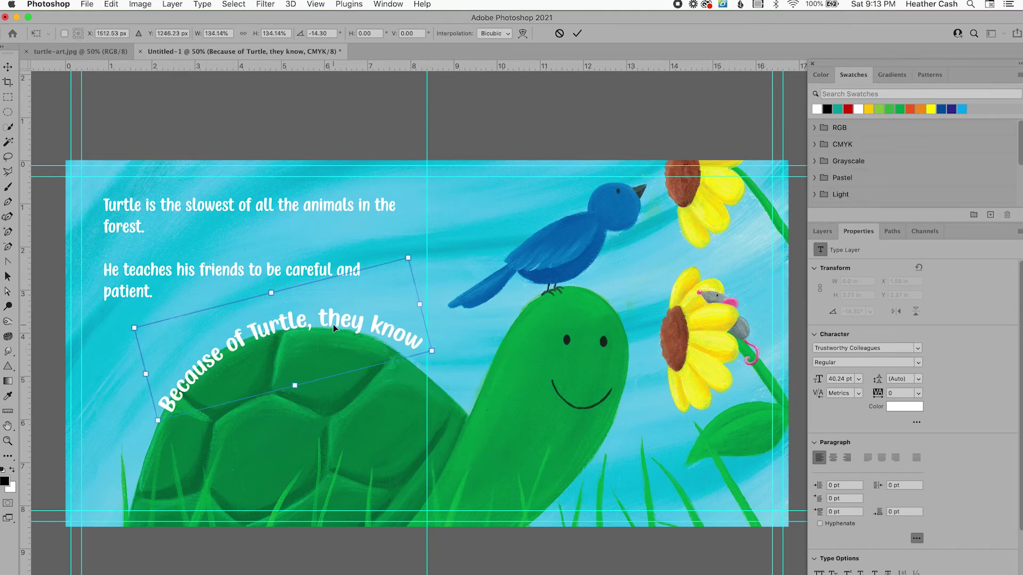
{"action": "left_click_drag", "start_coordinate": [333, 323], "coordinate": [308, 315]}
{"action": "key", "text": "Left"}
{"action": "key", "text": "Left"}
{"action": "key", "text": "Left"}
{"action": "key", "text": "Left"}
{"action": "key", "text": "Left"}
{"action": "key", "text": "Left"}
{"action": "key", "text": "Left"}
{"action": "key", "text": "Left"}
{"action": "key", "text": "Left"}
{"action": "key", "text": "Left"}
{"action": "key", "text": "Left"}
{"action": "key", "text": "Left"}
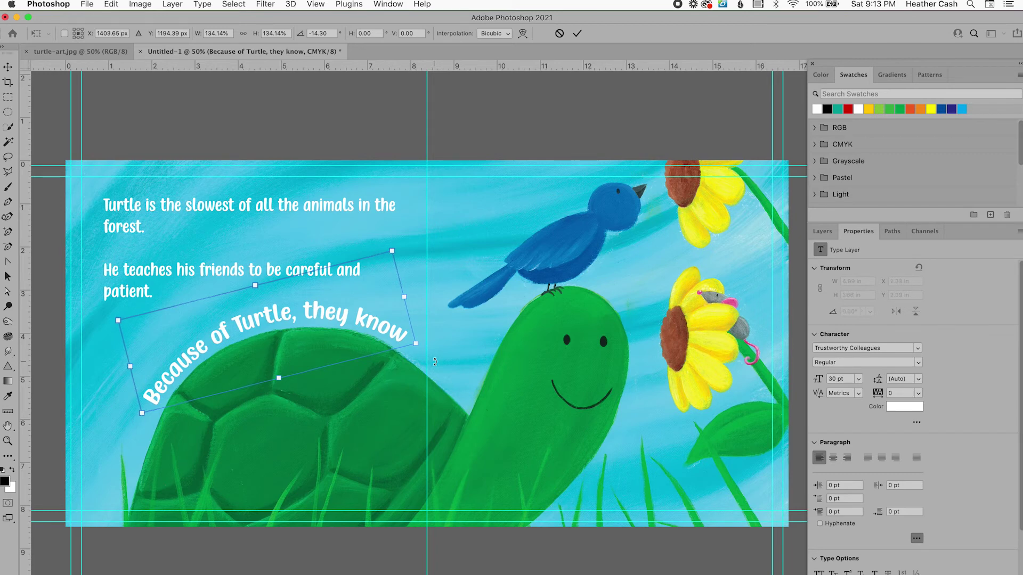
{"action": "key", "text": "Left"}
{"action": "key", "text": "Left"}
{"action": "key", "text": "Left"}
{"action": "key", "text": "Left"}
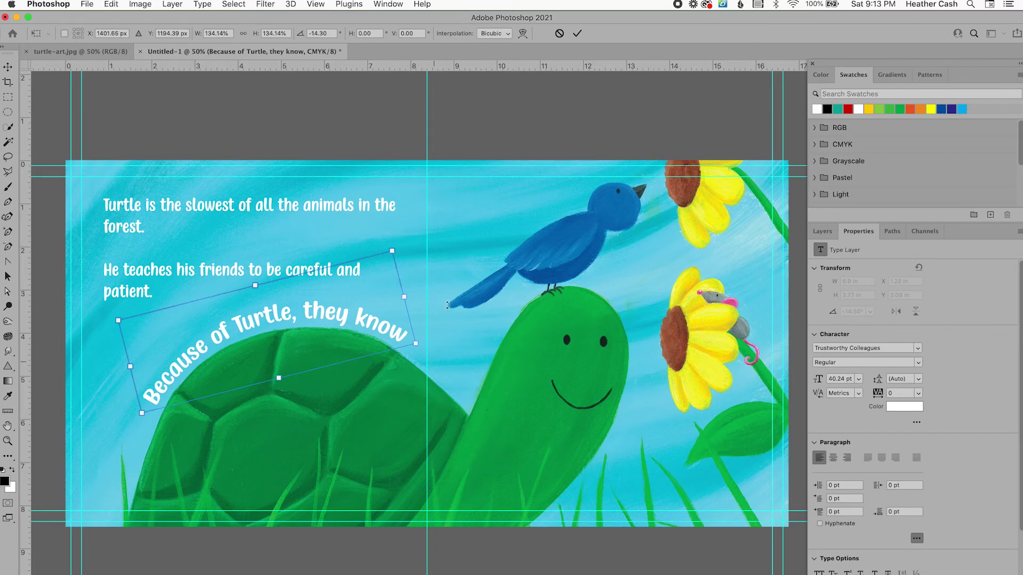
{"action": "left_click", "coordinate": [576, 34]}
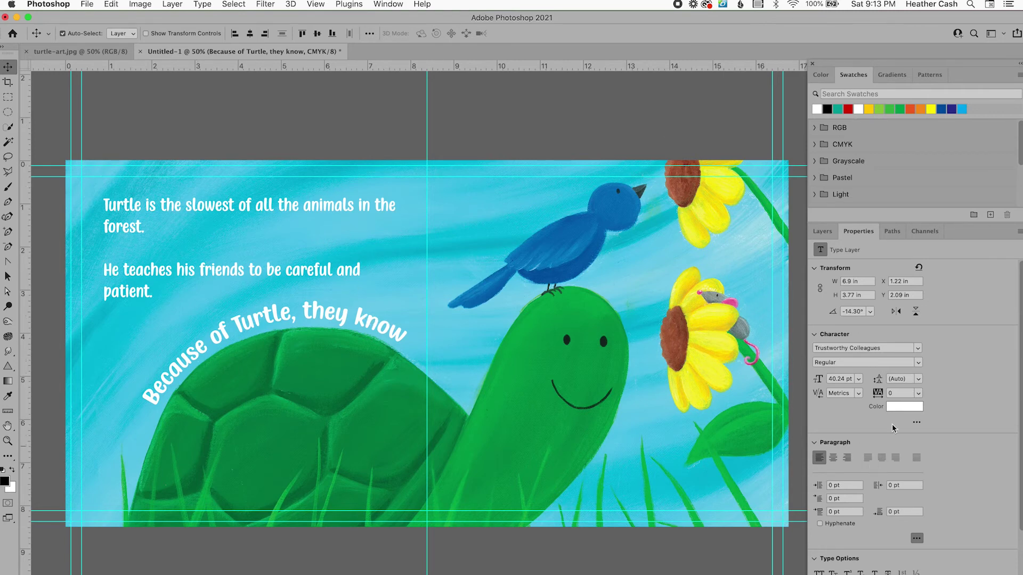
- Colour the curved line dark green #106c41, sampled from the turtle's shell
{"action": "left_click", "coordinate": [908, 406]}
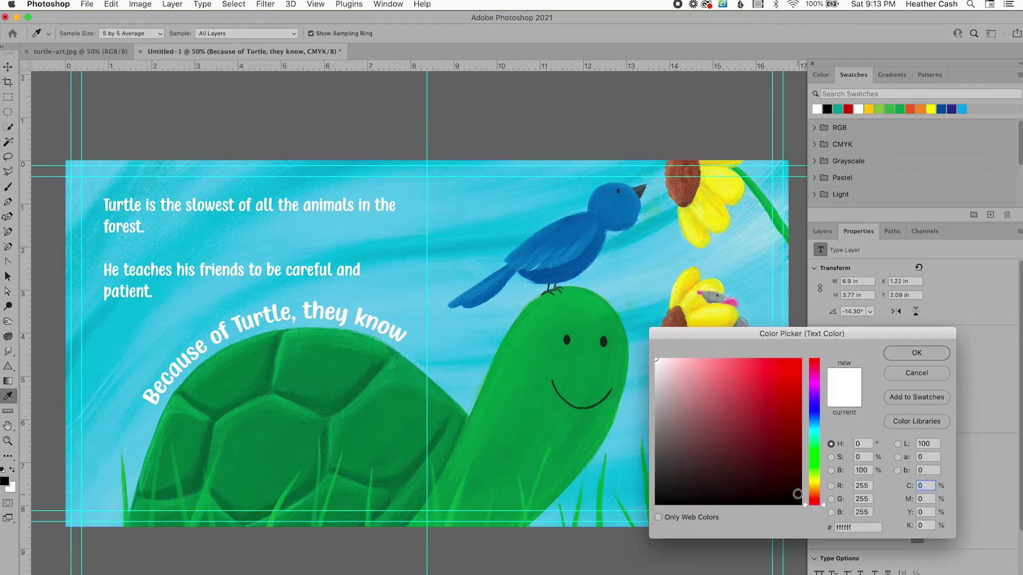
{"action": "left_click", "coordinate": [332, 404]}
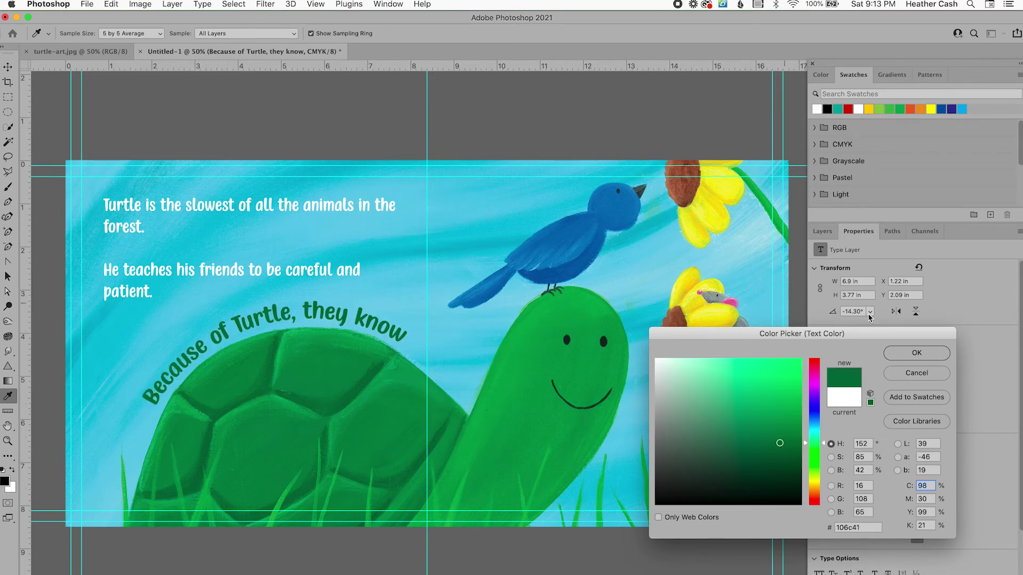
{"action": "left_click", "coordinate": [916, 352]}
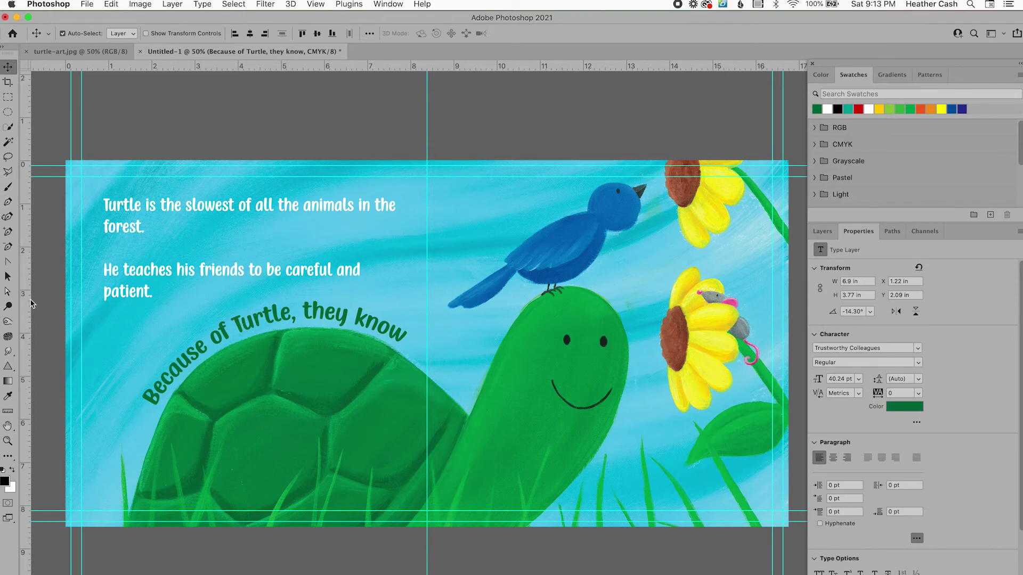
- Paste 'not to be in / such a hurry / all the time.' into a new paragraph box on the shell
{"action": "key", "text": "t"}
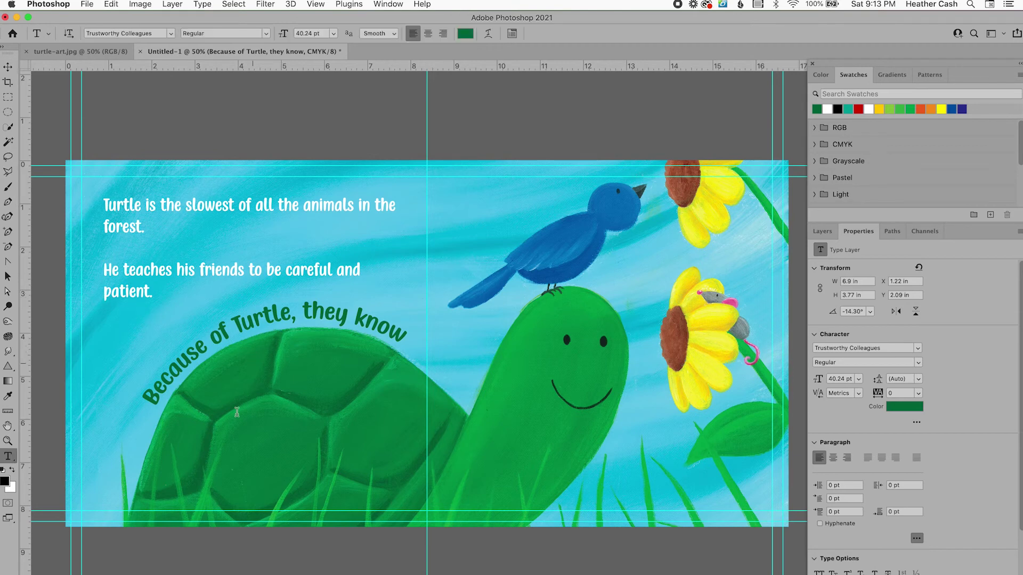
{"action": "left_click", "coordinate": [236, 440]}
{"action": "left_click_drag", "start_coordinate": [236, 440], "coordinate": [402, 503]}
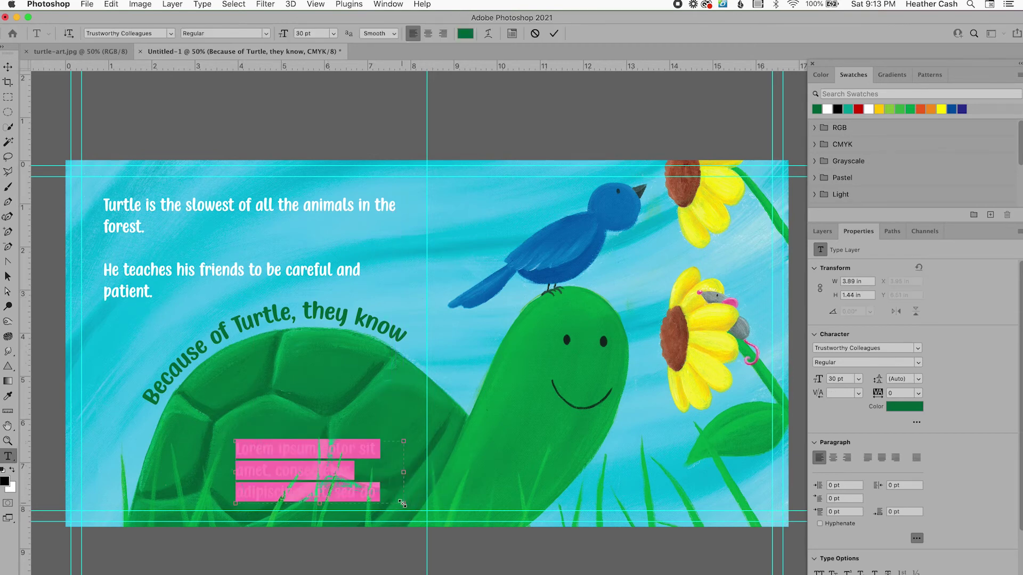
{"action": "key", "text": "BackSpace"}
{"action": "type", "text": "not to be in such a hurry all the time."}
{"action": "key", "text": "super+Return"}
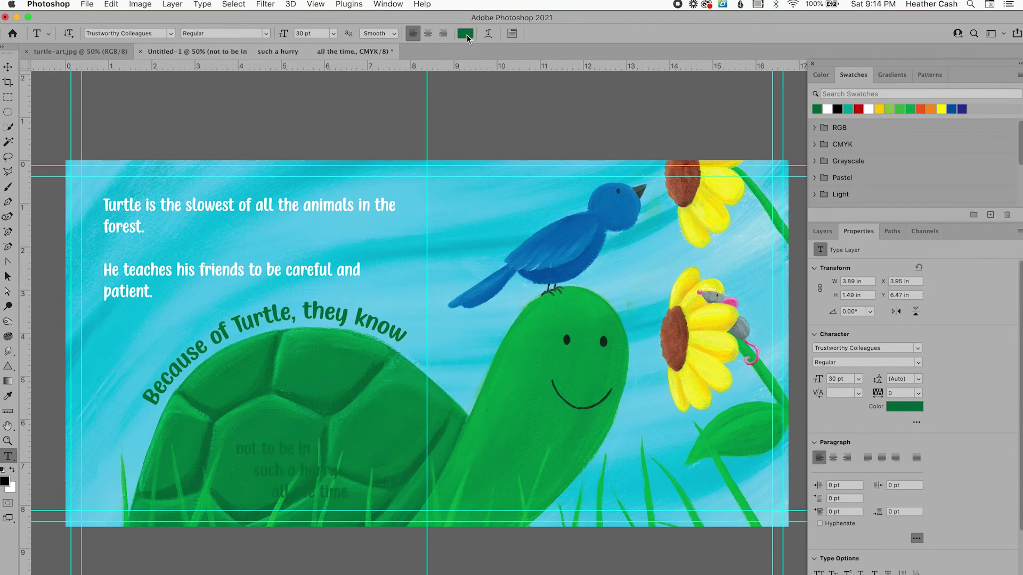
- Make the new three-line text white
{"action": "left_click", "coordinate": [465, 34]}
{"action": "left_click_drag", "start_coordinate": [703, 406], "coordinate": [647, 341]}
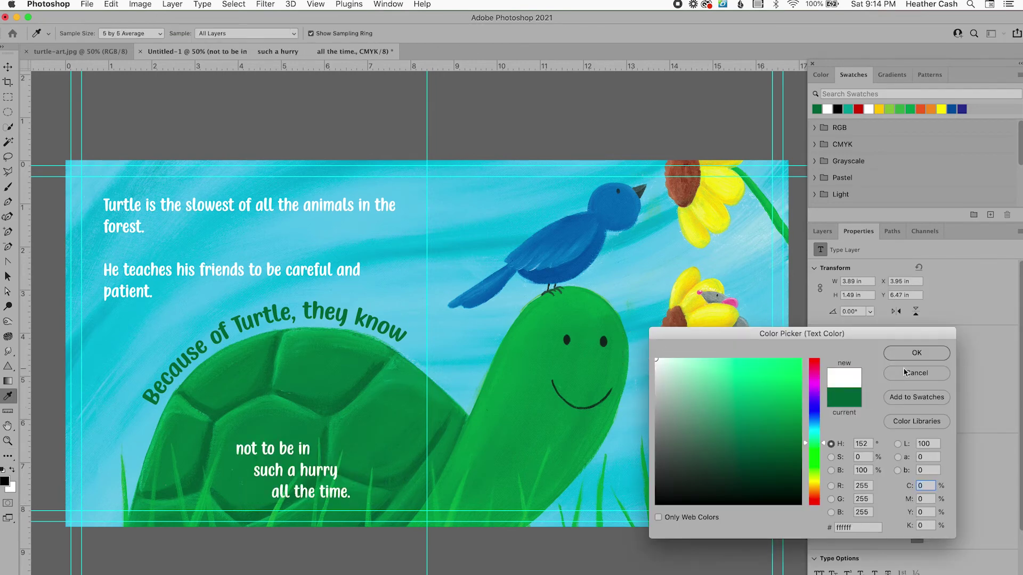
{"action": "left_click", "coordinate": [916, 353]}
- Raise the three-line text block, scale it to about 41 pt, and nudge the curved 'Because of Turtle' text left
{"action": "left_click", "coordinate": [7, 67]}
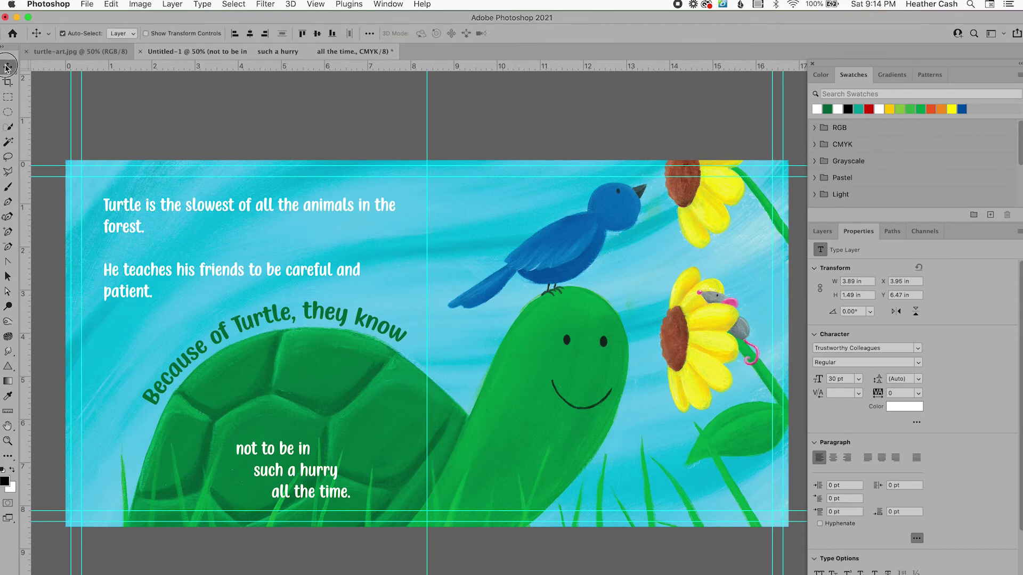
{"action": "left_click_drag", "start_coordinate": [282, 449], "coordinate": [282, 402]}
{"action": "key", "text": "super+t"}
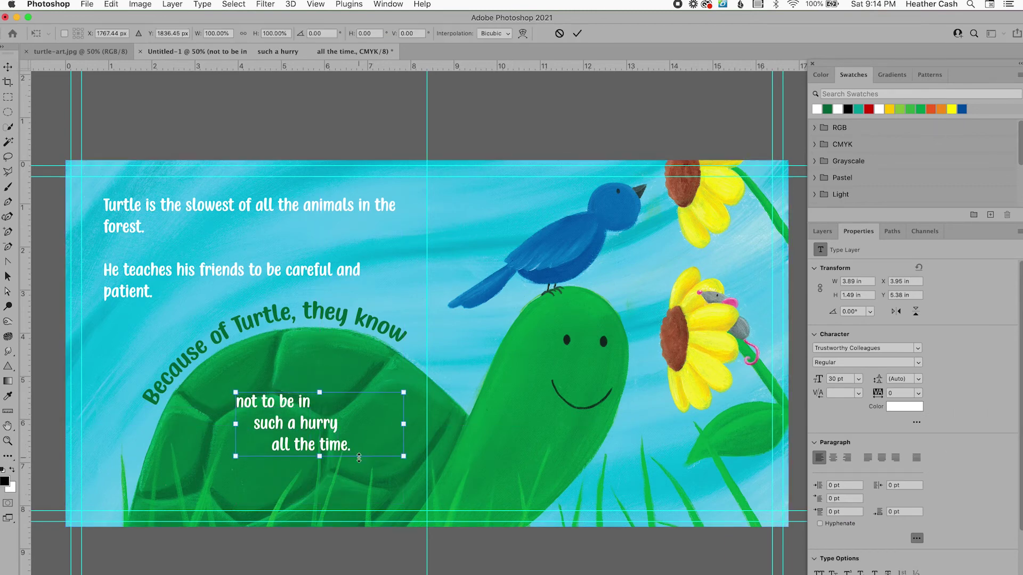
{"action": "left_click_drag", "start_coordinate": [406, 457], "coordinate": [433, 480]}
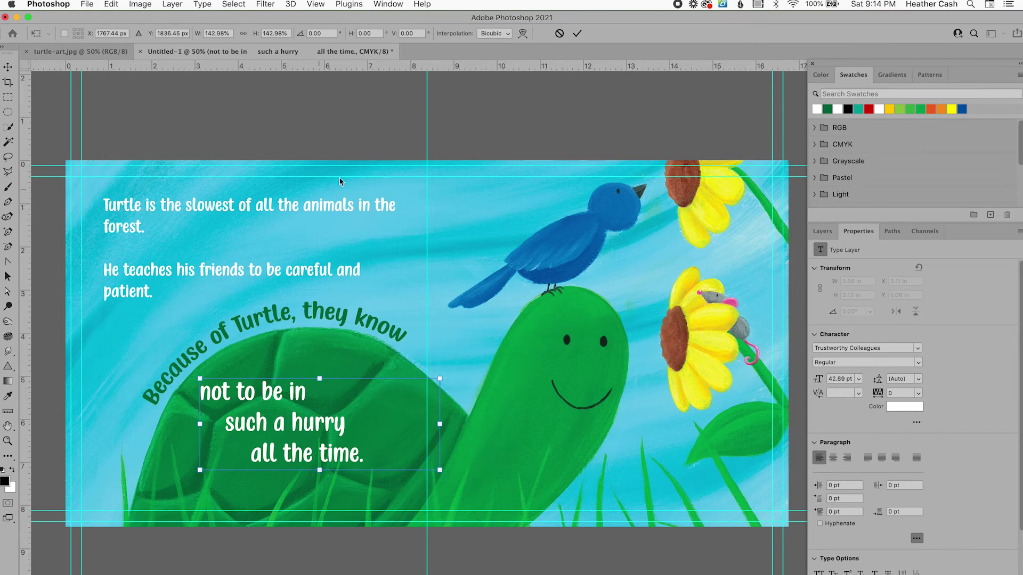
{"action": "key", "text": "Return"}
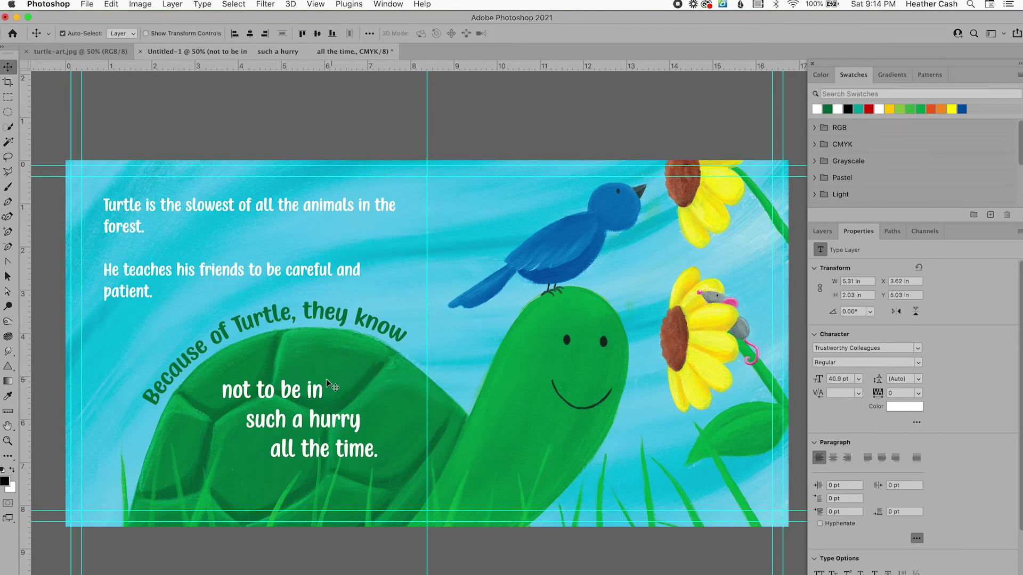
{"action": "left_click", "coordinate": [271, 319]}
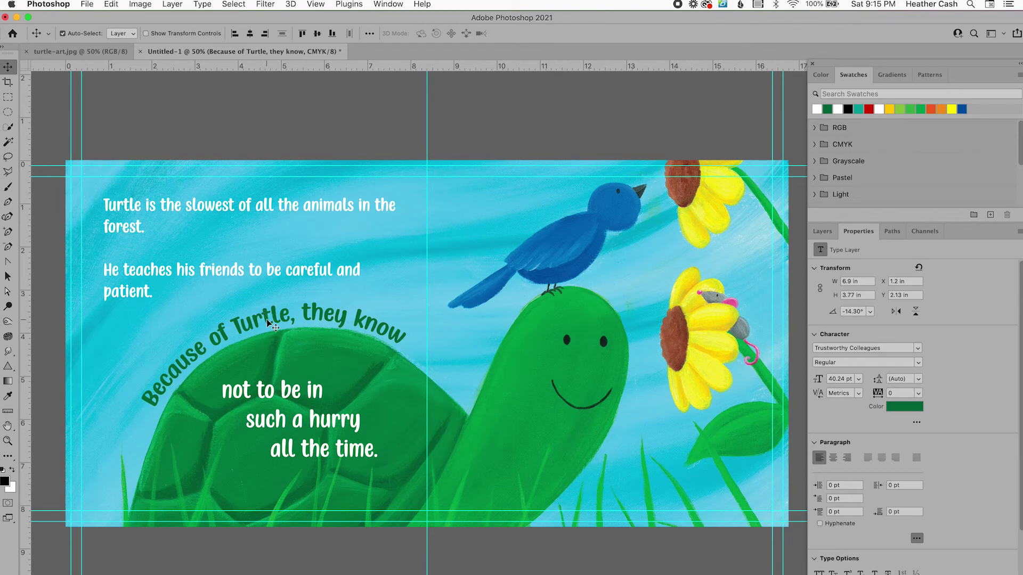
{"action": "mouse_move", "coordinate": [264, 320]}
{"action": "left_mouse_down"}
{"action": "mouse_move", "coordinate": [282, 310]}
{"action": "mouse_move", "coordinate": [271, 317]}
{"action": "left_mouse_up"}
- Show the Layers panel and step through the layers, including 'Because of Turtle' and Layer 1
{"action": "left_click", "coordinate": [825, 234]}
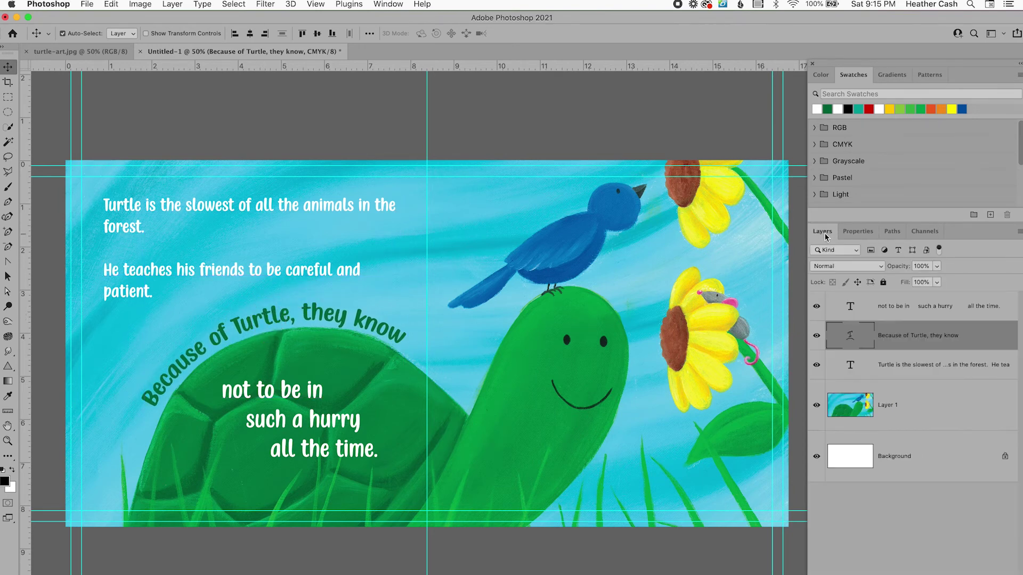
{"action": "left_click", "coordinate": [934, 312]}
{"action": "left_click", "coordinate": [933, 409]}
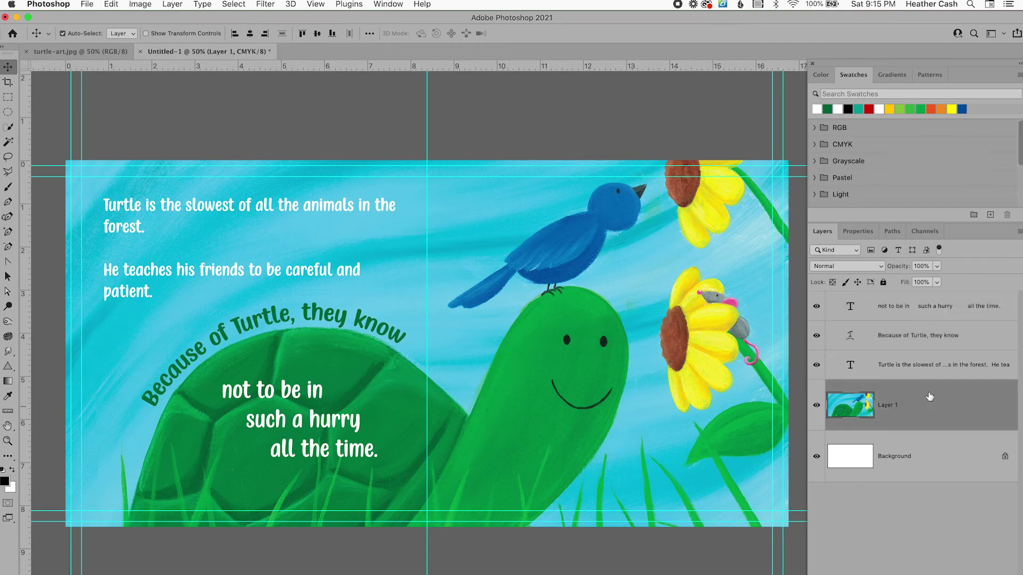
{"action": "left_click", "coordinate": [927, 367]}
{"action": "left_click", "coordinate": [920, 336]}
{"action": "left_click", "coordinate": [921, 314]}
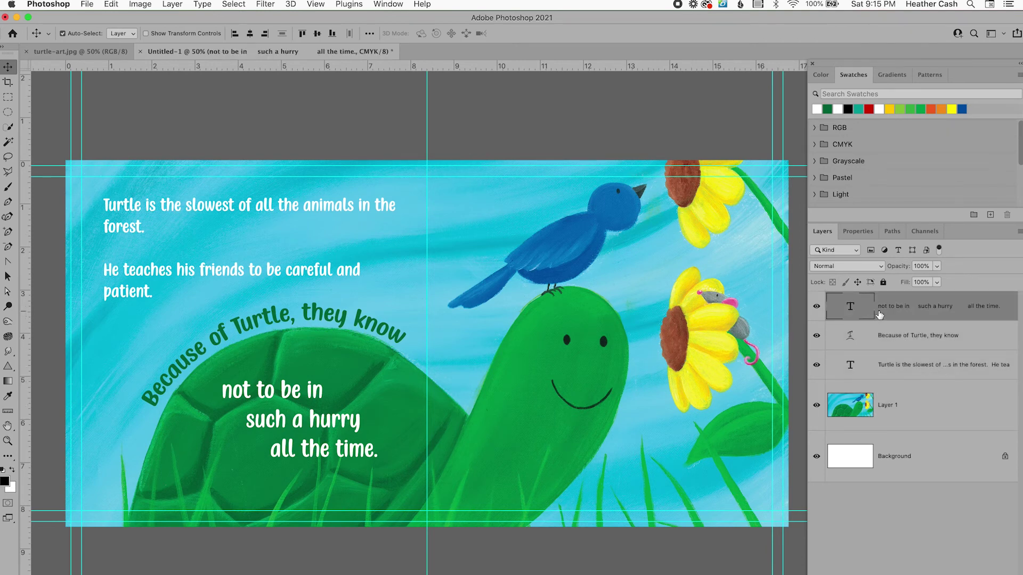
{"action": "left_click", "coordinate": [893, 335]}
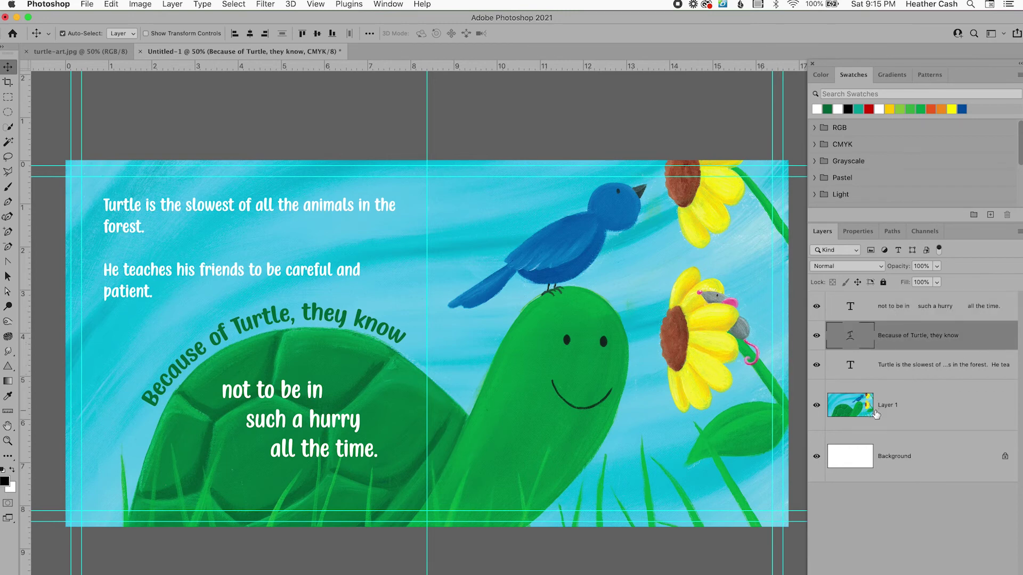
{"action": "left_click", "coordinate": [911, 414]}
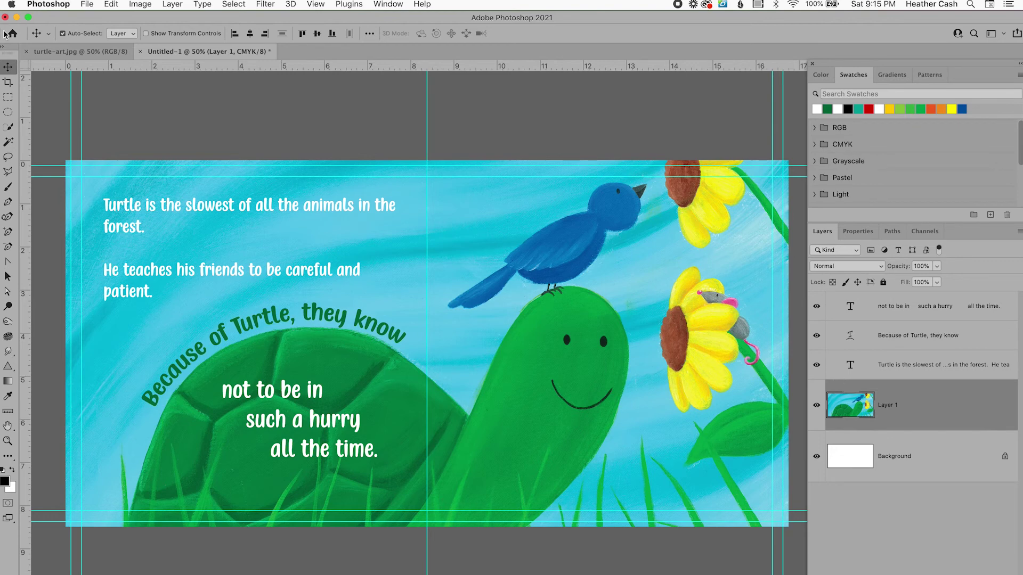
- Turn Auto-Select off, undo a stray paragraph move, and select the three-line 'not to be in' text layer
{"action": "left_click", "coordinate": [63, 34]}
{"action": "left_click", "coordinate": [63, 34]}
{"action": "mouse_move", "coordinate": [144, 214]}
{"action": "left_mouse_down"}
{"action": "mouse_move", "coordinate": [145, 185]}
{"action": "mouse_move", "coordinate": [146, 195]}
{"action": "left_mouse_up"}
{"action": "key", "text": "super+z"}
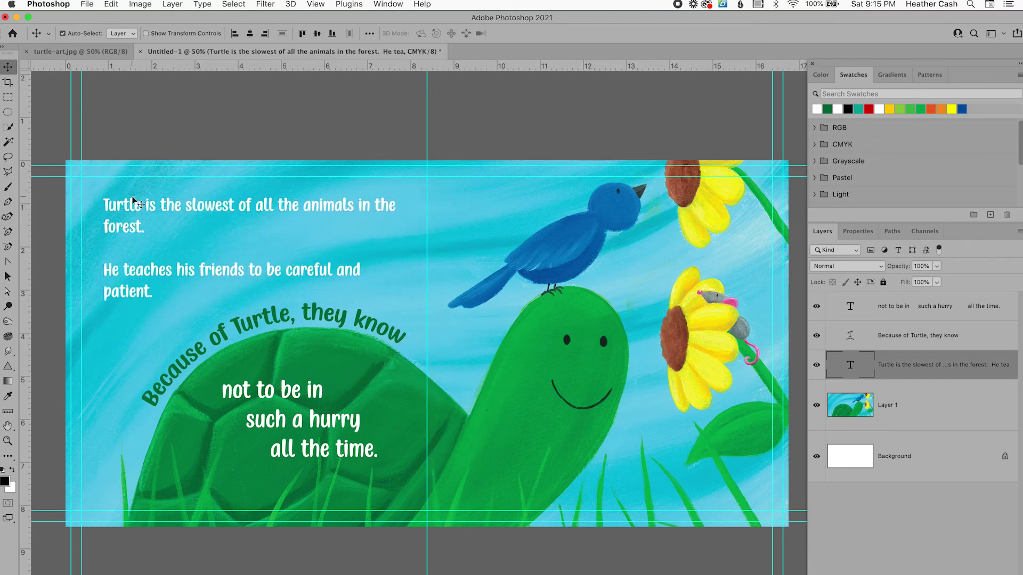
{"action": "left_click", "coordinate": [63, 34]}
{"action": "left_click", "coordinate": [920, 330]}
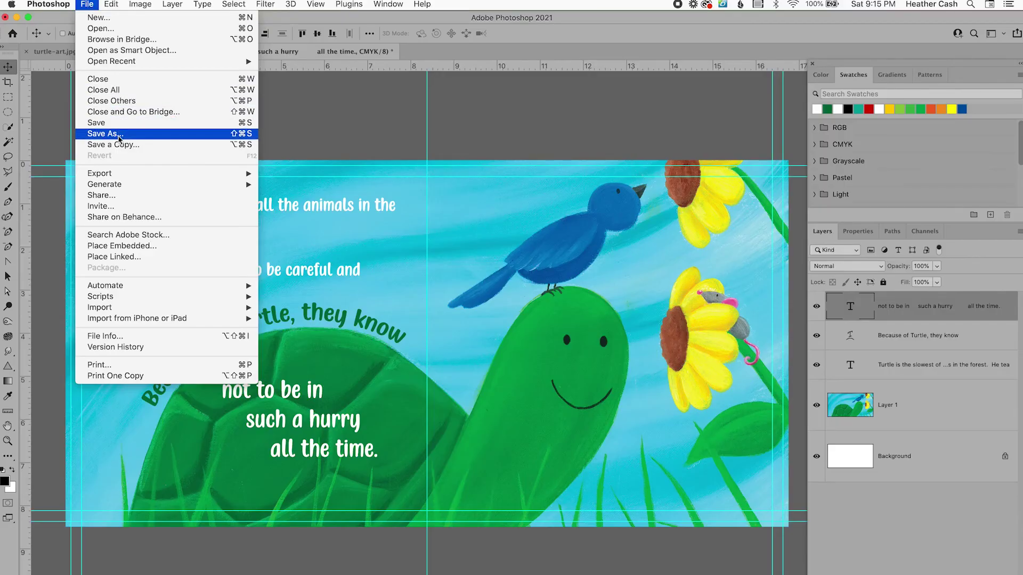
- Use Save As to store the spread as turtle-page.psd in the children's book folder
{"action": "left_click", "coordinate": [102, 134]}
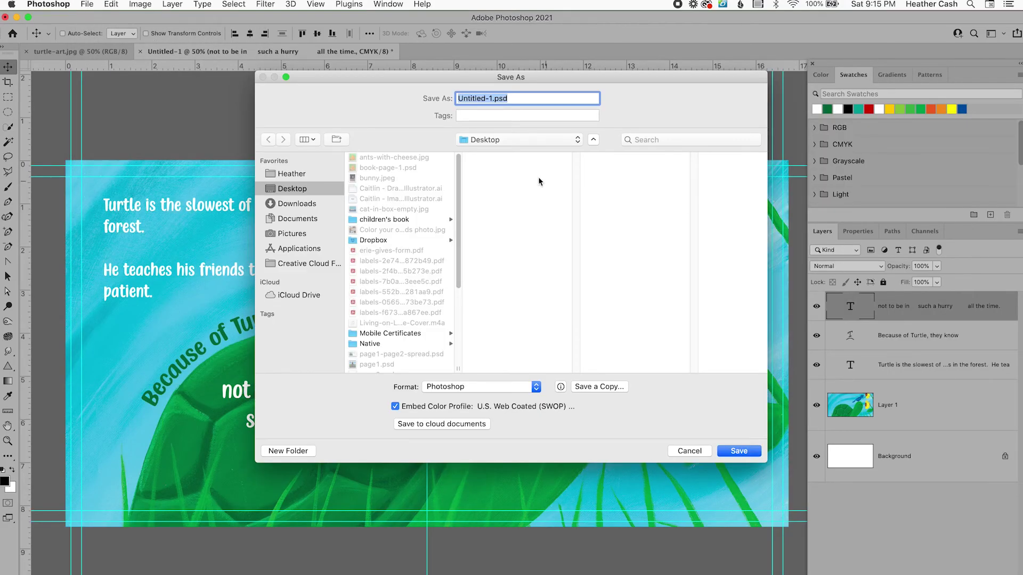
{"action": "left_click", "coordinate": [392, 219]}
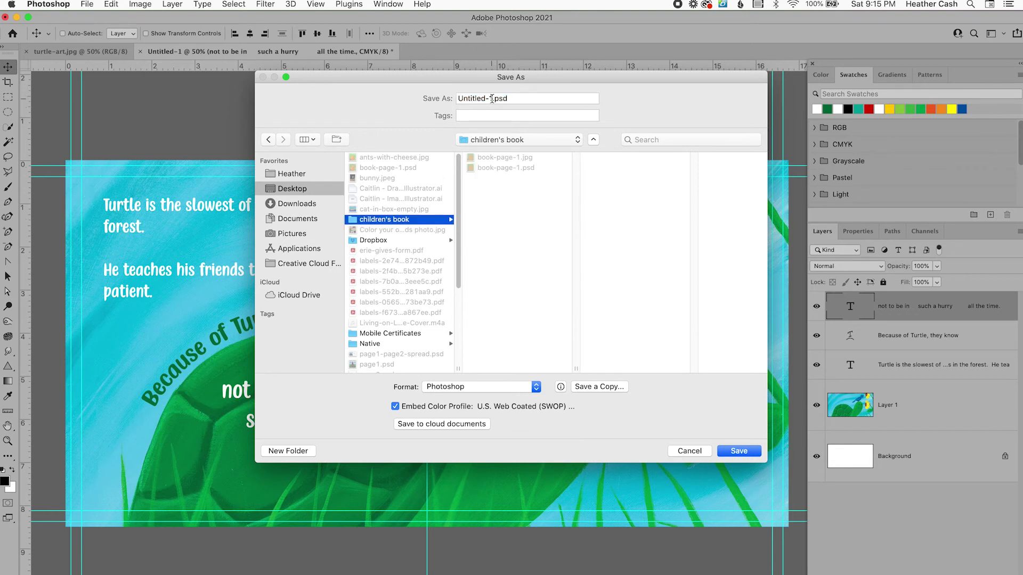
{"action": "left_click_drag", "start_coordinate": [493, 99], "coordinate": [445, 100]}
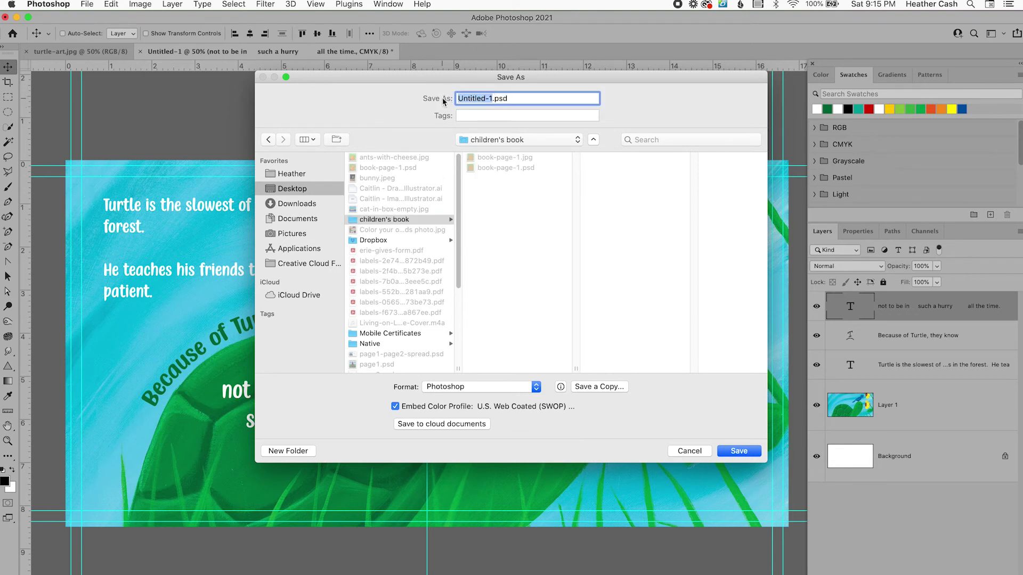
{"action": "type", "text": "turtle-page"}
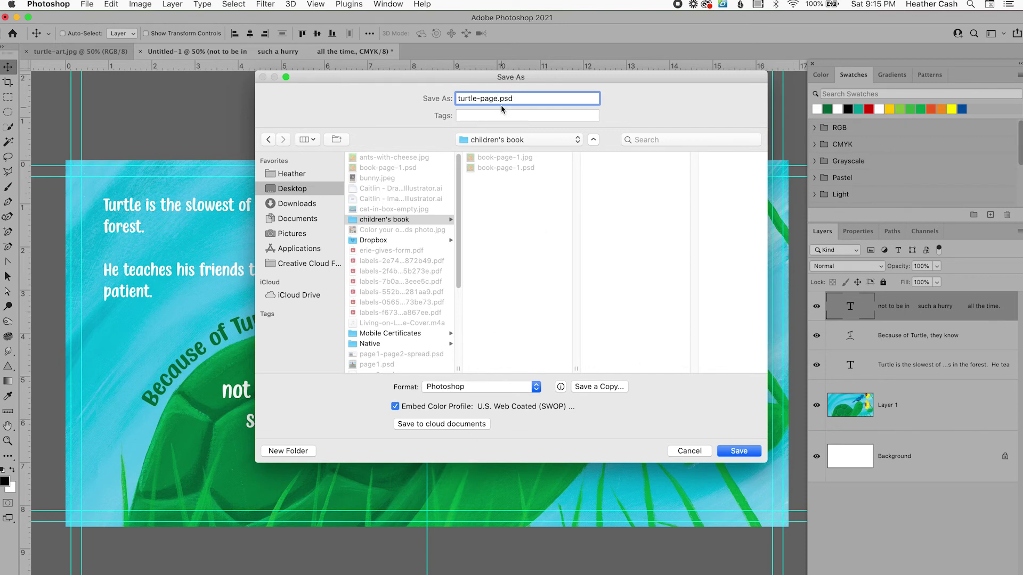
{"action": "left_click", "coordinate": [736, 450]}
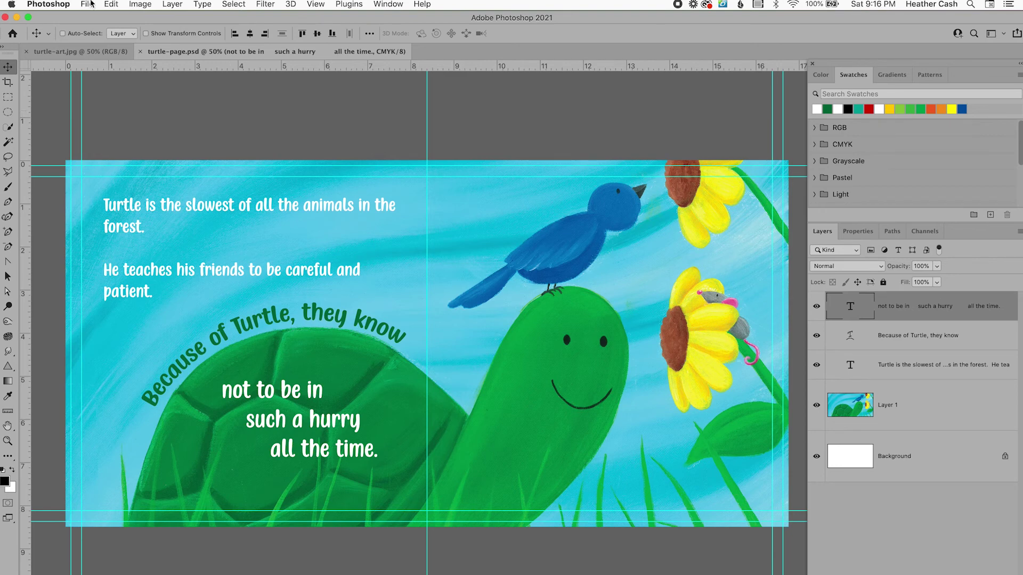
- Save a JPEG copy of the spread named turtle-page-3.jpg, accepting the default quality
{"action": "left_click", "coordinate": [87, 5]}
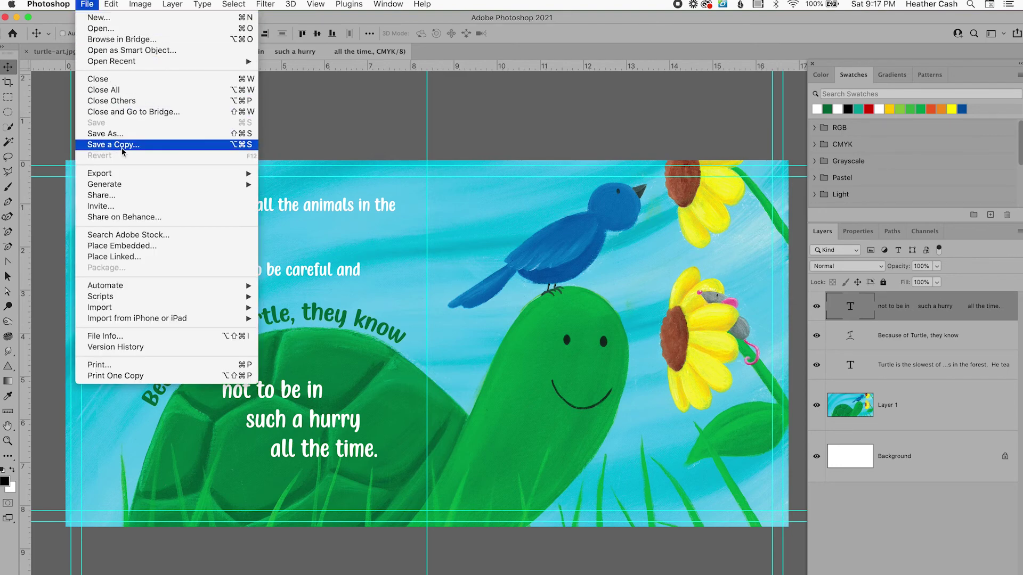
{"action": "left_click", "coordinate": [217, 146]}
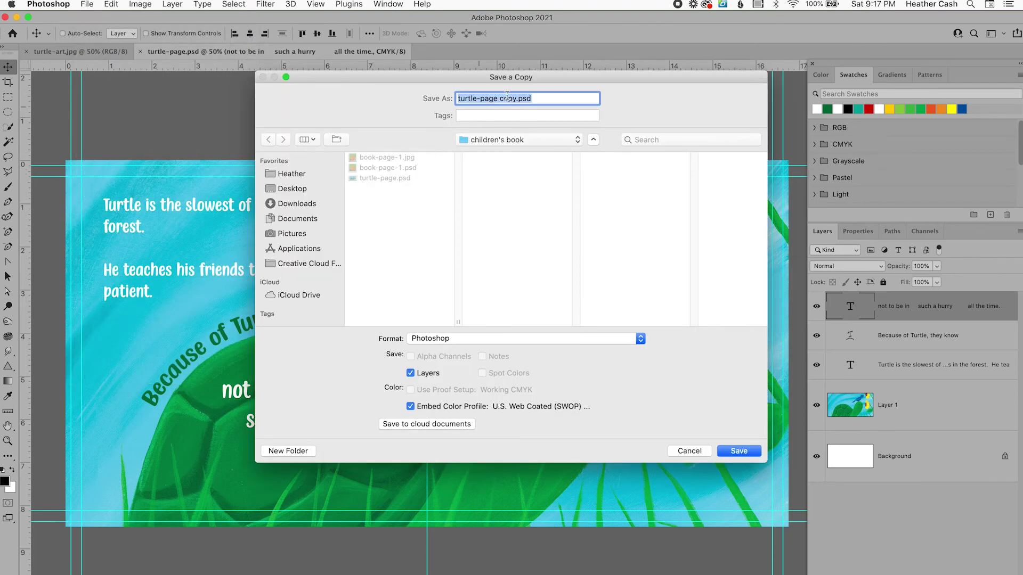
{"action": "left_click", "coordinate": [481, 341]}
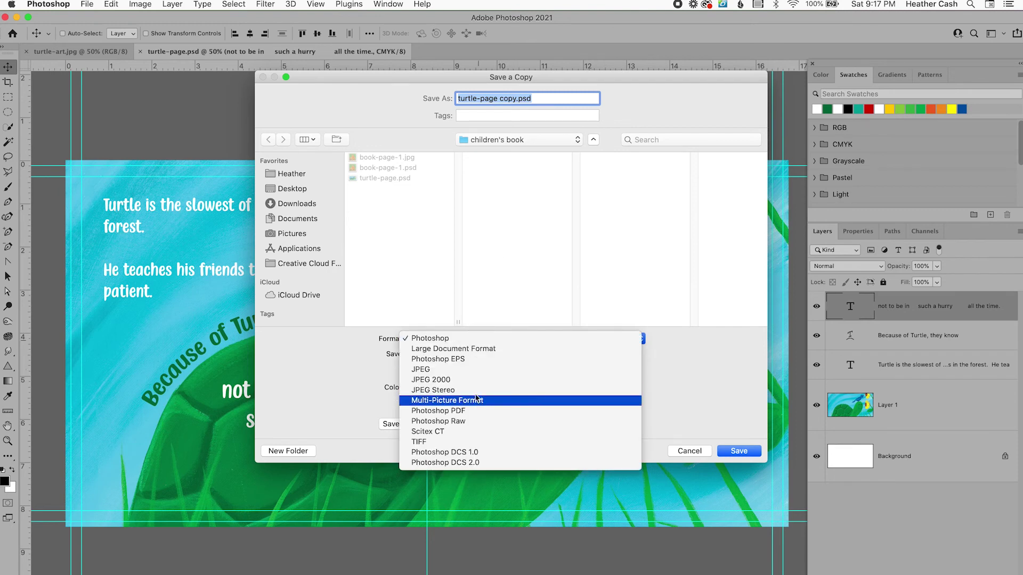
{"action": "left_click", "coordinate": [474, 368]}
{"action": "left_click", "coordinate": [497, 98]}
{"action": "key", "text": "shift+alt+Right"}
{"action": "key", "text": "BackSpace"}
{"action": "type", "text": "-"}
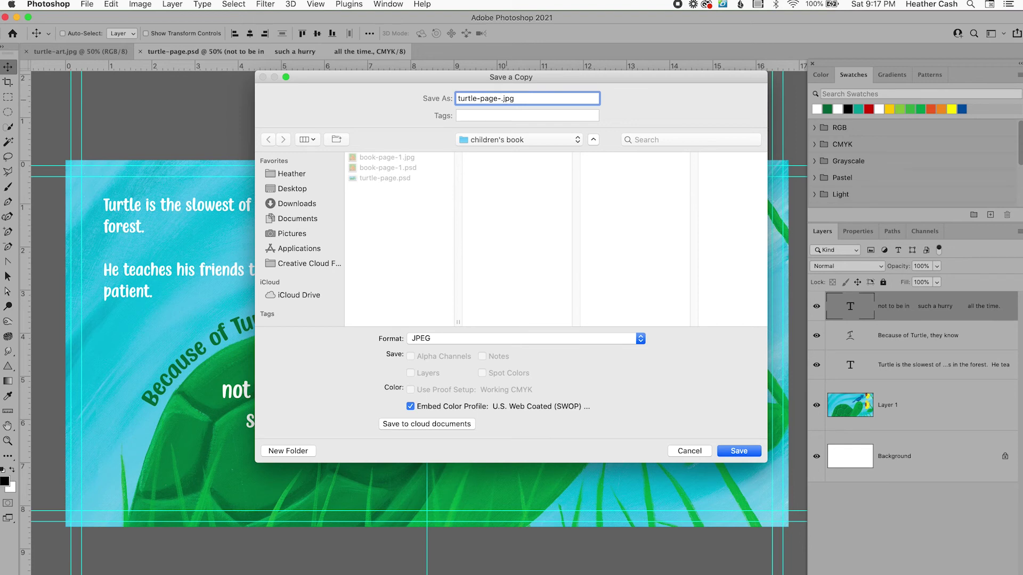
{"action": "type", "text": "1"}
{"action": "key", "text": "BackSpace"}
{"action": "type", "text": "3"}
{"action": "left_click", "coordinate": [743, 453]}
{"action": "key", "text": "Return"}
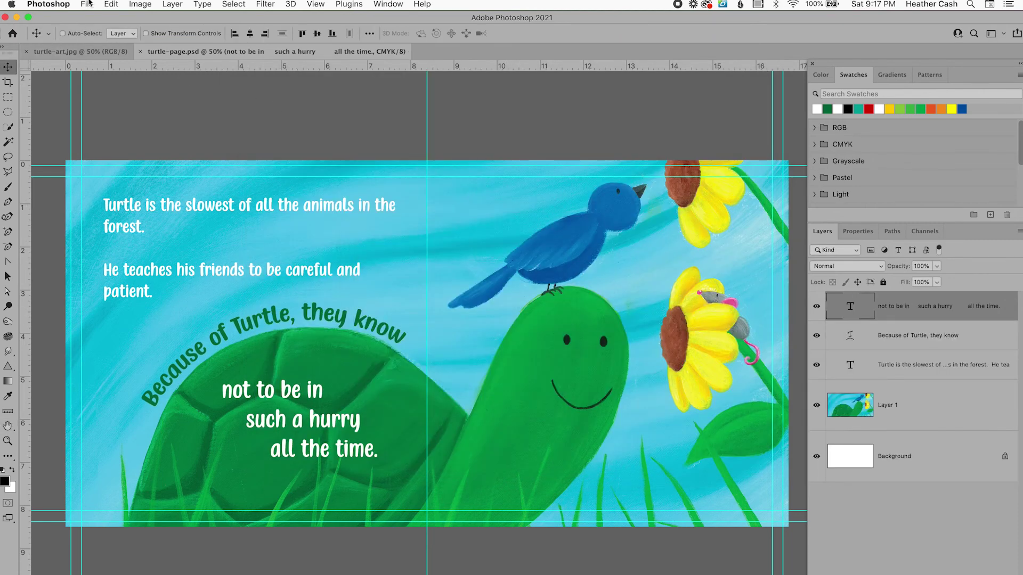
- Save a second JPEG copy named turtle-page-4.jpg, accepting the default quality
{"action": "left_click", "coordinate": [87, 4]}
{"action": "left_click", "coordinate": [112, 144]}
{"action": "left_click", "coordinate": [529, 340]}
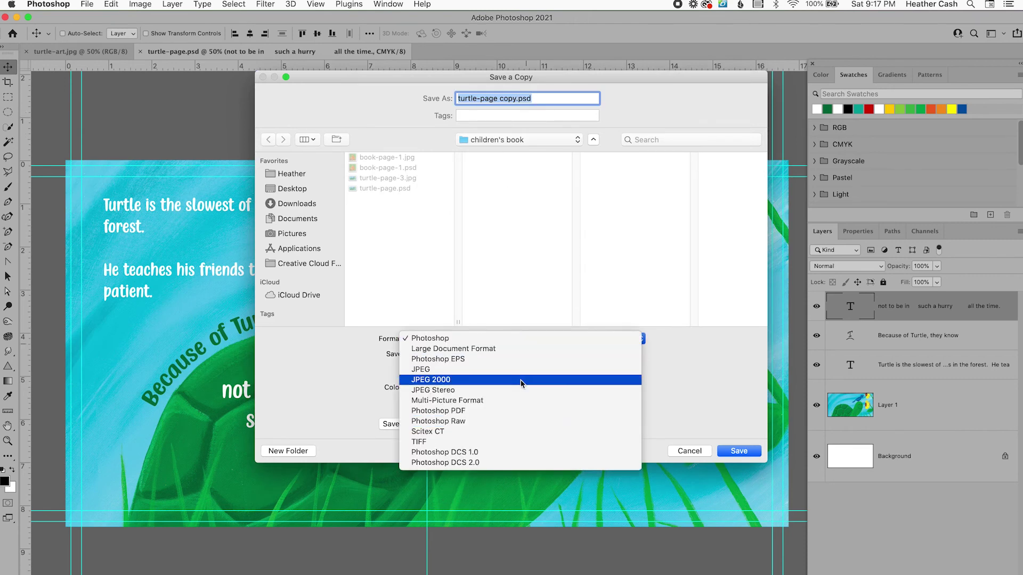
{"action": "left_click", "coordinate": [519, 369]}
{"action": "left_click", "coordinate": [509, 98]}
{"action": "double_click", "coordinate": [509, 98]}
{"action": "key", "text": "BackSpace"}
{"action": "key", "text": "BackSpace"}
{"action": "type", "text": "-4"}
{"action": "left_click", "coordinate": [745, 452]}
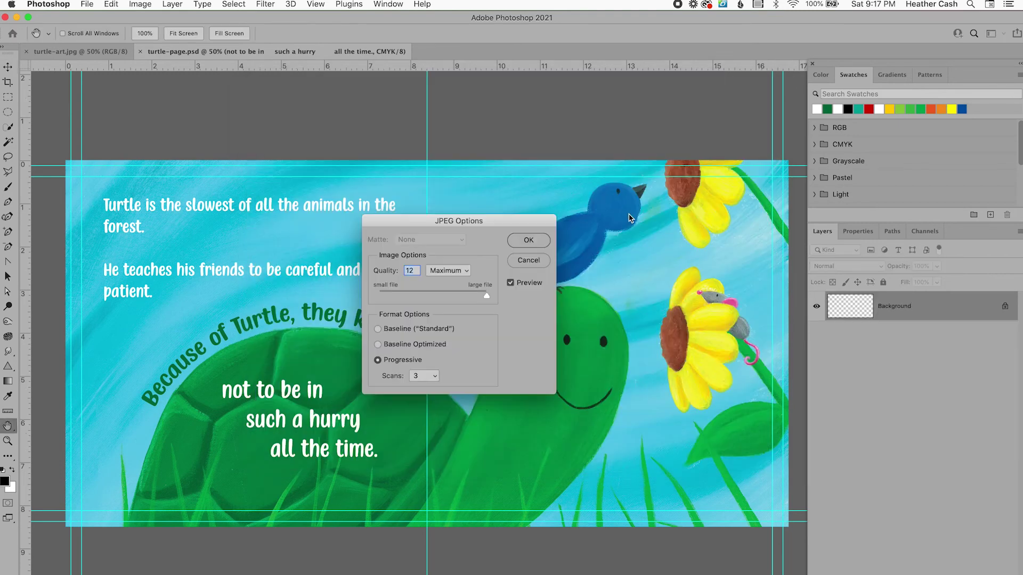
{"action": "left_click", "coordinate": [528, 237]}
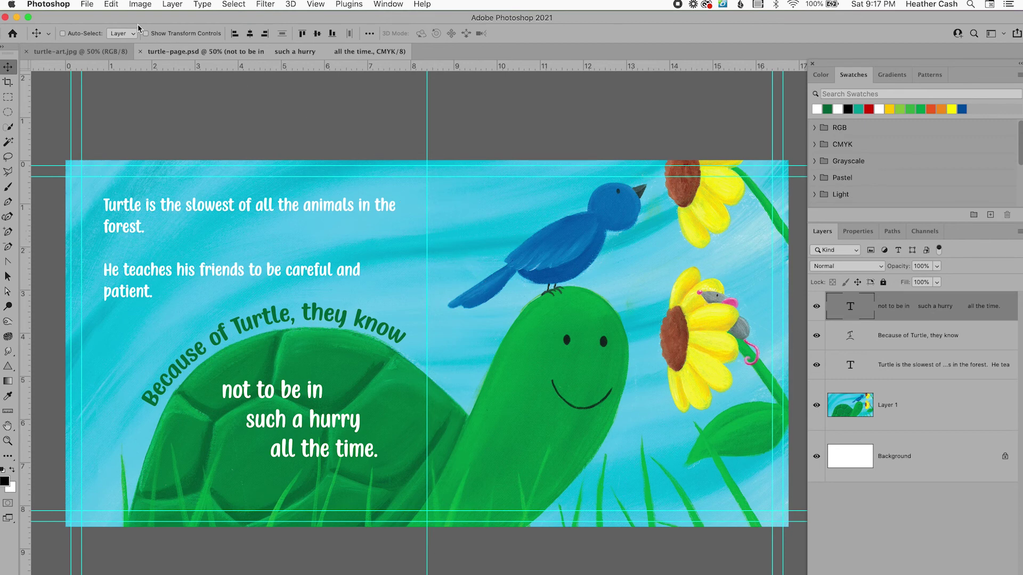
- Open turtle-page-3.jpg from the children's book folder
{"action": "left_click", "coordinate": [87, 4]}
{"action": "left_click", "coordinate": [98, 29]}
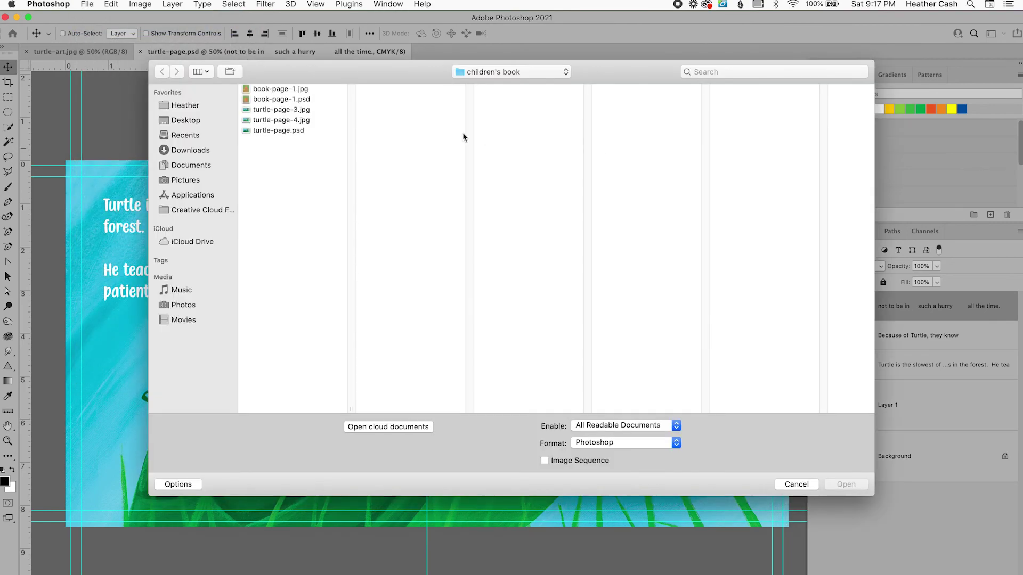
{"action": "left_click", "coordinate": [275, 109]}
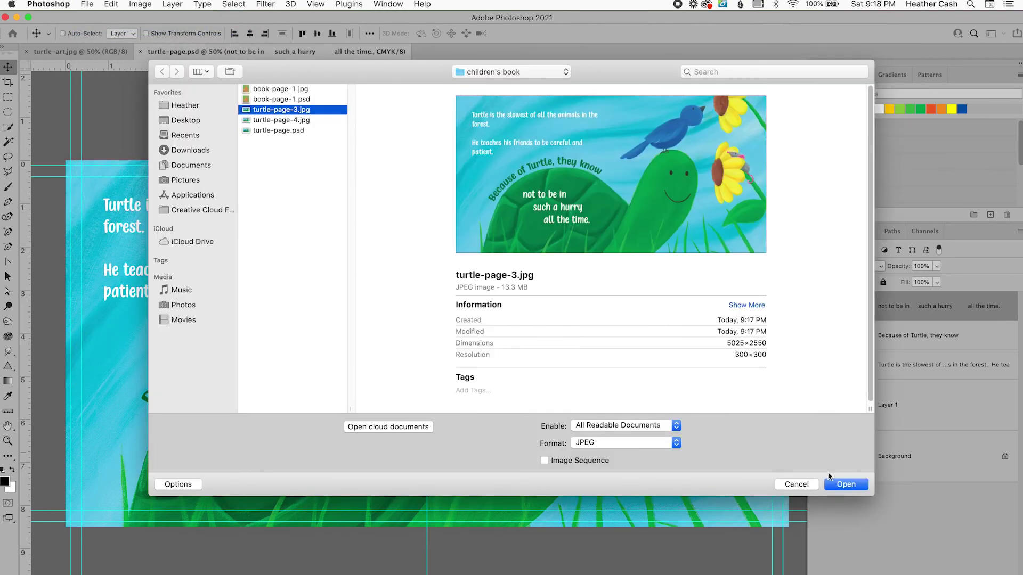
{"action": "left_click", "coordinate": [843, 485]}
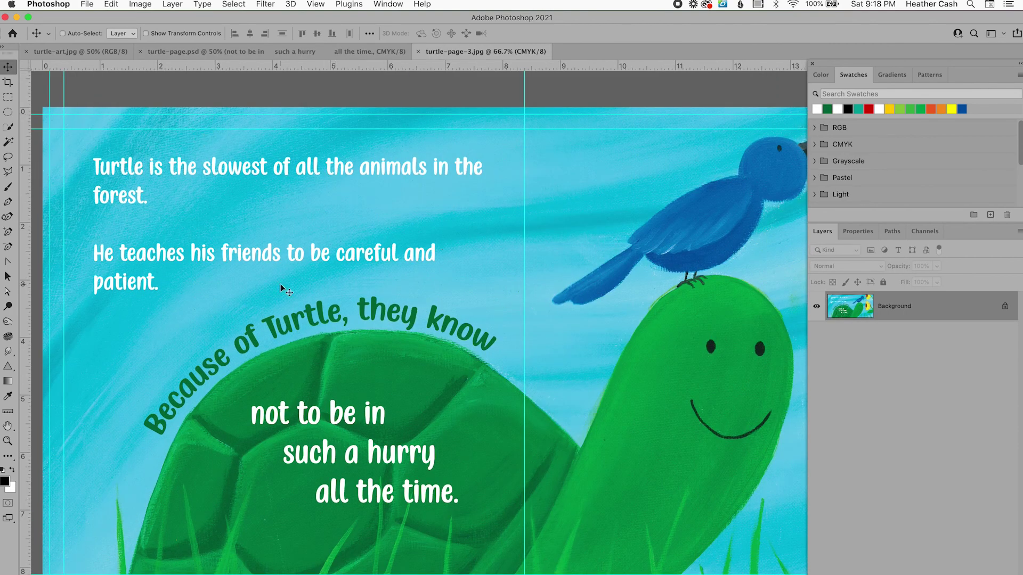
- Start a crop with cleared dimensions in W x H x Resolution mode, zoomed out to the whole spread
{"action": "key", "text": "c"}
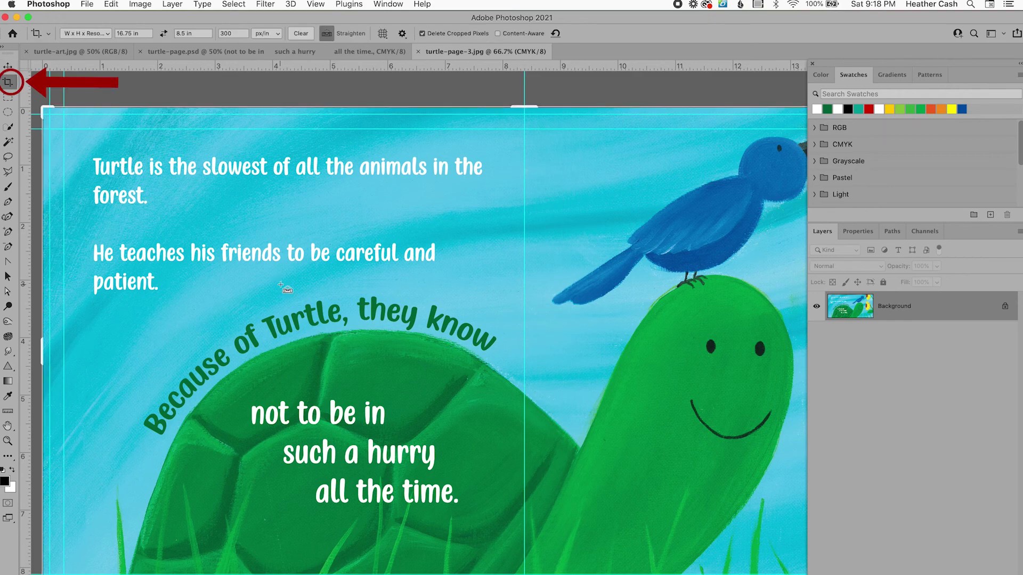
{"action": "key", "text": "super+minus"}
{"action": "key", "text": "super+minus"}
{"action": "key", "text": "super+minus"}
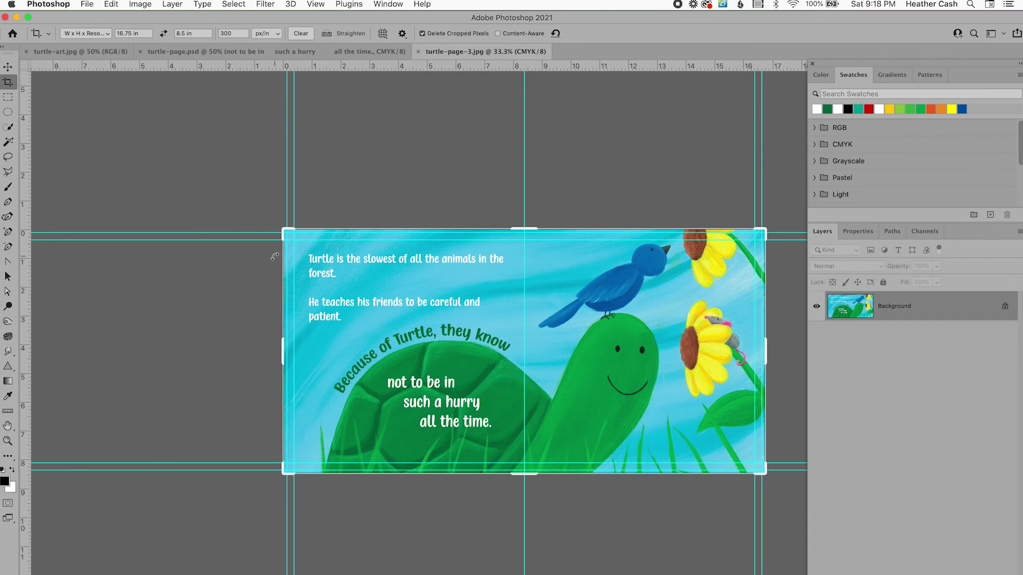
{"action": "left_click", "coordinate": [301, 33]}
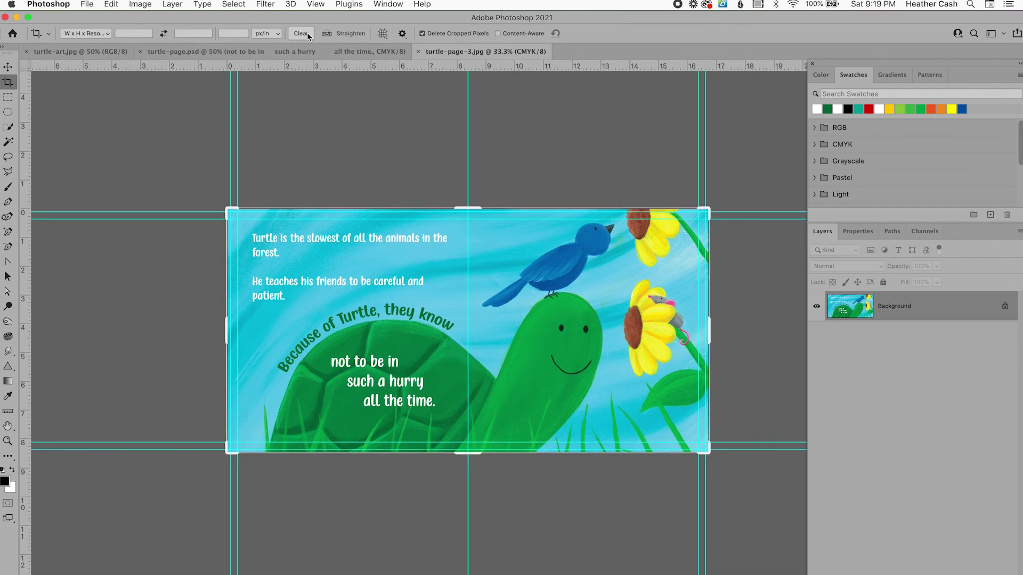
{"action": "left_click", "coordinate": [88, 34]}
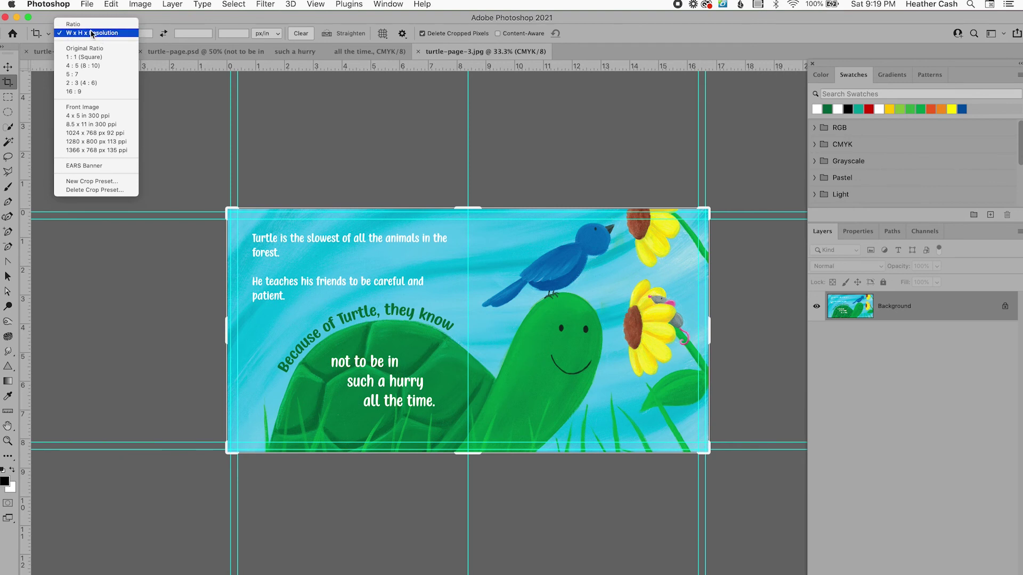
{"action": "left_click", "coordinate": [110, 36]}
{"action": "left_click", "coordinate": [130, 33]}
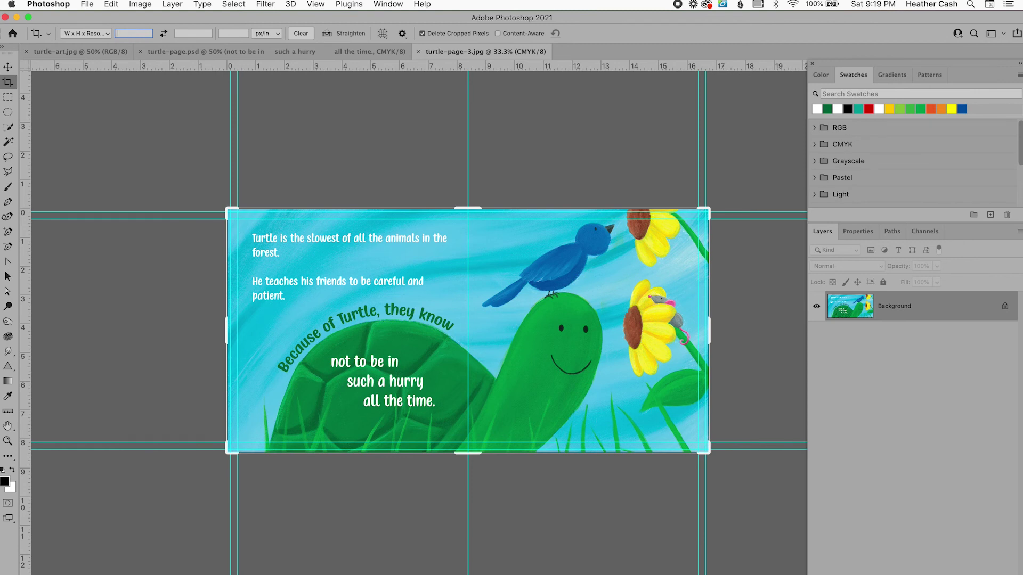
- Set the crop to 8.375 × 8.5 in at 300 ppi and slide the artwork so the left page fills it
{"action": "type", "text": "8."}
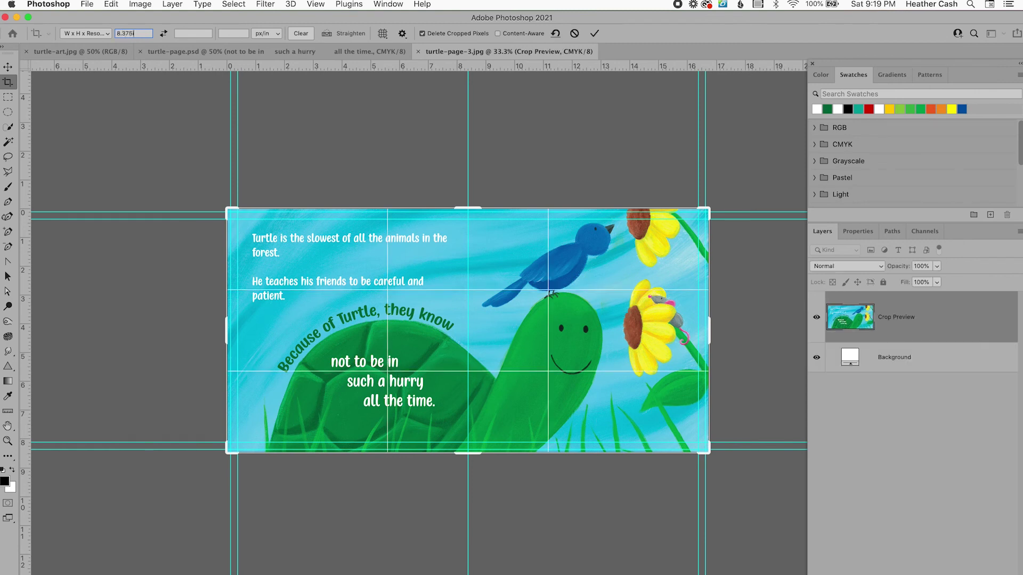
{"action": "type", "text": "375 in"}
{"action": "key", "text": "Tab"}
{"action": "type", "text": "8.5"}
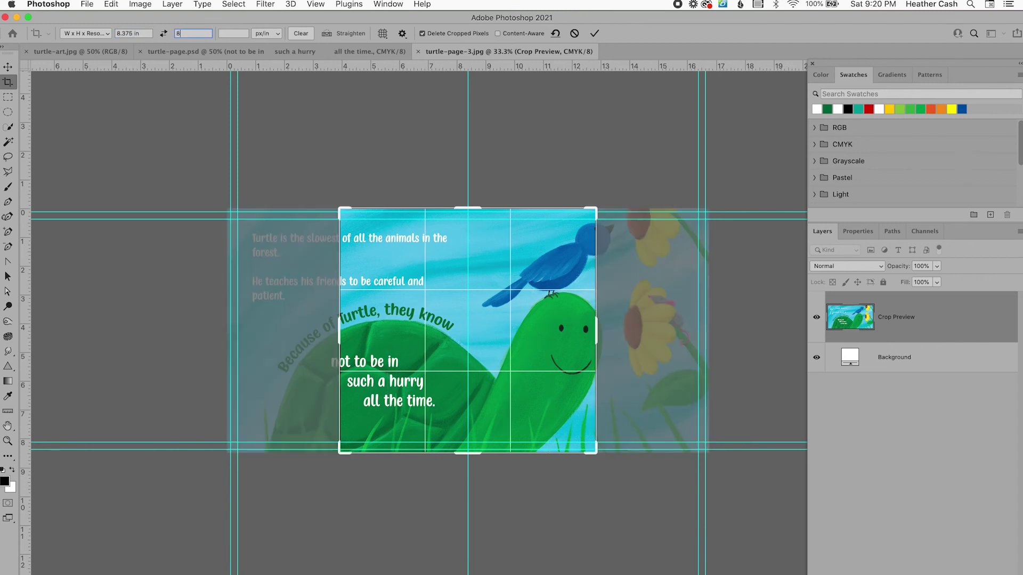
{"action": "key", "text": "Tab"}
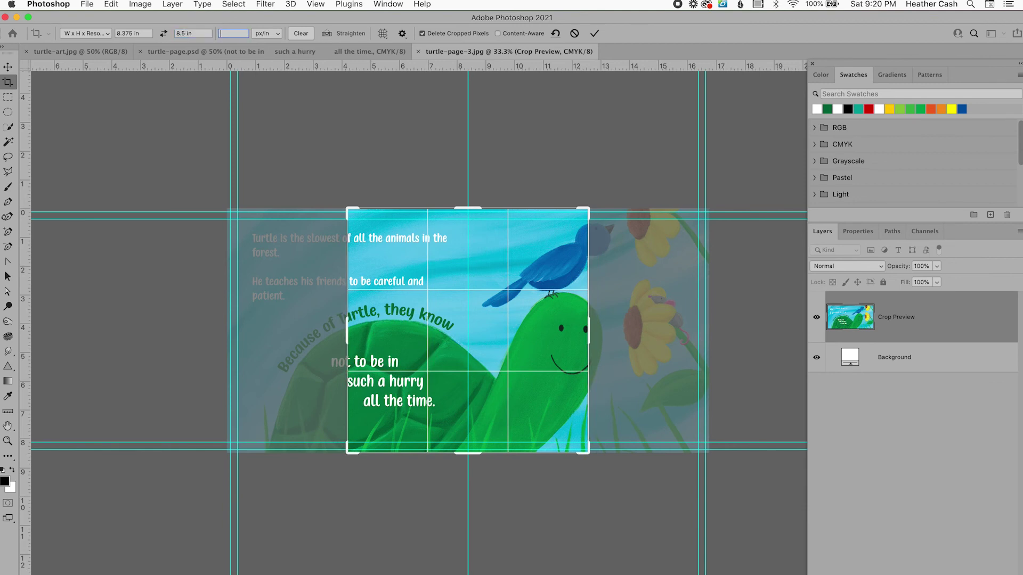
{"action": "type", "text": "300"}
{"action": "key", "text": "Return"}
{"action": "left_click_drag", "start_coordinate": [444, 351], "coordinate": [556, 348]}
- Commit the crop to the left story page and save turtle-page-3.jpg
{"action": "left_click", "coordinate": [316, 5]}
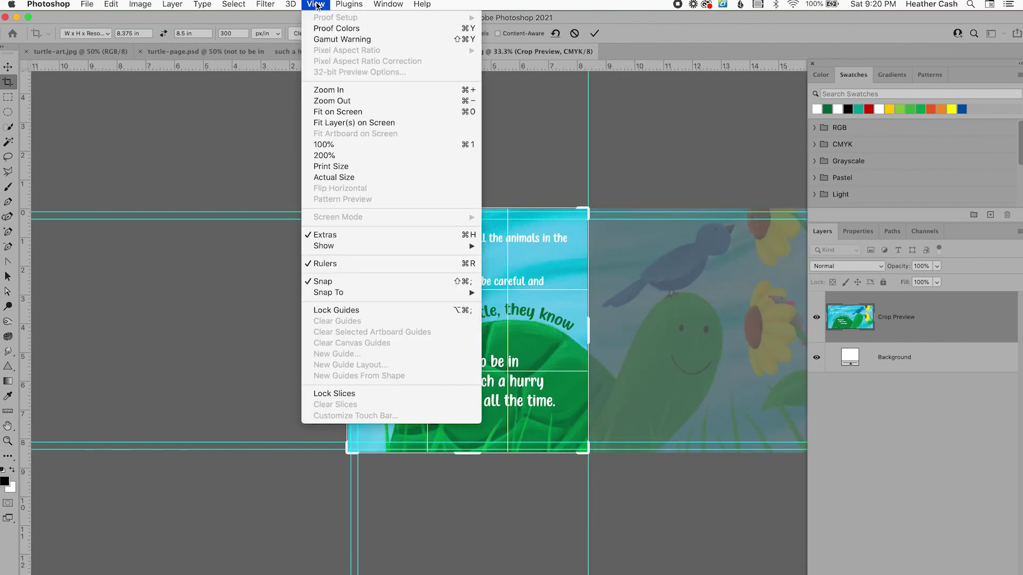
{"action": "mouse_move", "coordinate": [426, 292]}
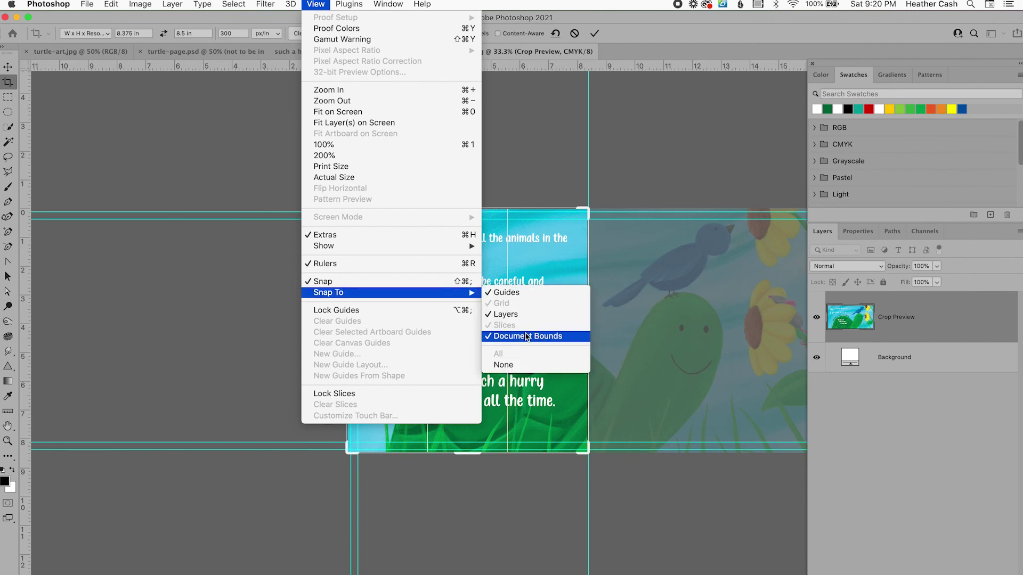
{"action": "left_click", "coordinate": [687, 27]}
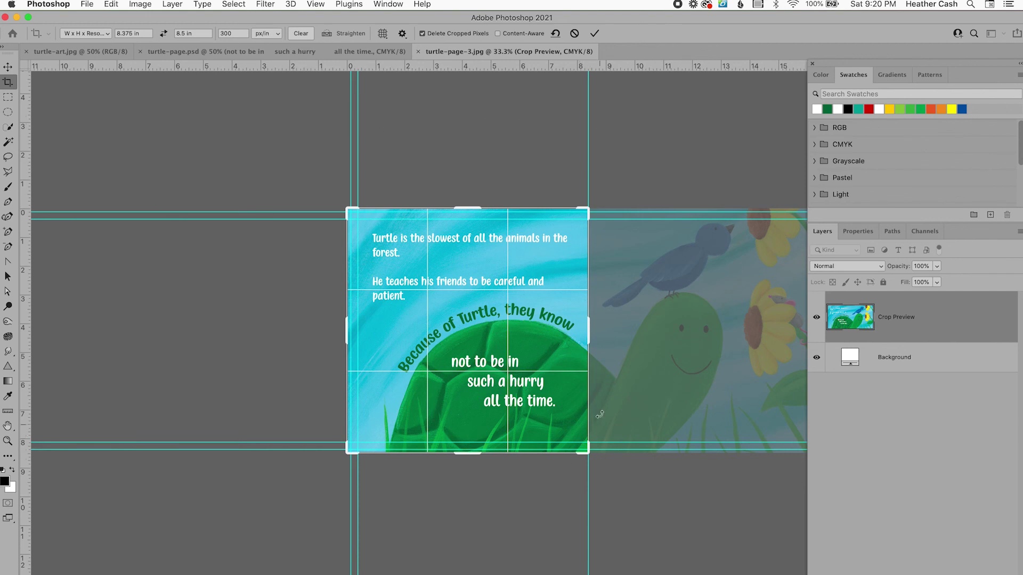
{"action": "left_click", "coordinate": [594, 34]}
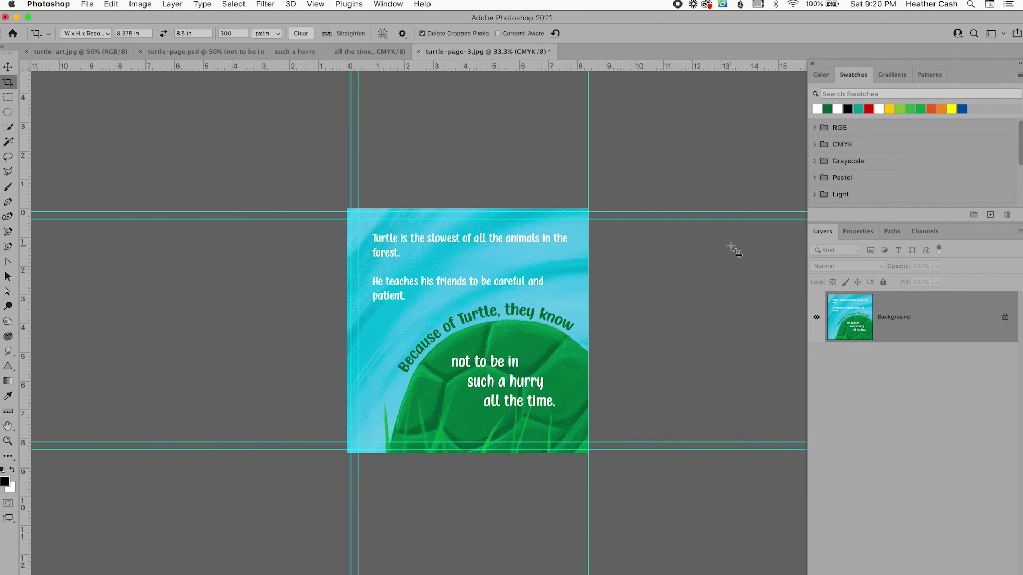
{"action": "left_click", "coordinate": [87, 5]}
{"action": "left_click", "coordinate": [109, 119]}
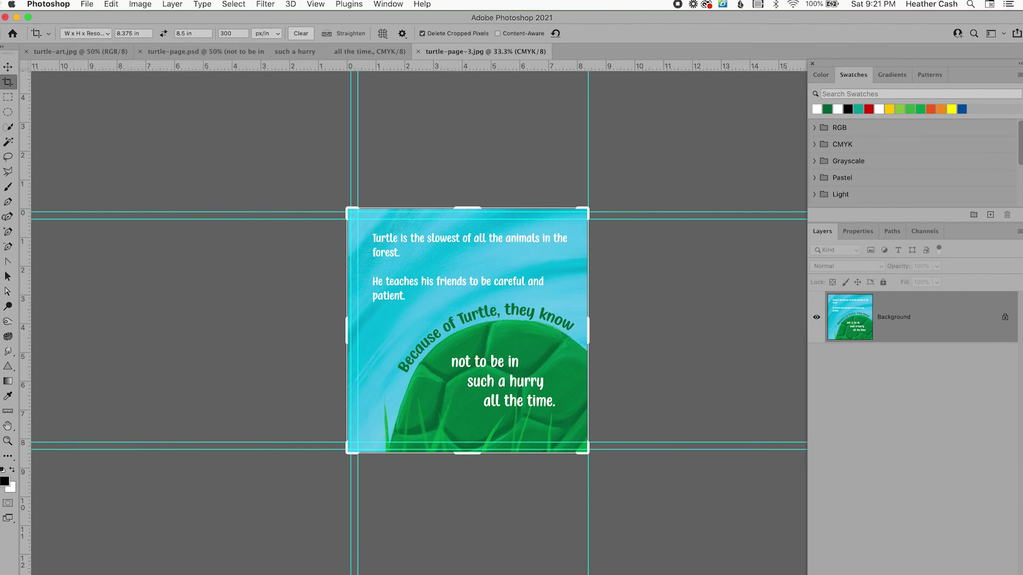
- Open turtle-page-4.jpg from the children's book folder
{"action": "left_click", "coordinate": [89, 5]}
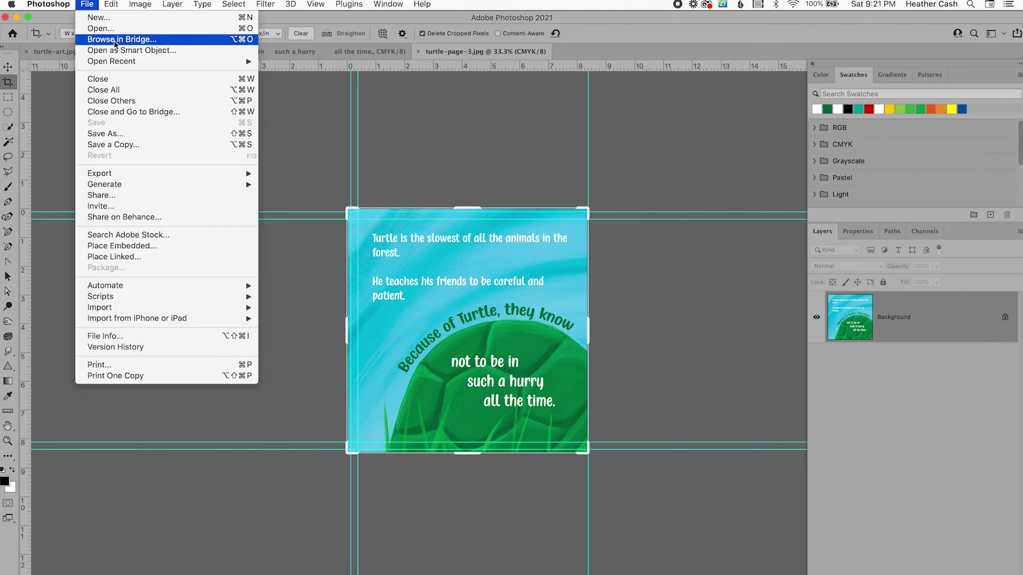
{"action": "left_click", "coordinate": [115, 28]}
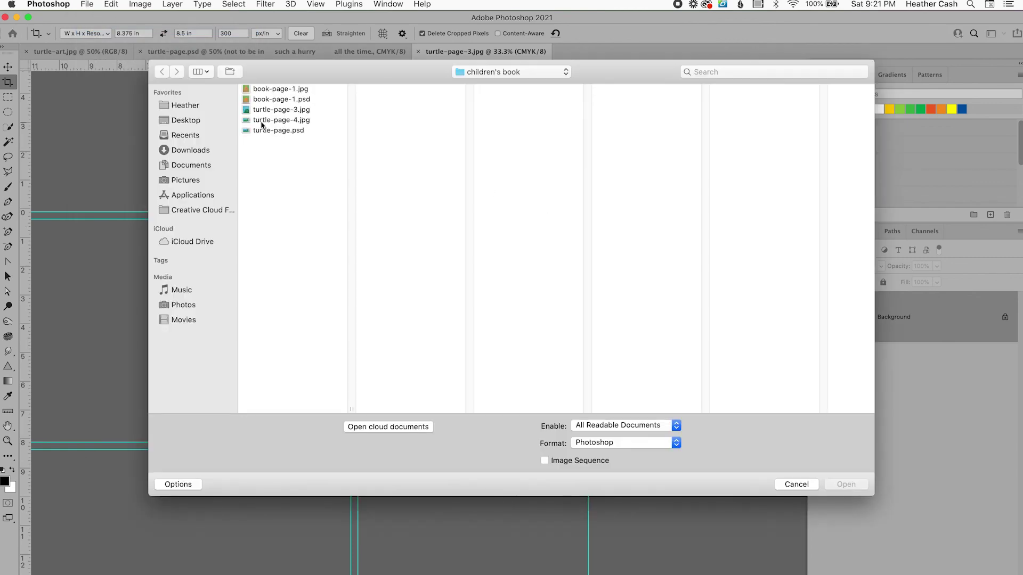
{"action": "left_click", "coordinate": [261, 121]}
{"action": "left_click", "coordinate": [846, 484]}
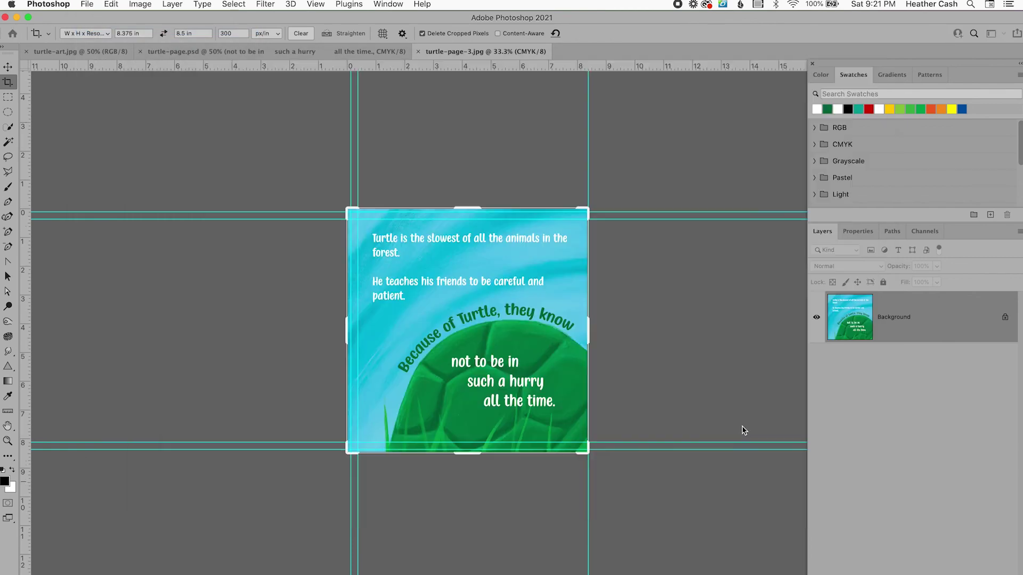
- Crop turtle-page-4.jpg to the 8.375 × 8.5 in right page with the bird and flowers, then save
{"action": "key", "text": "super+equal"}
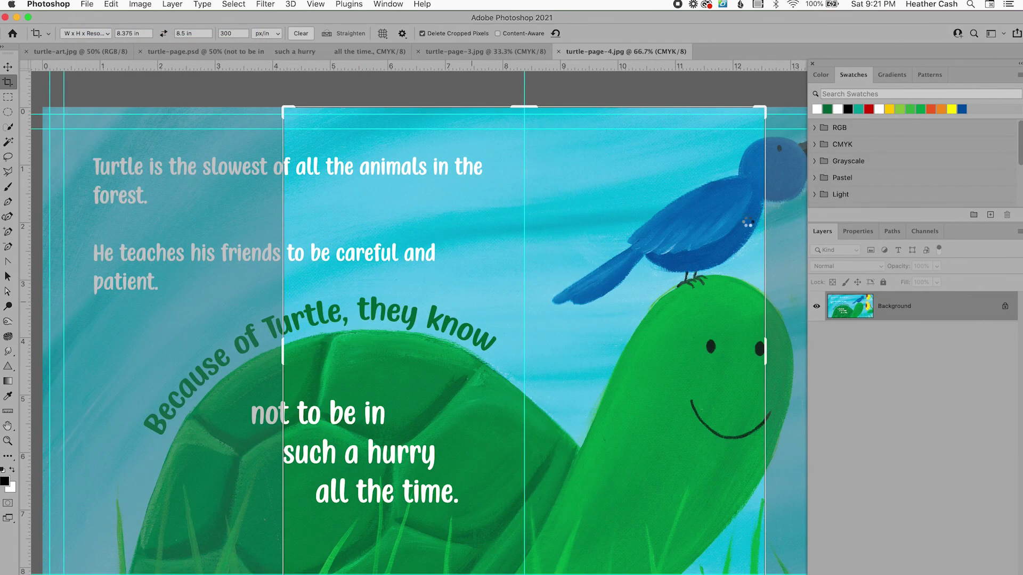
{"action": "key", "text": "super+minus"}
{"action": "key", "text": "super+minus"}
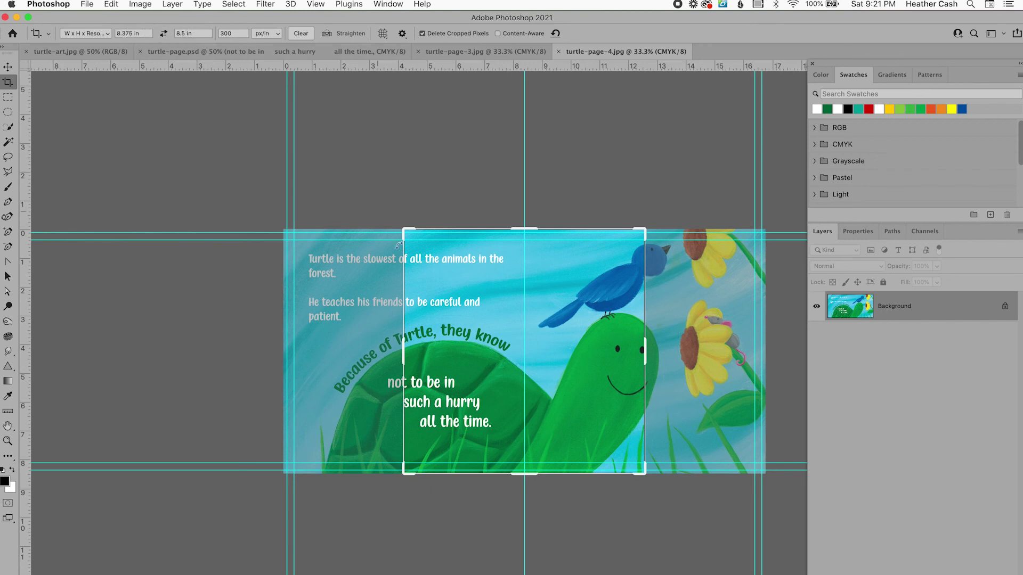
{"action": "left_click", "coordinate": [481, 350]}
{"action": "left_click_drag", "start_coordinate": [472, 350], "coordinate": [350, 349]}
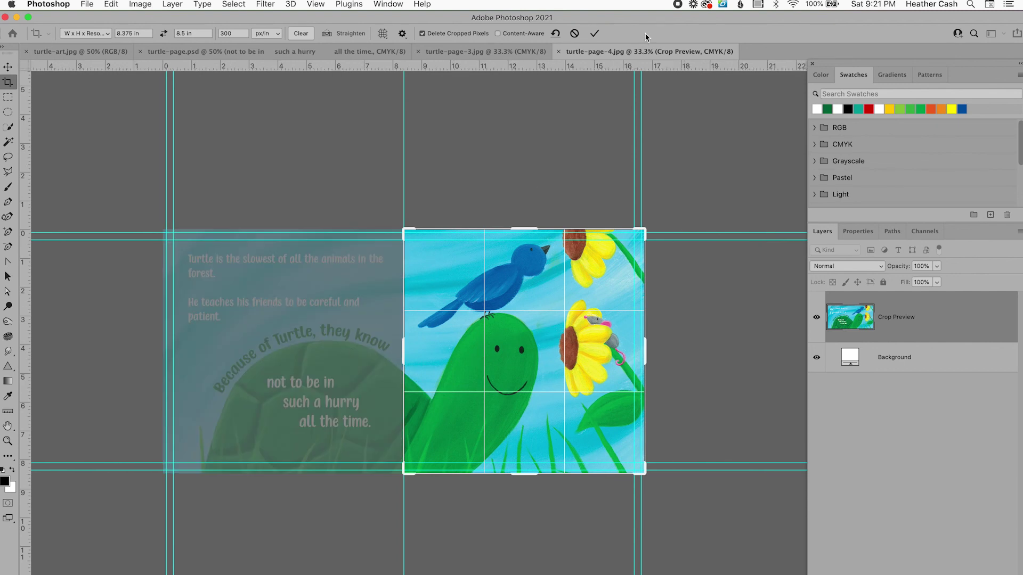
{"action": "left_click", "coordinate": [594, 33]}
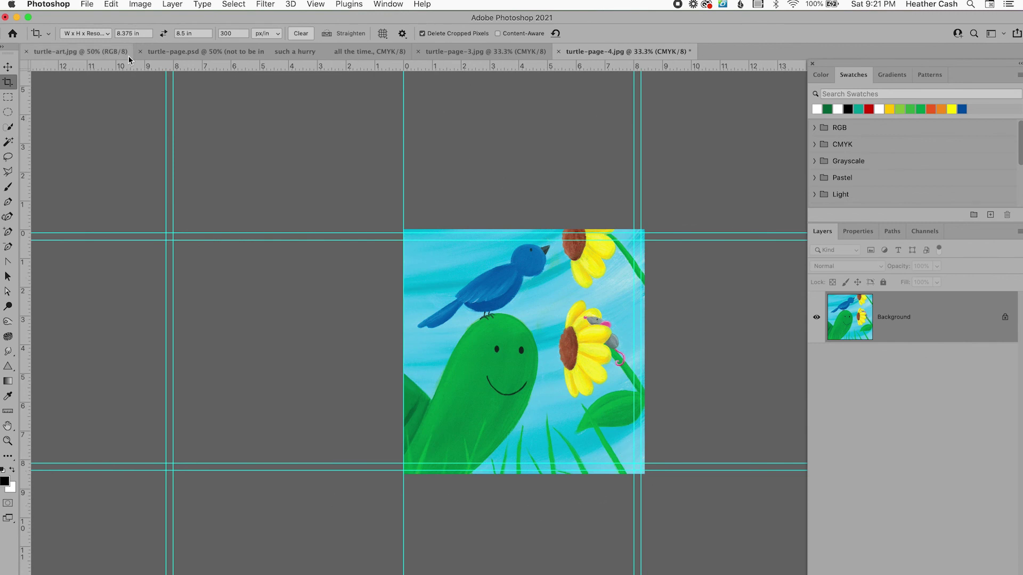
{"action": "left_click", "coordinate": [86, 4]}
{"action": "left_click", "coordinate": [104, 126]}
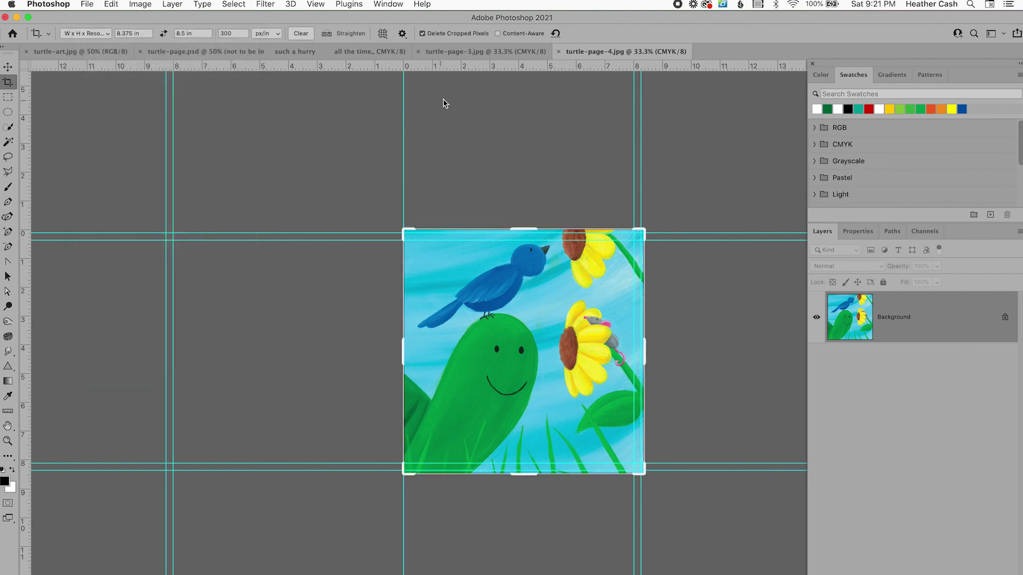